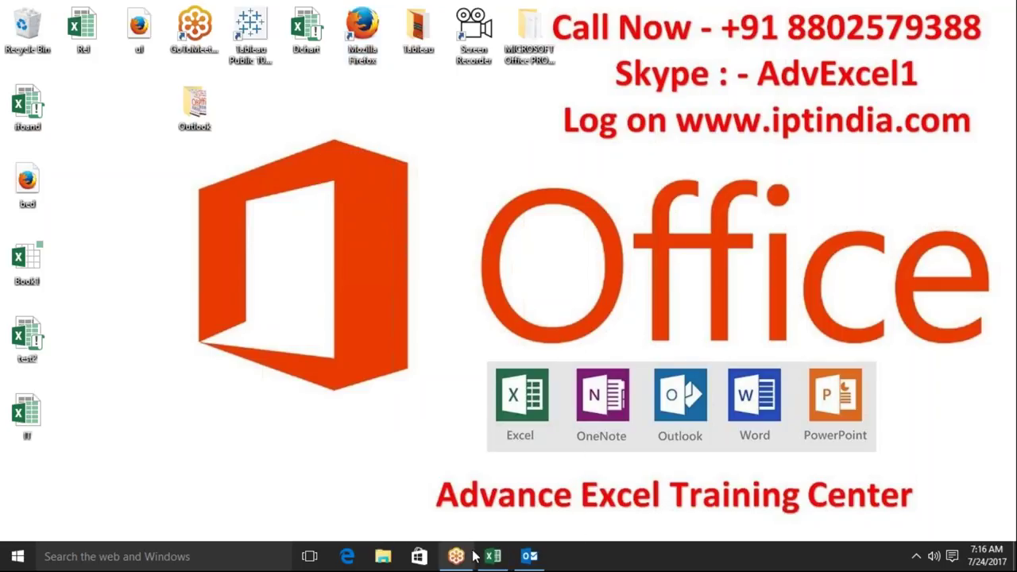
Bring the empty Book1 workbook to the front and select cell B4.
{"action": "left_click", "coordinate": [493, 556]}
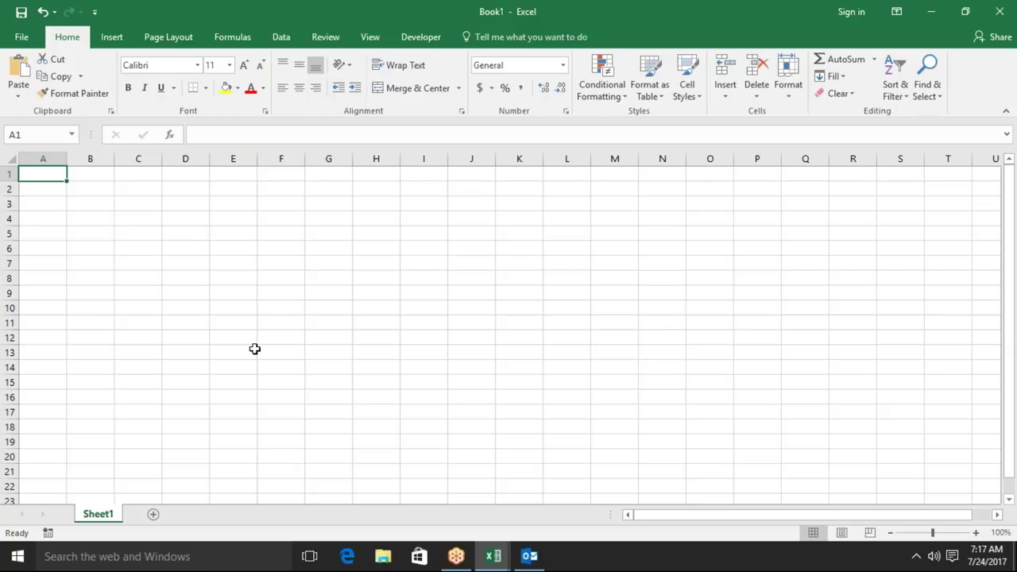
{"action": "left_click", "coordinate": [106, 214]}
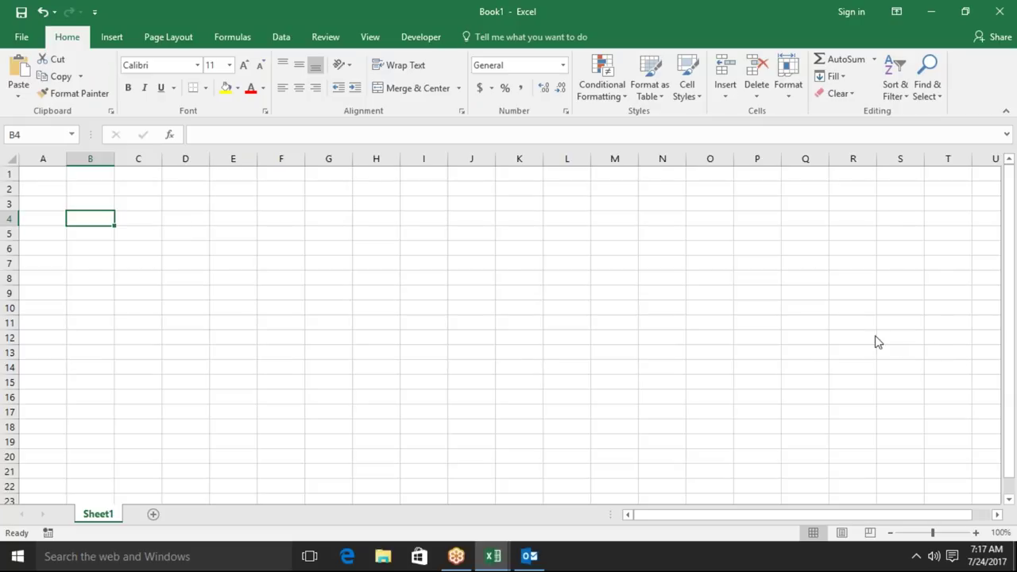
Hand-write 24/7 above 7/24 over Sheet1 and underline each note.
{"action": "left_click_drag", "start_coordinate": [238, 233], "coordinate": [319, 242]}
{"action": "left_click_drag", "start_coordinate": [322, 154], "coordinate": [358, 276]}
{"action": "mouse_move", "coordinate": [348, 189]}
{"action": "left_mouse_down"}
{"action": "mouse_move", "coordinate": [359, 174]}
{"action": "mouse_move", "coordinate": [377, 227]}
{"action": "mouse_move", "coordinate": [386, 188]}
{"action": "left_mouse_up"}
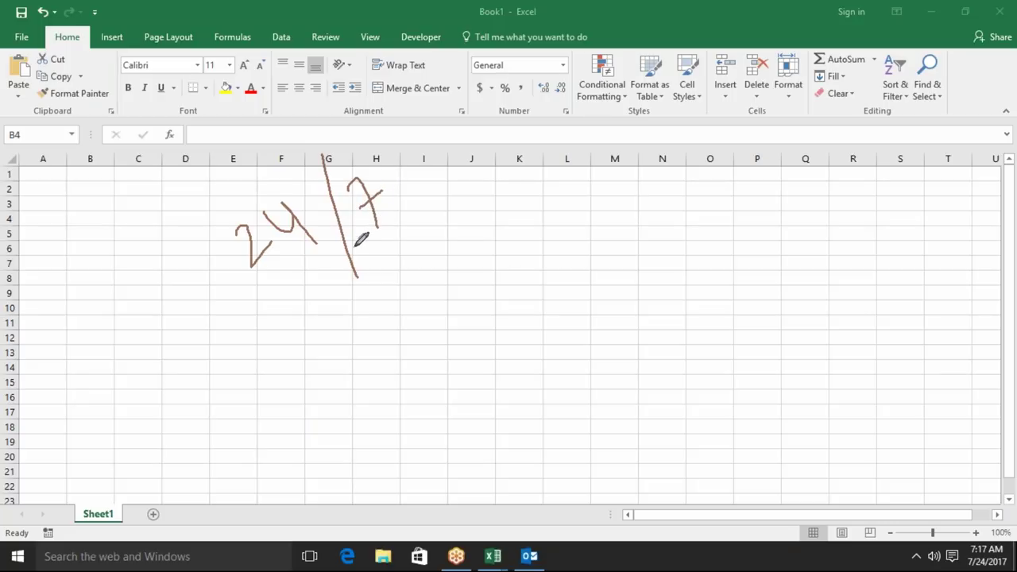
{"action": "mouse_move", "coordinate": [233, 367]}
{"action": "left_mouse_down"}
{"action": "mouse_move", "coordinate": [298, 392]}
{"action": "mouse_move", "coordinate": [290, 347]}
{"action": "left_mouse_up"}
{"action": "left_click_drag", "start_coordinate": [315, 302], "coordinate": [329, 437]}
{"action": "mouse_move", "coordinate": [346, 345]}
{"action": "left_mouse_down"}
{"action": "mouse_move", "coordinate": [401, 321]}
{"action": "mouse_move", "coordinate": [426, 335]}
{"action": "left_mouse_up"}
{"action": "left_click_drag", "start_coordinate": [267, 274], "coordinate": [401, 225]}
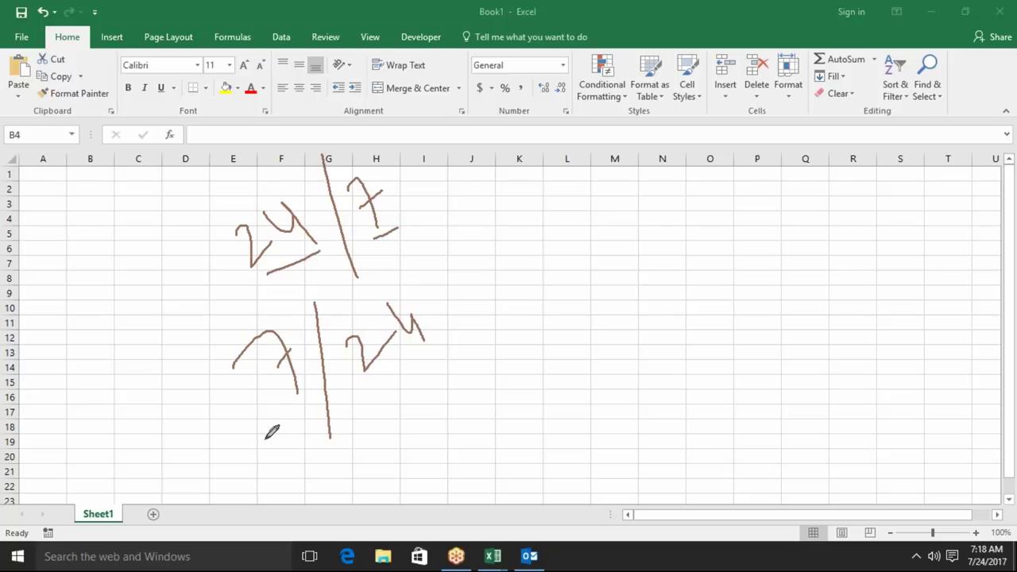
{"action": "mouse_move", "coordinate": [268, 431]}
{"action": "left_mouse_down"}
{"action": "mouse_move", "coordinate": [317, 400]}
{"action": "mouse_move", "coordinate": [471, 342]}
{"action": "left_mouse_up"}
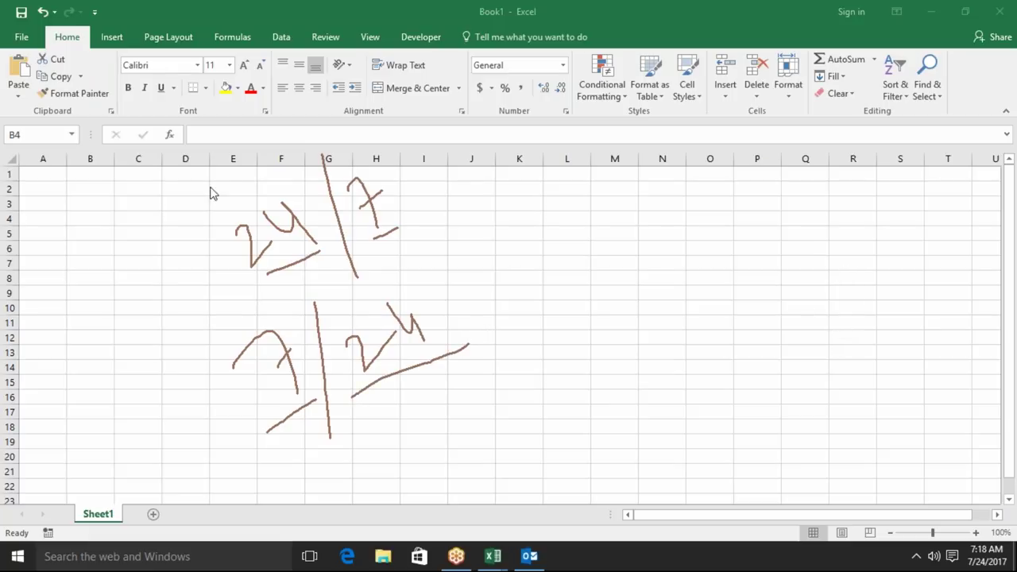
Enter 7/24 in A2 and 12/1 in A4, so they show 24-Jul and 1-Dec.
{"action": "left_click", "coordinate": [47, 188]}
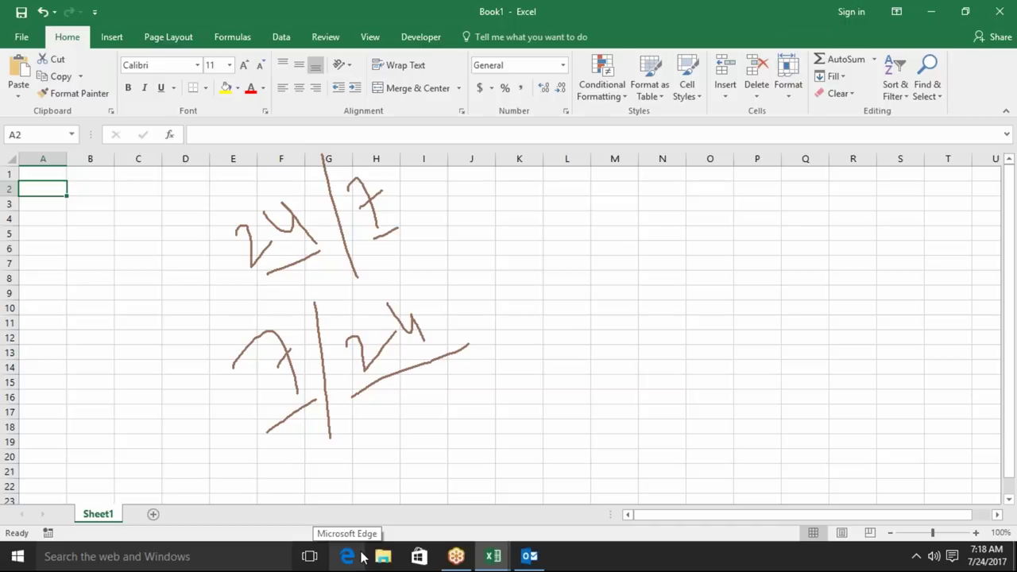
{"action": "type", "text": "7/24"}
{"action": "key", "text": "Return"}
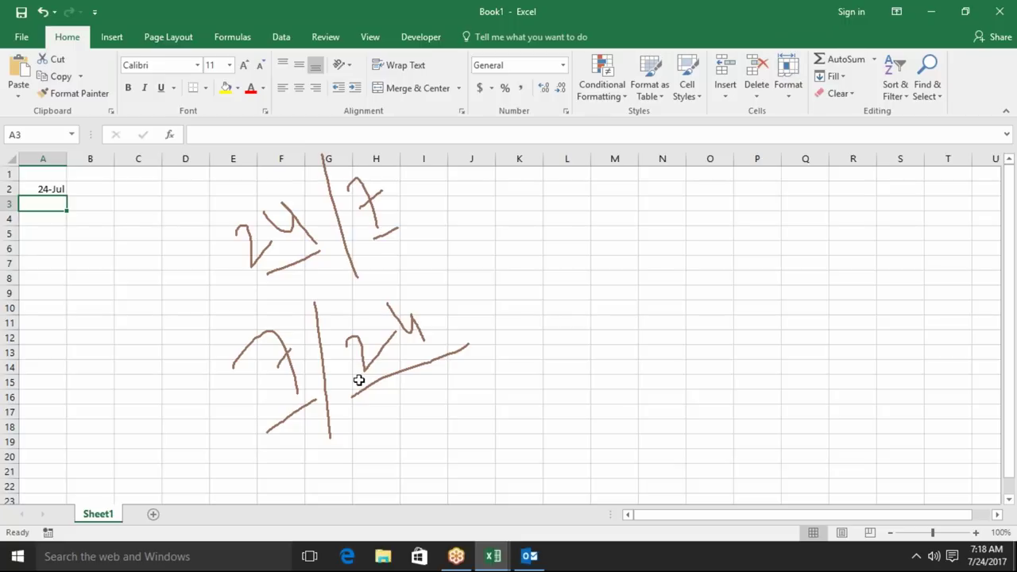
{"action": "key", "text": "Down"}
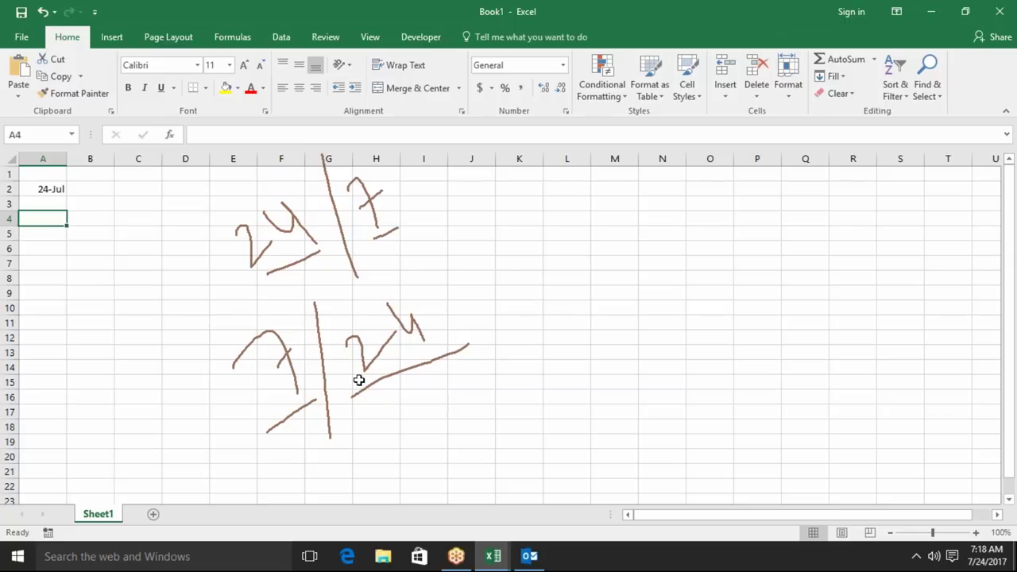
{"action": "type", "text": "12/1"}
{"action": "key", "text": "Return"}
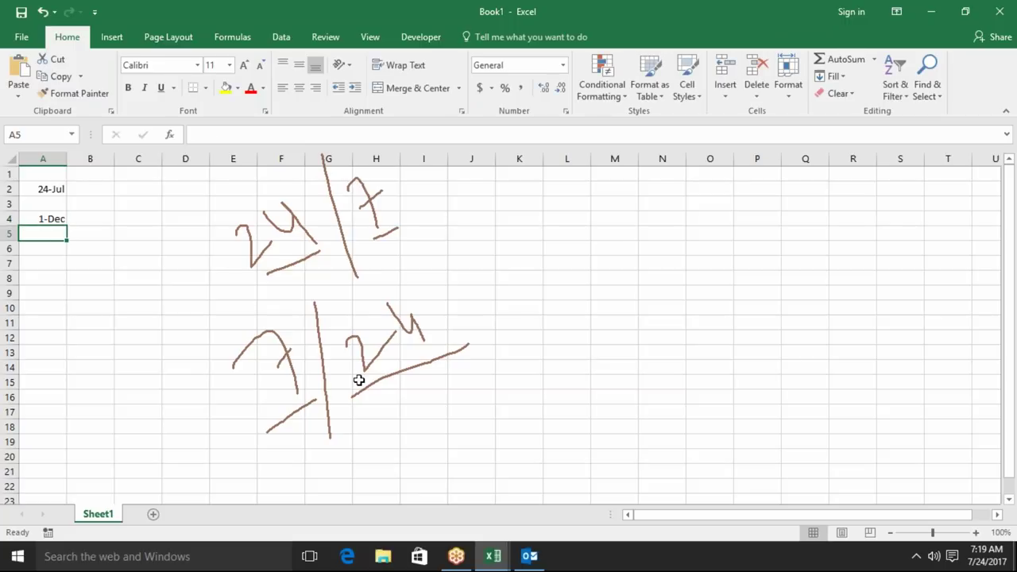
{"action": "key", "text": "Up"}
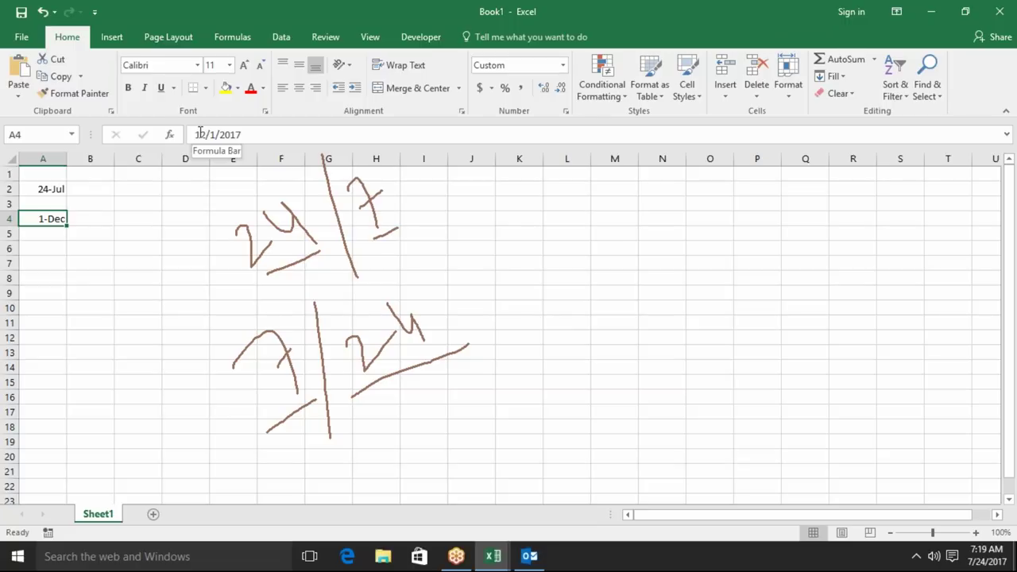
Clear A2:A5, enter 24-jul in A2, and erase the pen annotations.
{"action": "key", "text": "Up"}
{"action": "key", "text": "Up"}
{"action": "key", "text": "shift+Down"}
{"action": "key", "text": "shift+Down"}
{"action": "key", "text": "shift+Down"}
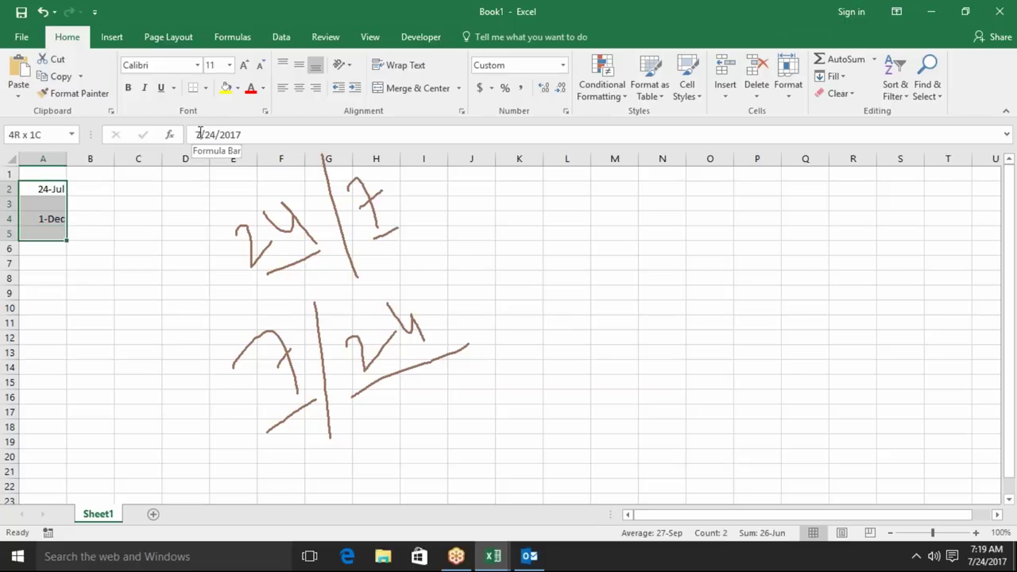
{"action": "key", "text": "Delete"}
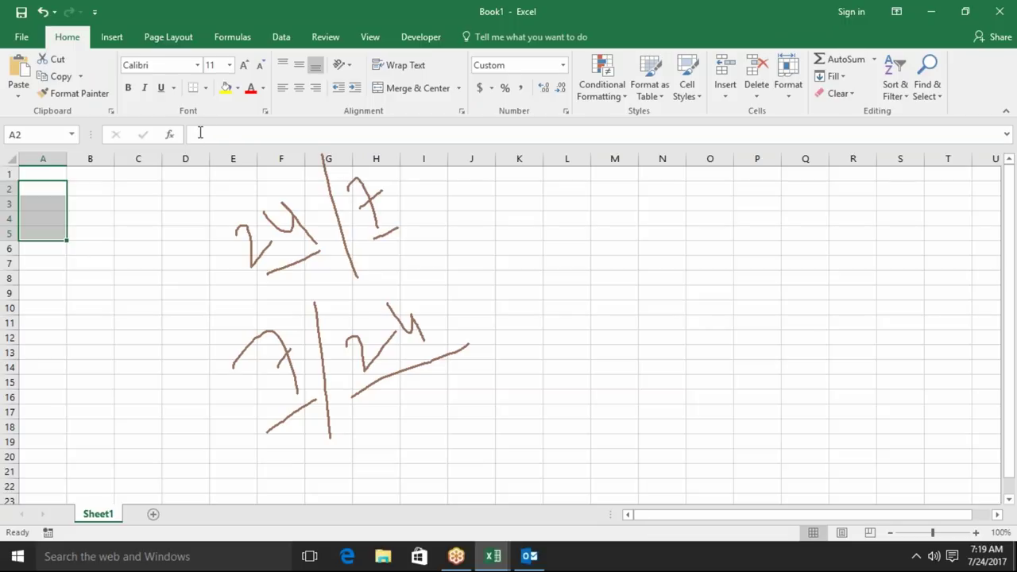
{"action": "key", "text": "Up"}
{"action": "key", "text": "Down"}
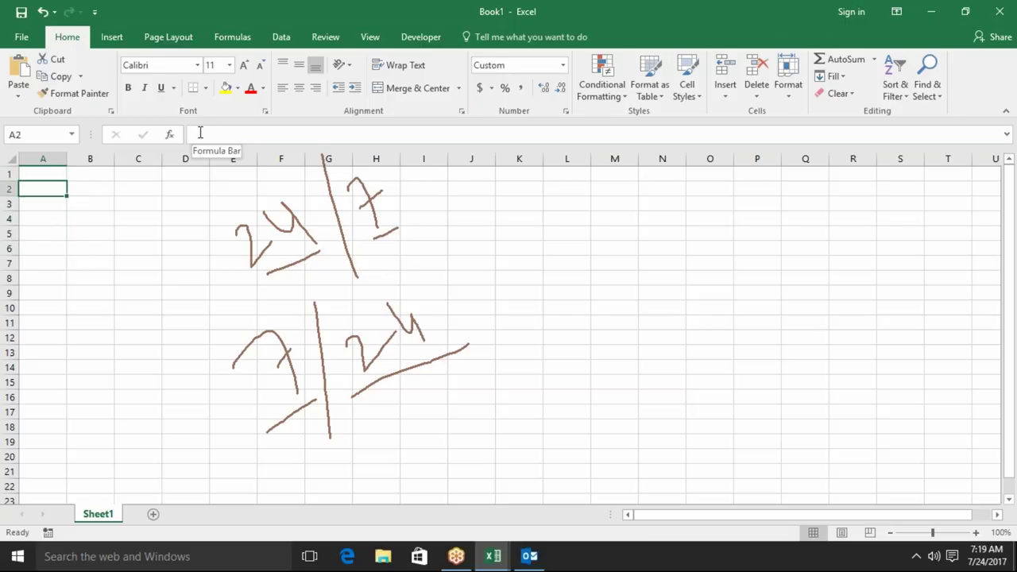
{"action": "type", "text": "24-"}
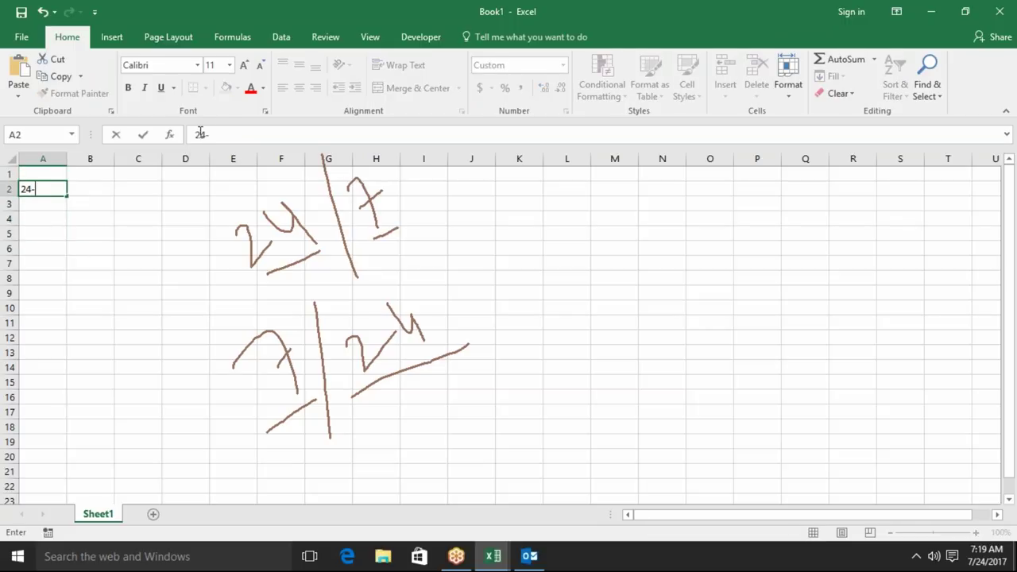
{"action": "type", "text": "jul"}
{"action": "key", "text": "ctrl+Return"}
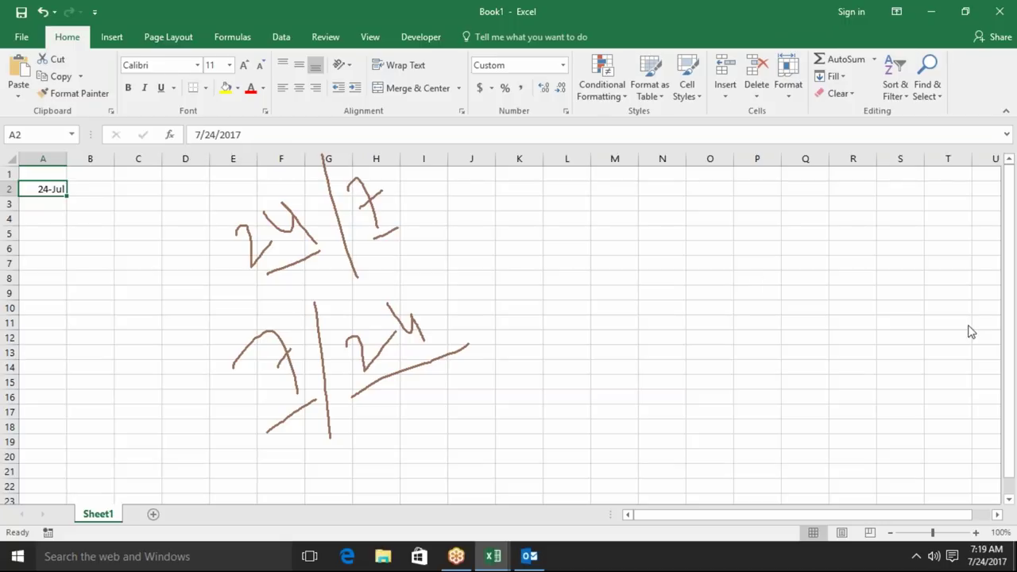
{"action": "key", "text": "Escape"}
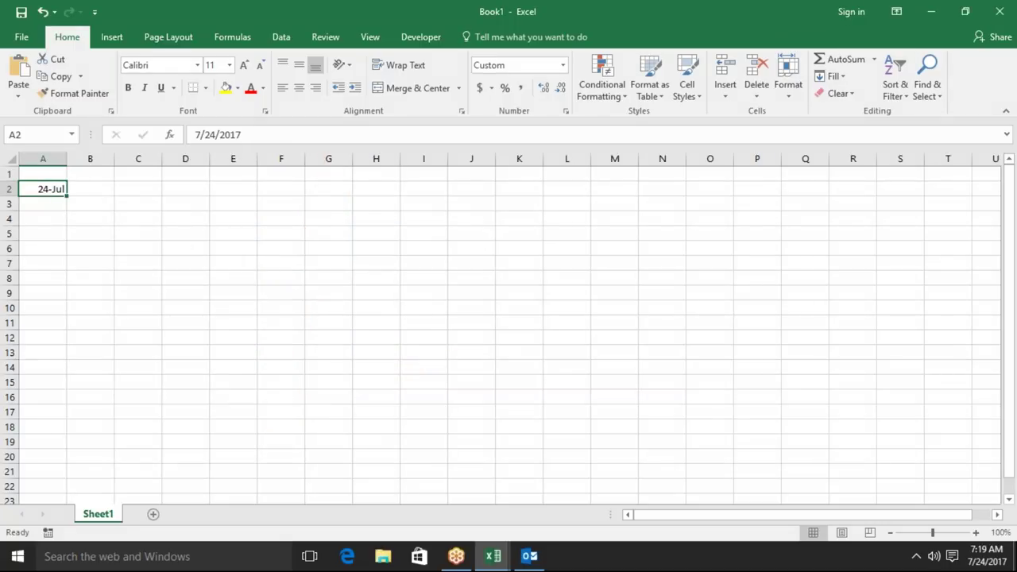
Enter =DATE(2017,7,24) in B4 so it displays 7/24/2017.
{"action": "key", "text": "Tab"}
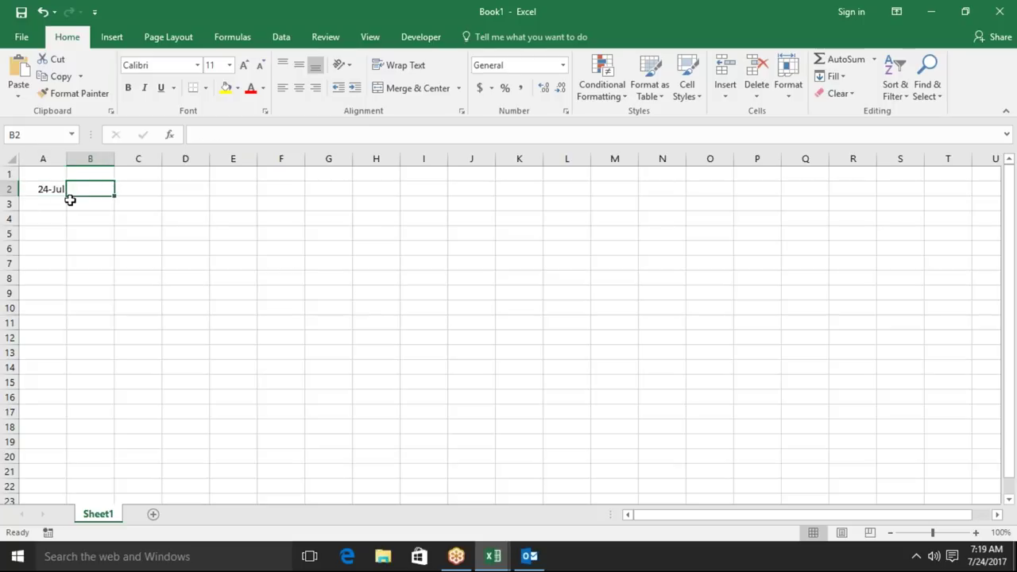
{"action": "key", "text": "Down"}
{"action": "key", "text": "Down"}
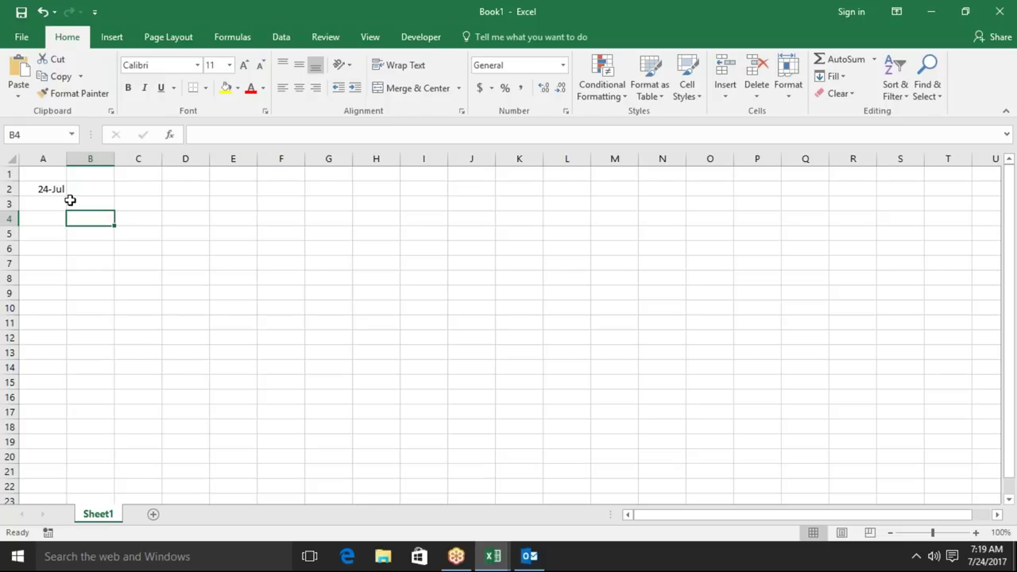
{"action": "type", "text": "="}
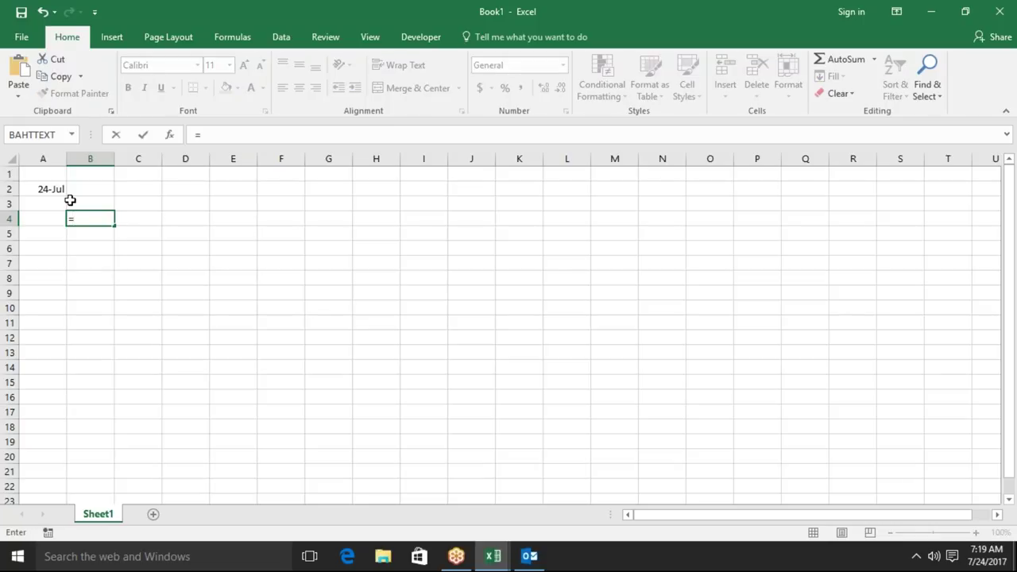
{"action": "type", "text": "date"}
{"action": "key", "text": "Tab"}
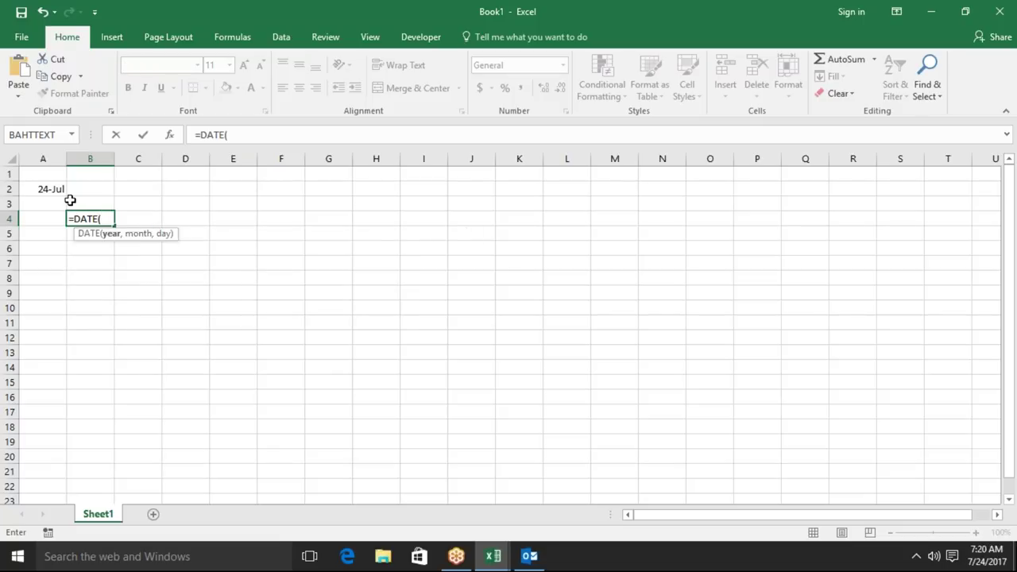
{"action": "type", "text": "2017,"}
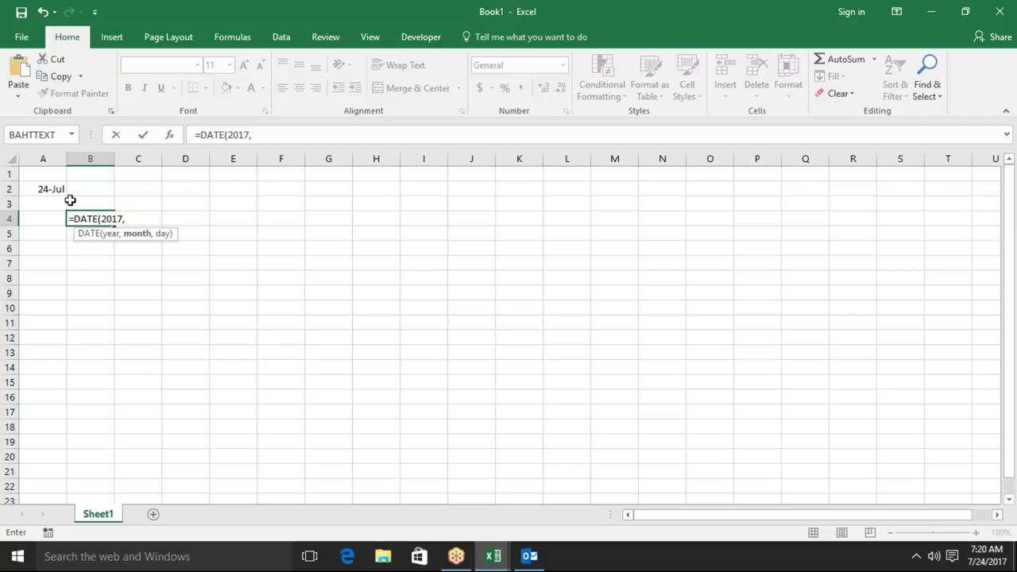
{"action": "type", "text": "7"}
{"action": "type", "text": ",24)"}
{"action": "key", "text": "Return"}
{"action": "left_click", "coordinate": [92, 219]}
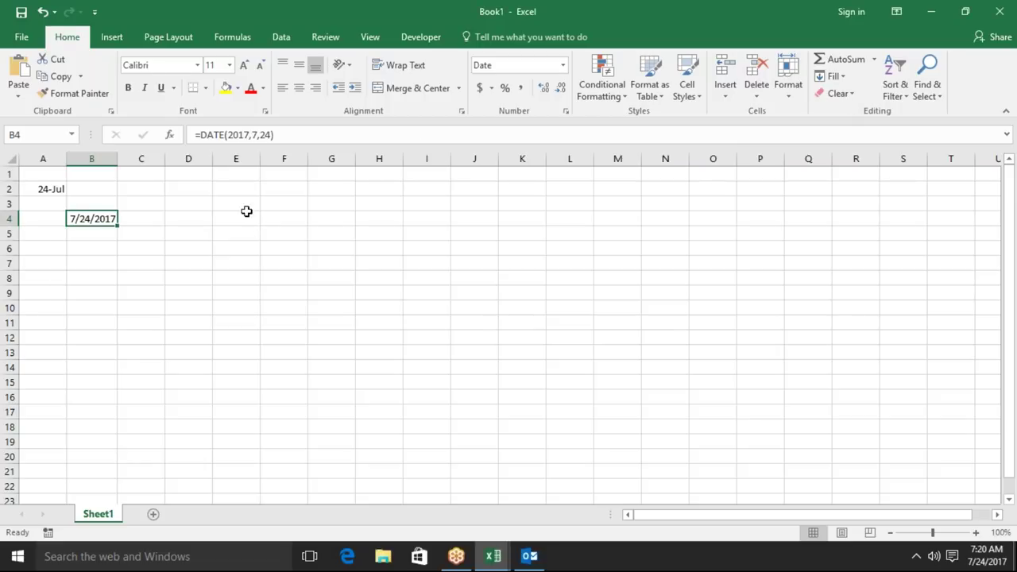
Copy the 24-Jul date from A2 into A6.
{"action": "left_click", "coordinate": [72, 187]}
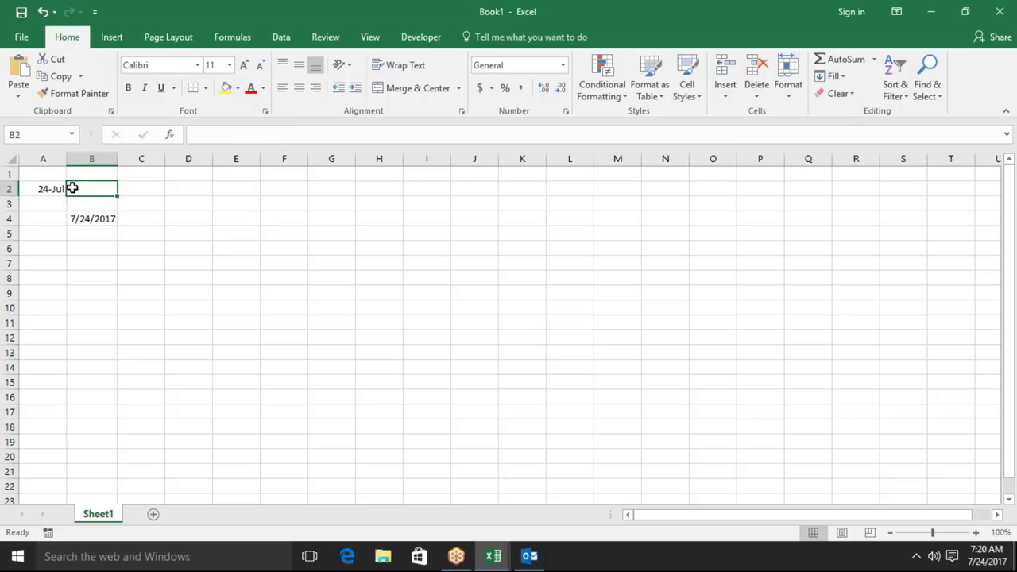
{"action": "left_click", "coordinate": [58, 190]}
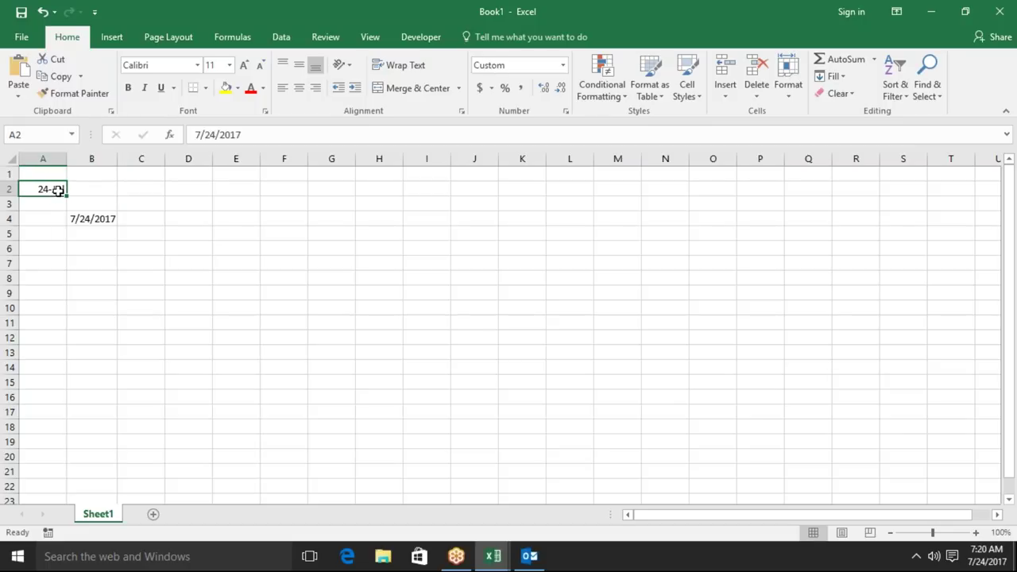
{"action": "key", "text": "ctrl+c"}
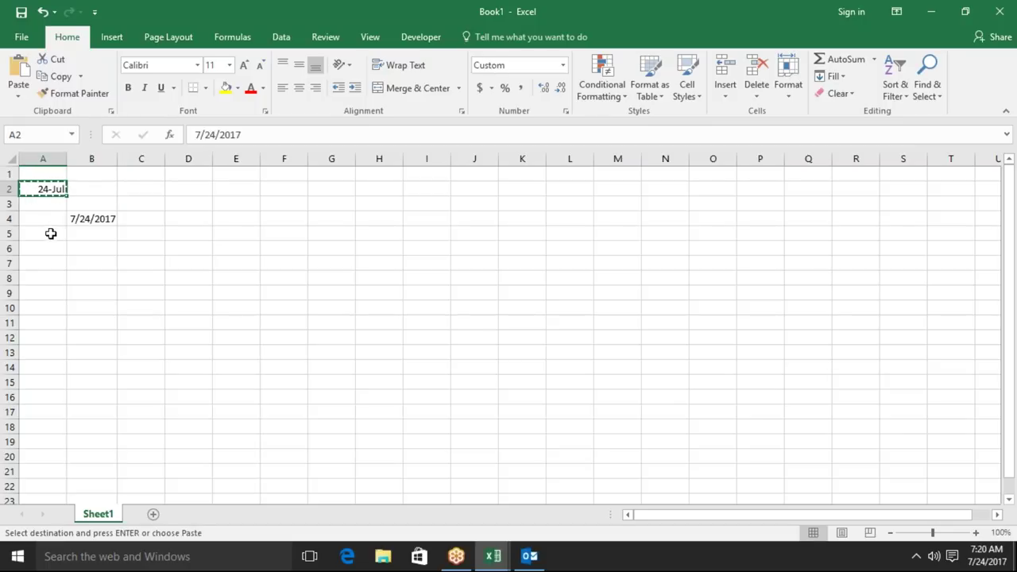
{"action": "left_click", "coordinate": [56, 254]}
{"action": "key", "text": "ctrl+v"}
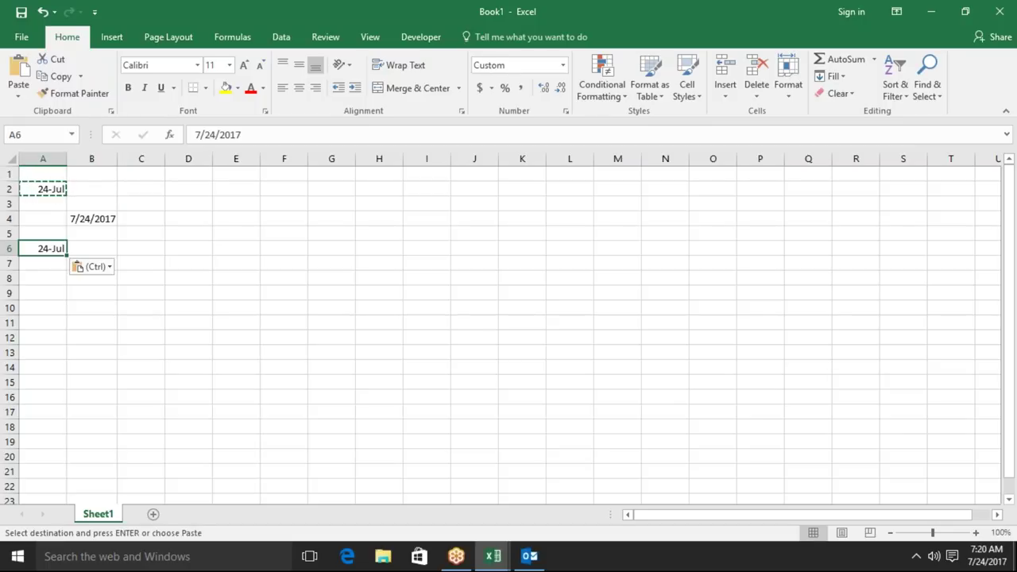
{"action": "key", "text": "Escape"}
Type the labels d, m and y into B5, C5 and D5.
{"action": "left_click", "coordinate": [88, 246]}
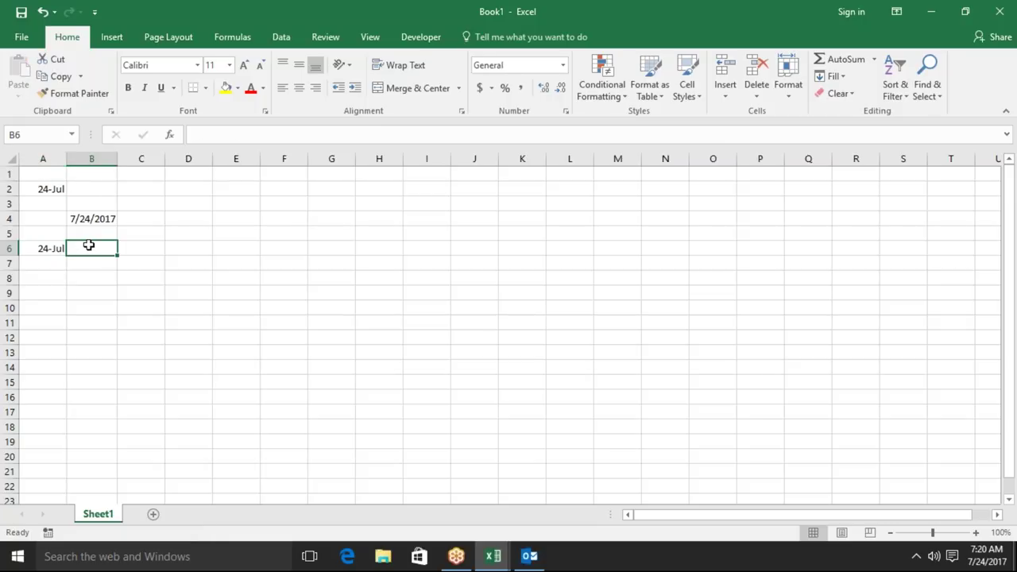
{"action": "type", "text": "24"}
{"action": "key", "text": "Escape"}
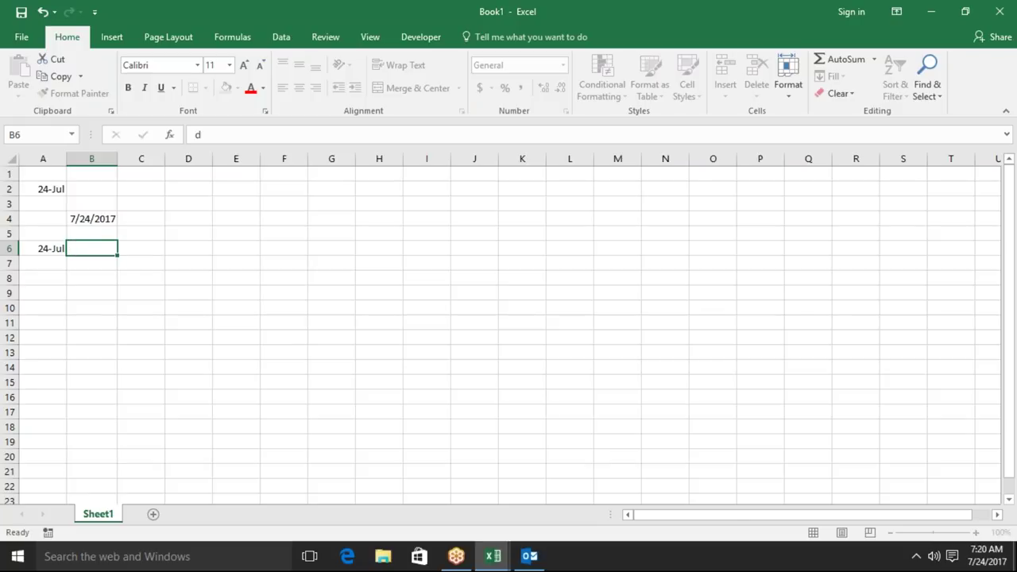
{"action": "key", "text": "Up"}
{"action": "type", "text": "d"}
{"action": "key", "text": "Tab"}
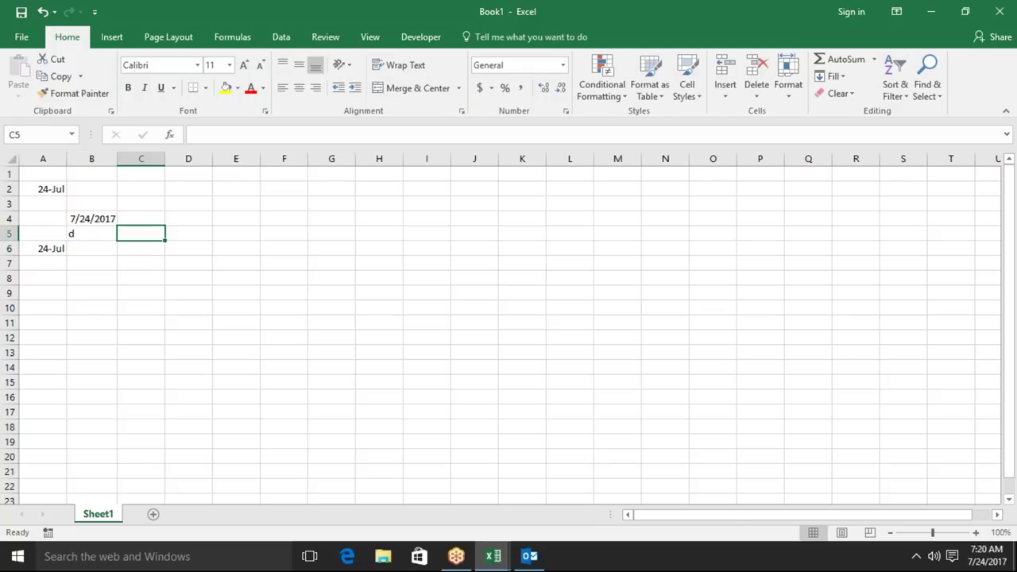
{"action": "type", "text": "m"}
{"action": "key", "text": "Down"}
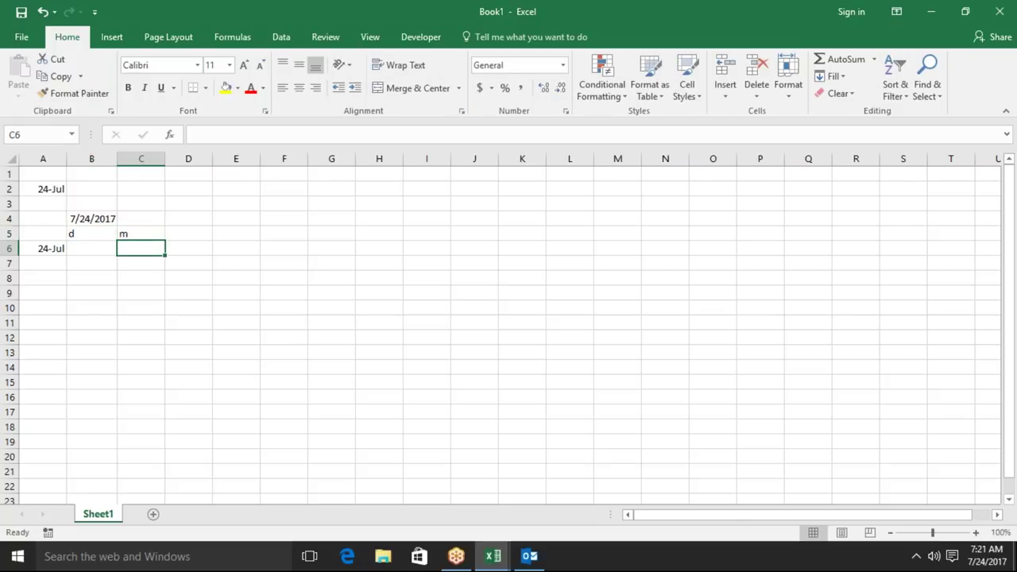
{"action": "key", "text": "Up"}
{"action": "key", "text": "Right"}
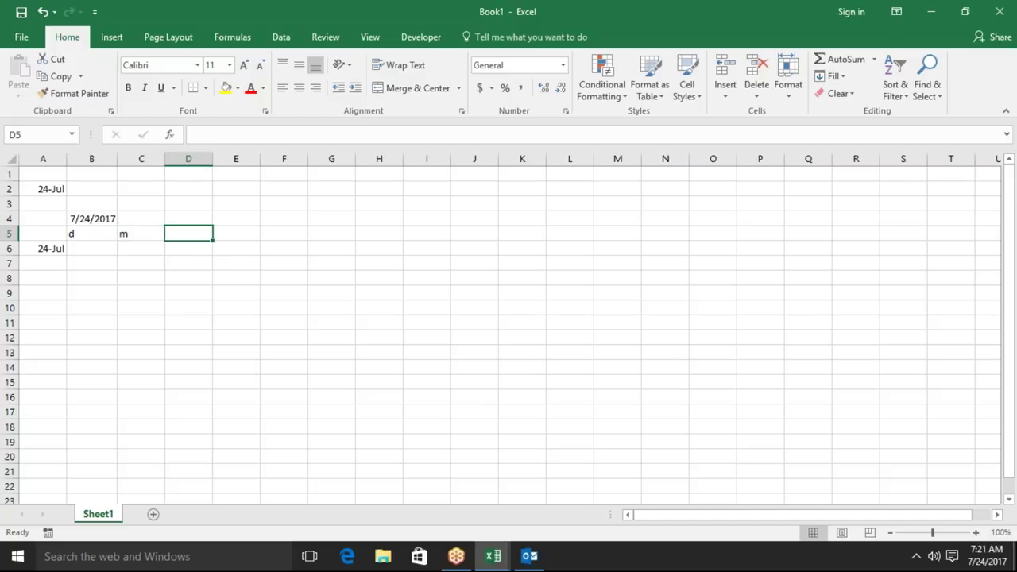
{"action": "type", "text": "y"}
Review the d, m and y labels in B5:D5.
{"action": "left_click", "coordinate": [91, 233]}
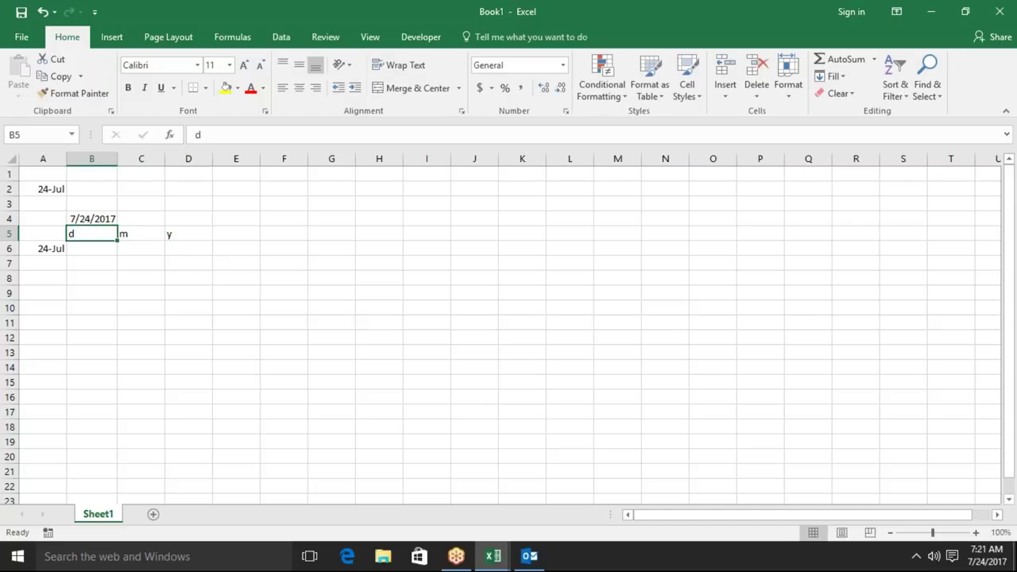
{"action": "left_click", "coordinate": [140, 233]}
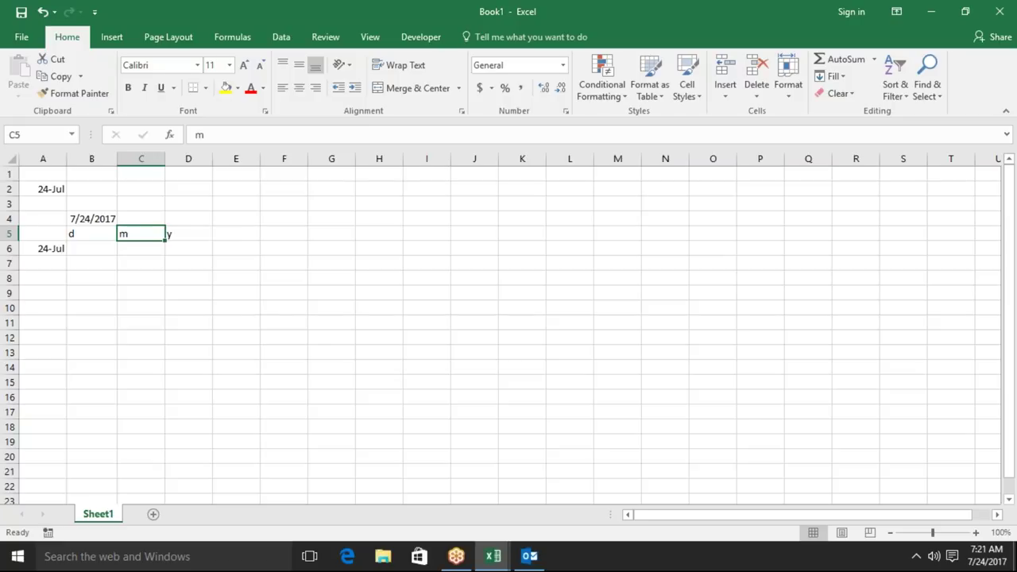
{"action": "left_click", "coordinate": [189, 233]}
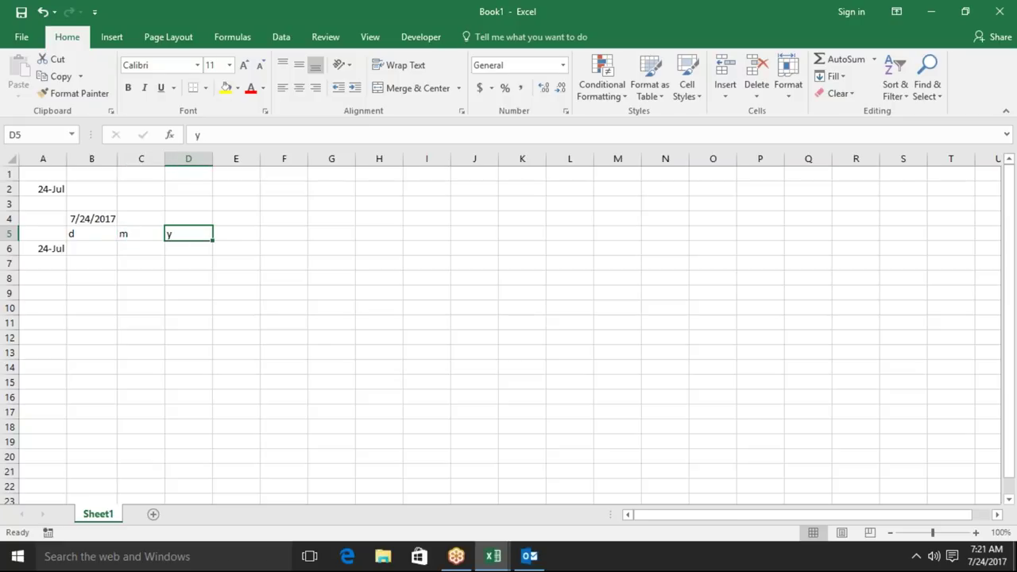
{"action": "key", "text": "Down"}
{"action": "key", "text": "Left"}
{"action": "key", "text": "Left"}
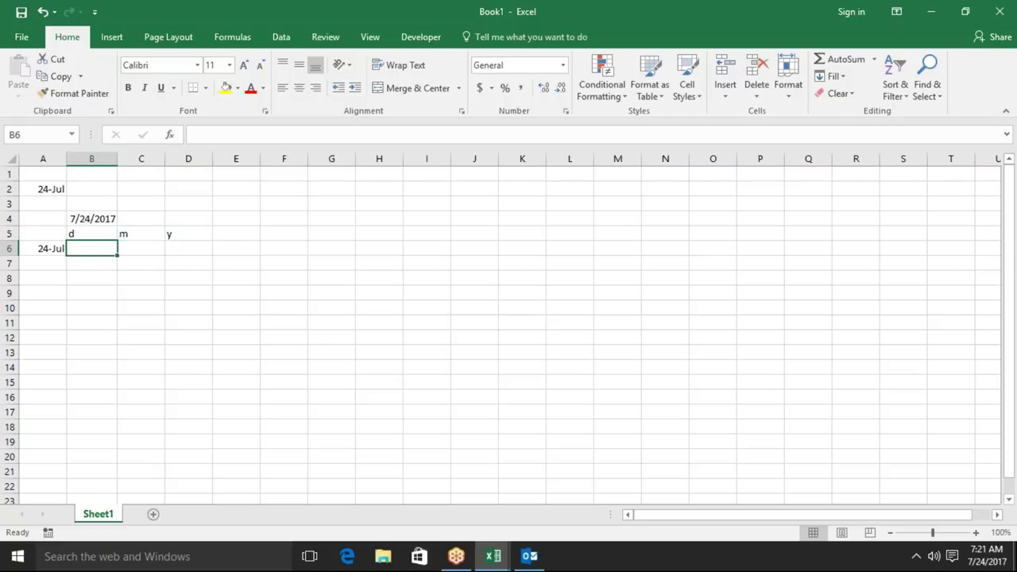
Enter =DAY(A6) in B6 and =MONTH(A6) in C6, showing 24 and 7.
{"action": "type", "text": "="}
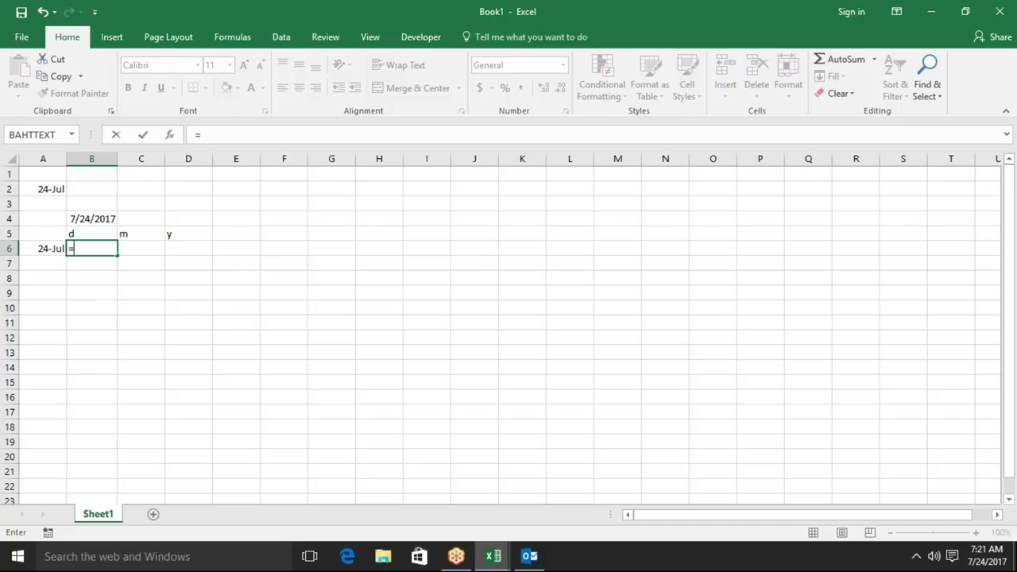
{"action": "type", "text": "day"}
{"action": "key", "text": "Tab"}
{"action": "key", "text": "Left"}
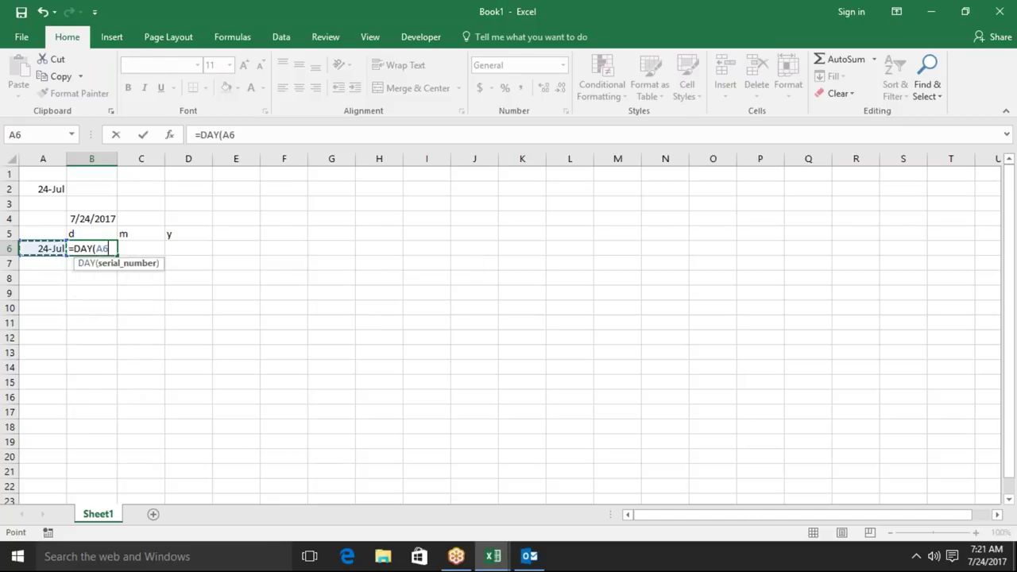
{"action": "key", "text": "Return"}
{"action": "left_click", "coordinate": [91, 249]}
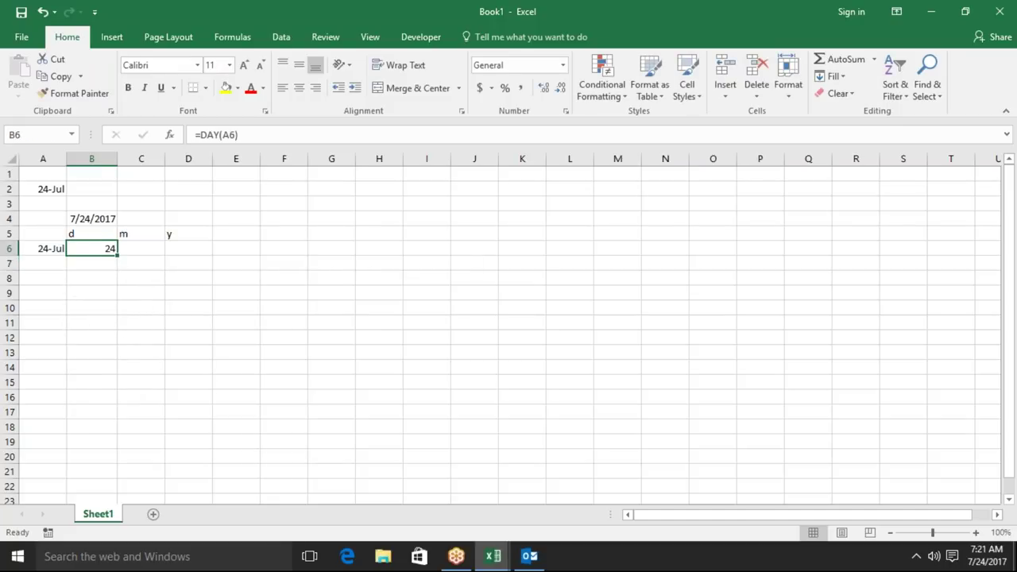
{"action": "left_click", "coordinate": [140, 248]}
{"action": "type", "text": "=mont"}
{"action": "key", "text": "Tab"}
{"action": "key", "text": "Left"}
{"action": "key", "text": "Left"}
{"action": "key", "text": "Return"}
Enter =YEAR(A6) in D6 so it shows 2017.
{"action": "key", "text": "Up"}
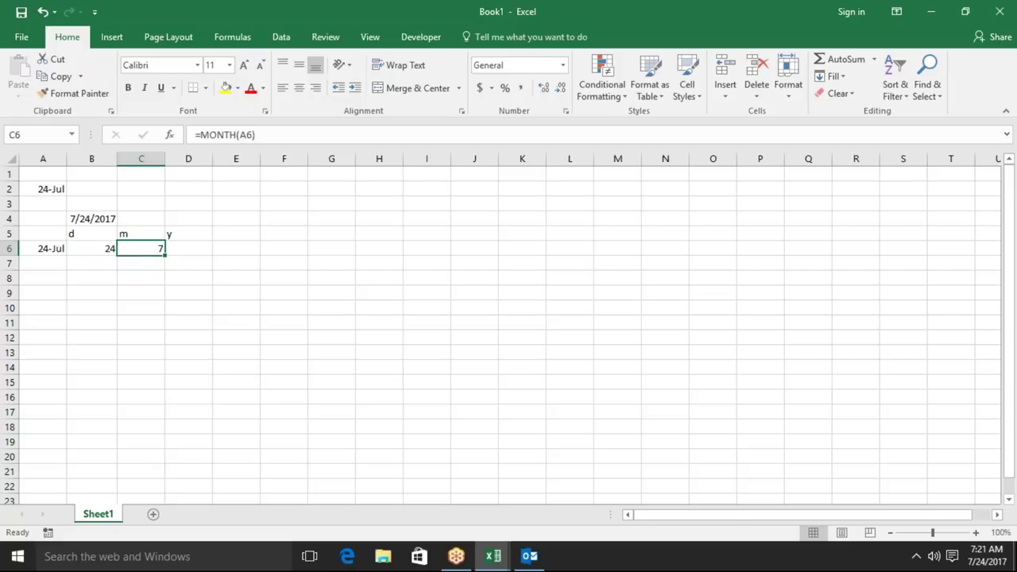
{"action": "key", "text": "Right"}
{"action": "type", "text": "=y"}
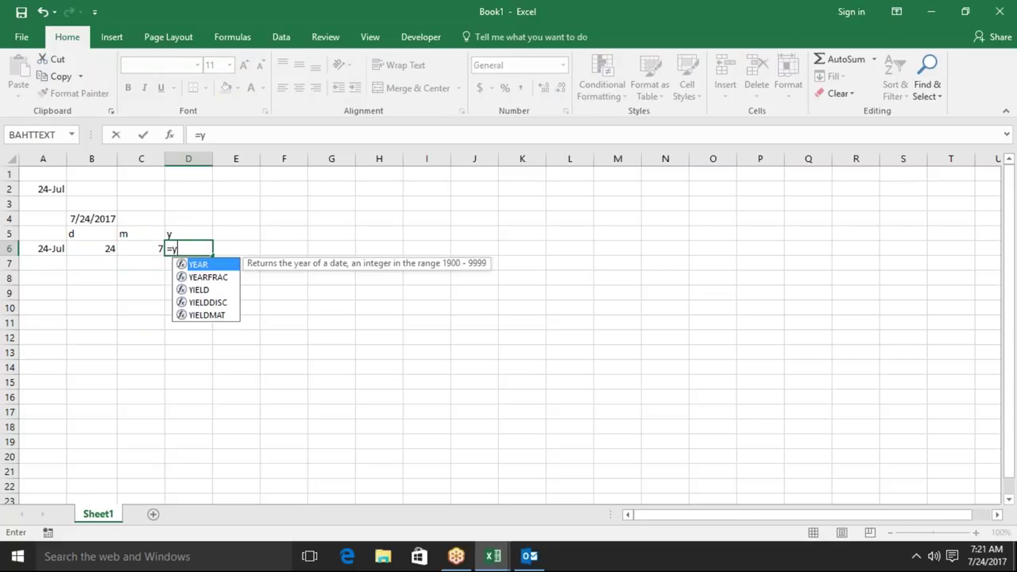
{"action": "key", "text": "Tab"}
{"action": "key", "text": "Left"}
{"action": "key", "text": "Left"}
{"action": "key", "text": "Left"}
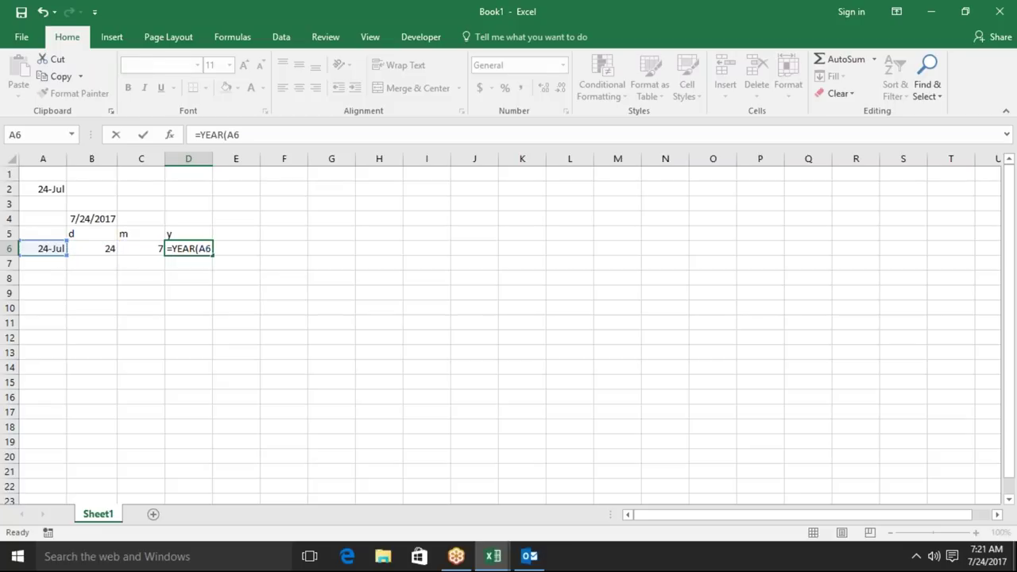
{"action": "key", "text": "Return"}
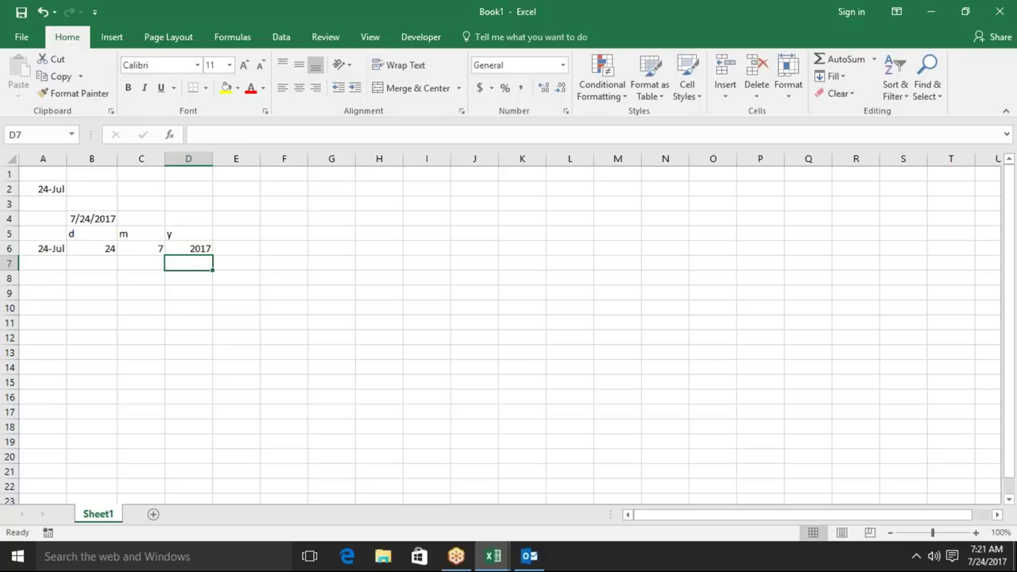
Review the A6 date and its DAY, MONTH and YEAR results across row 6.
{"action": "key", "text": "Up"}
{"action": "key", "text": "Up"}
{"action": "key", "text": "Left"}
{"action": "key", "text": "Left"}
{"action": "key", "text": "Left"}
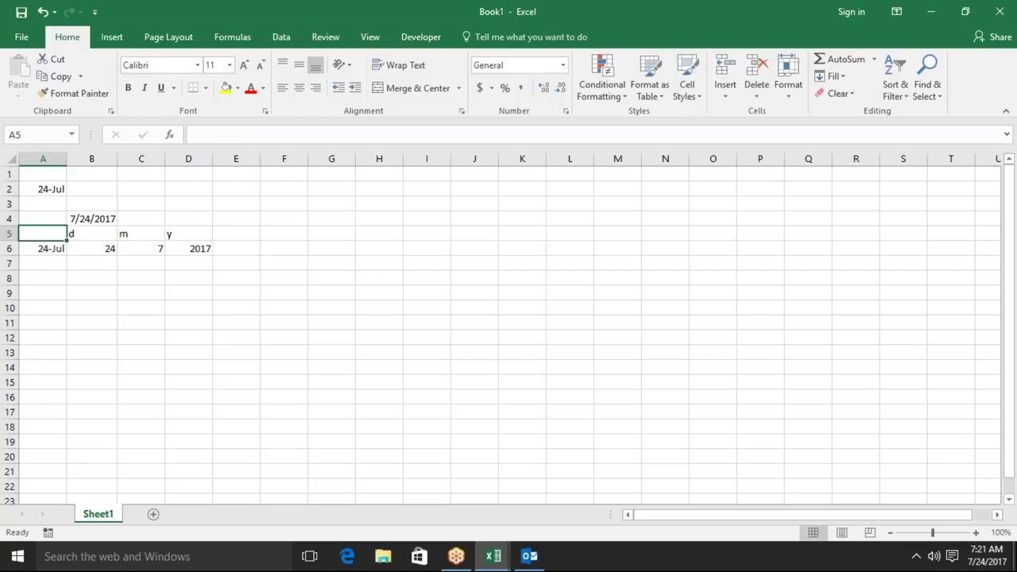
{"action": "key", "text": "Down"}
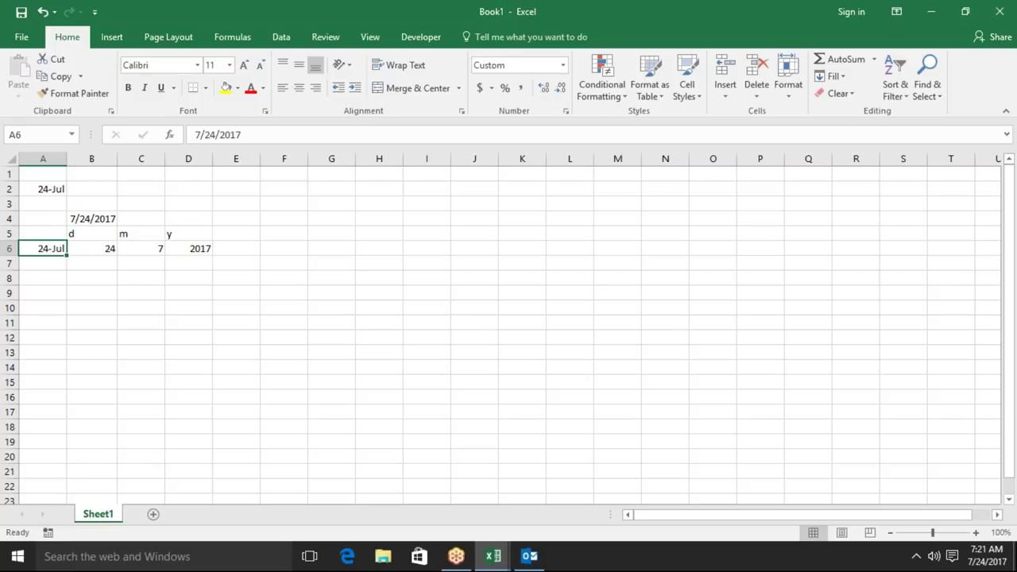
{"action": "key", "text": "Right"}
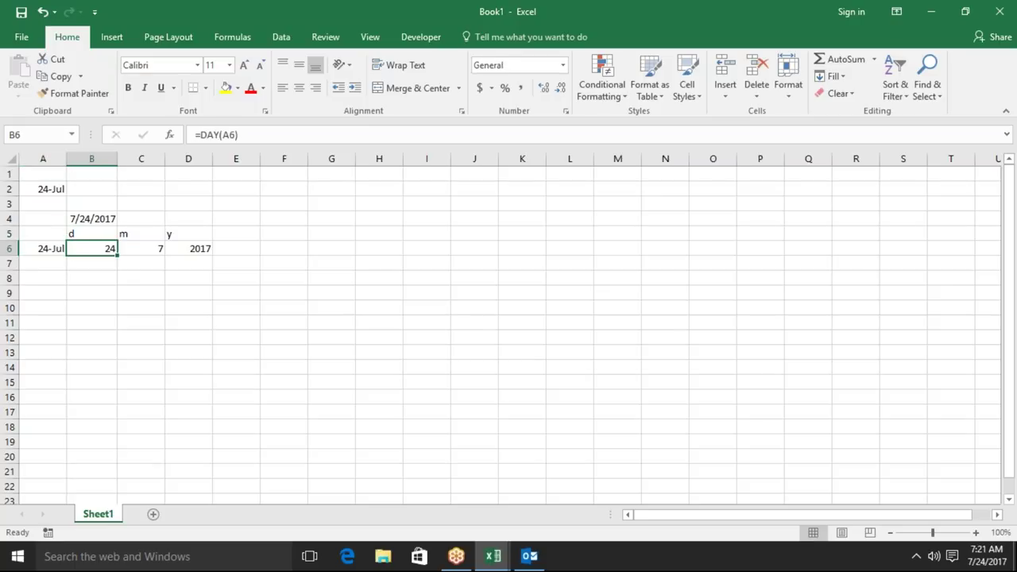
{"action": "key", "text": "Right"}
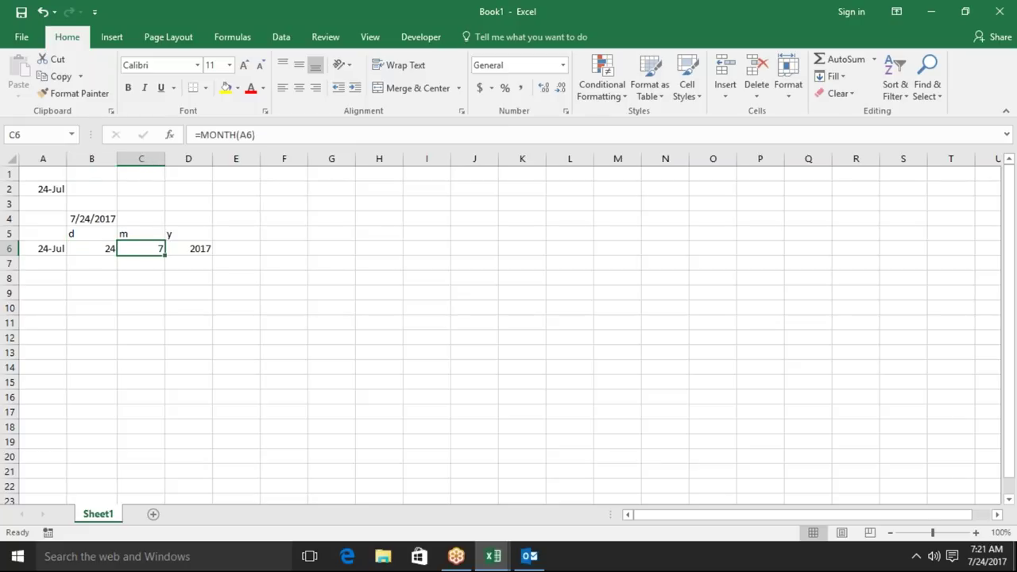
{"action": "key", "text": "Right"}
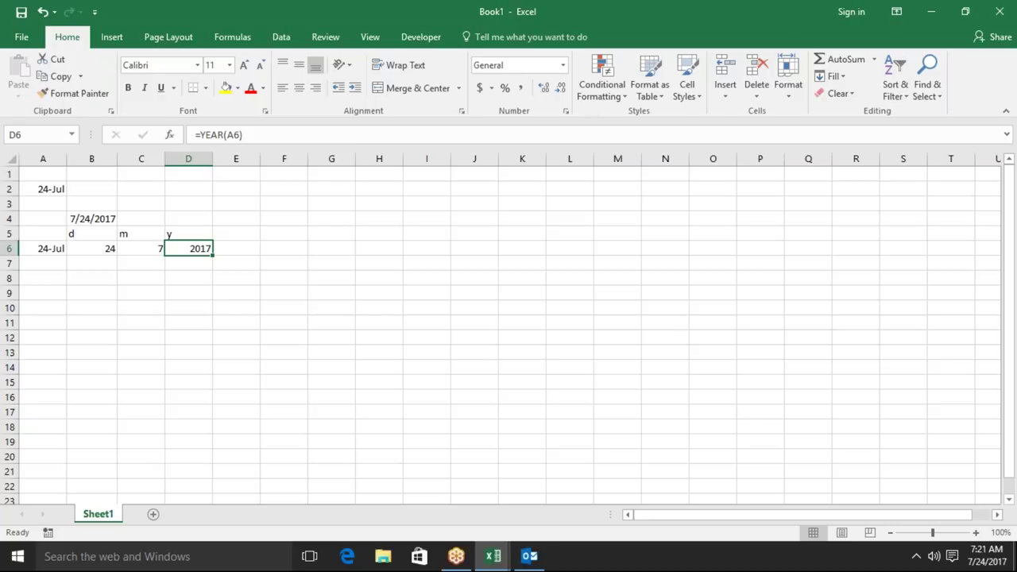
{"action": "key", "text": "Left"}
{"action": "key", "text": "Left"}
{"action": "key", "text": "Left"}
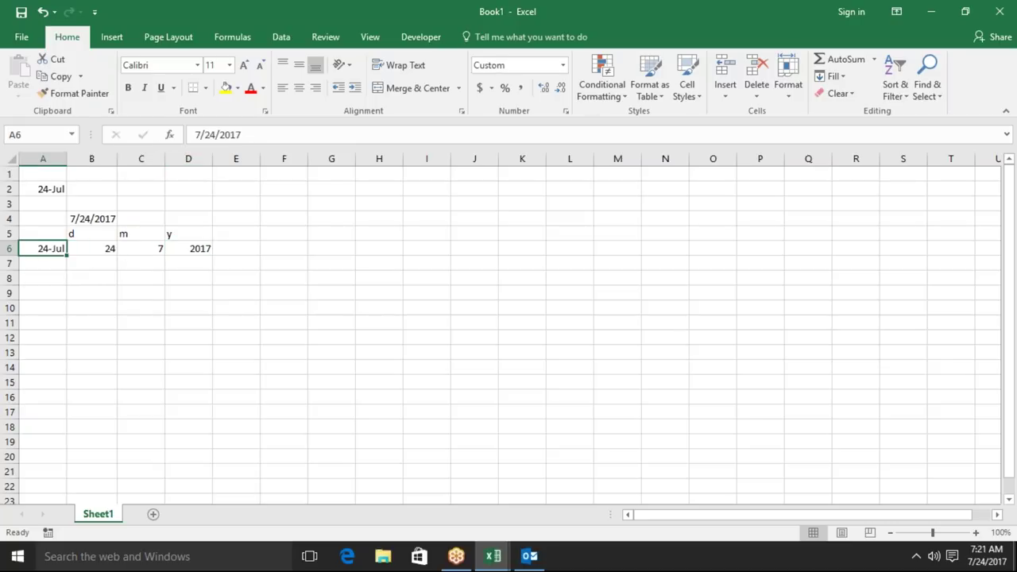
{"action": "key", "text": "Right"}
{"action": "key", "text": "Right"}
{"action": "key", "text": "Right"}
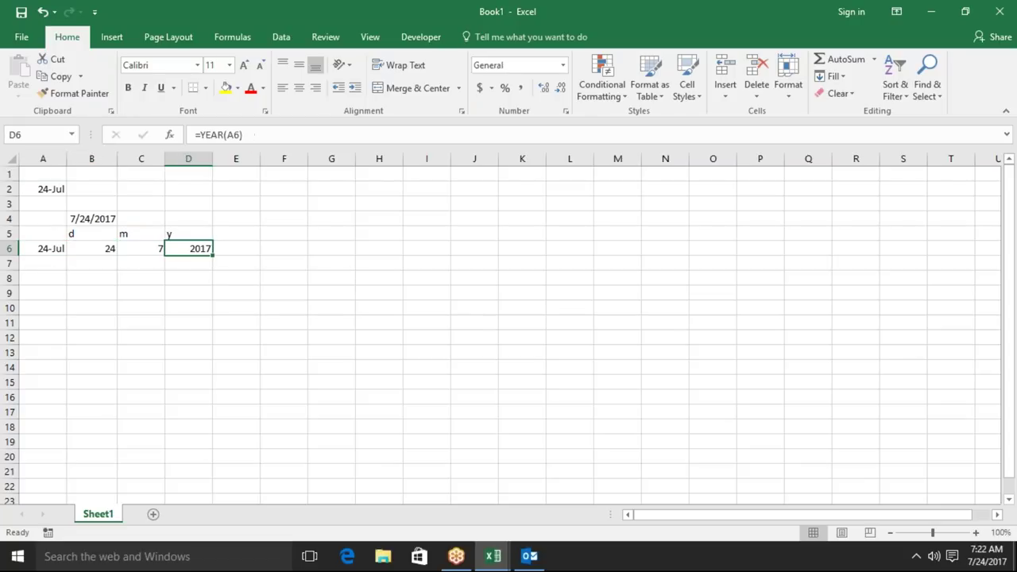
{"action": "key", "text": "Right"}
Enter =DATE(D6,C6,B6) in E6, rebuilding 7/24/2017 from the extracted parts.
{"action": "type", "text": "=date"}
{"action": "key", "text": "Tab"}
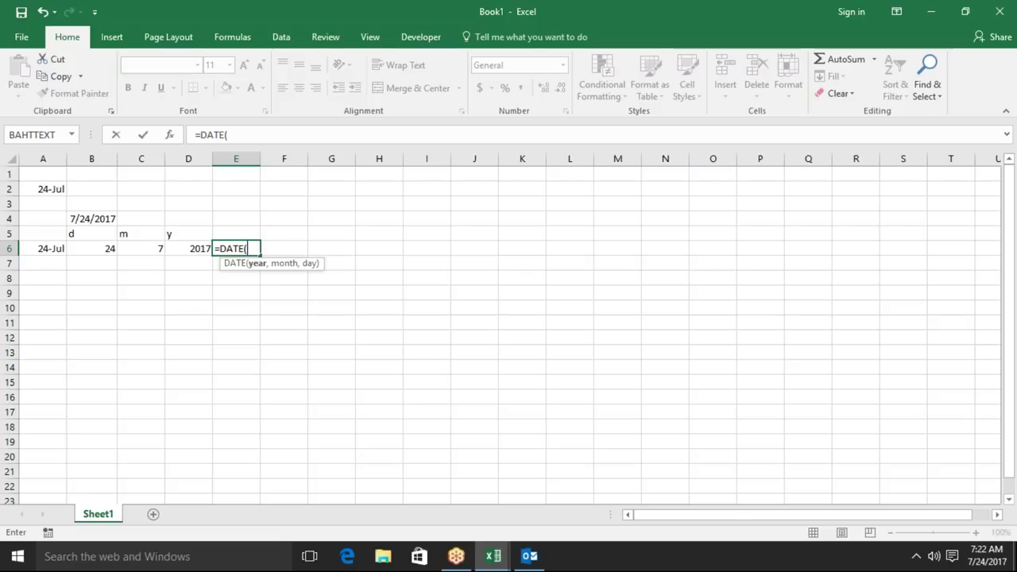
{"action": "key", "text": "Left"}
{"action": "type", "text": ","}
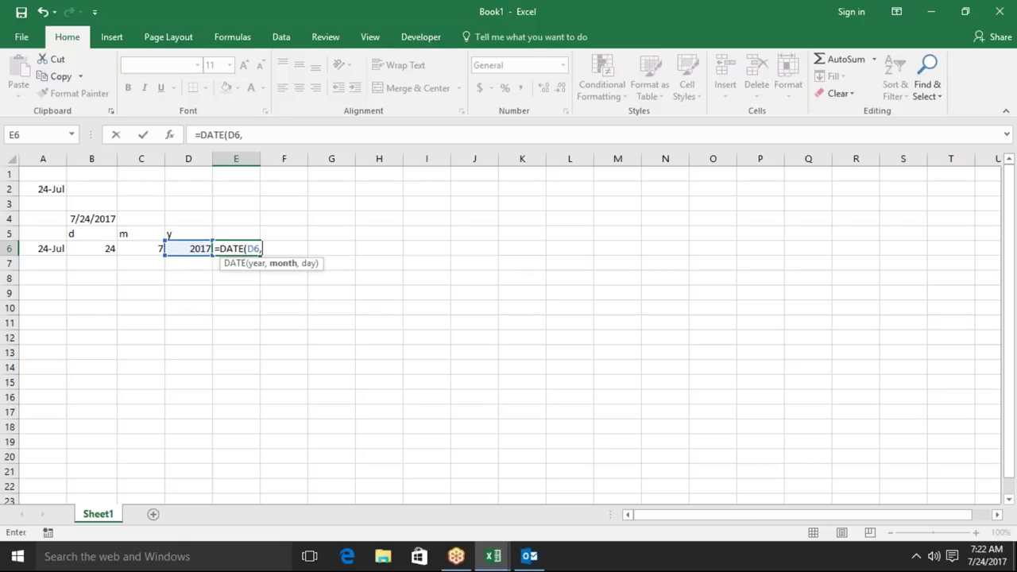
{"action": "key", "text": "Left"}
{"action": "key", "text": "Left"}
{"action": "type", "text": ","}
{"action": "key", "text": "Left"}
{"action": "key", "text": "Left"}
{"action": "key", "text": "Left"}
{"action": "key", "text": "Left"}
{"action": "key", "text": "Right"}
{"action": "key", "text": "Return"}
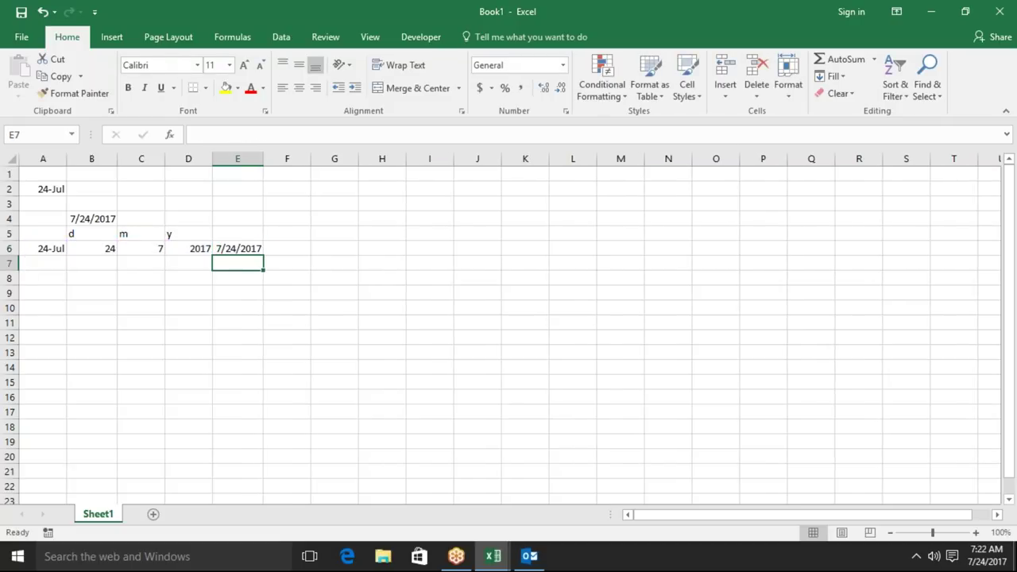
{"action": "left_click", "coordinate": [237, 249]}
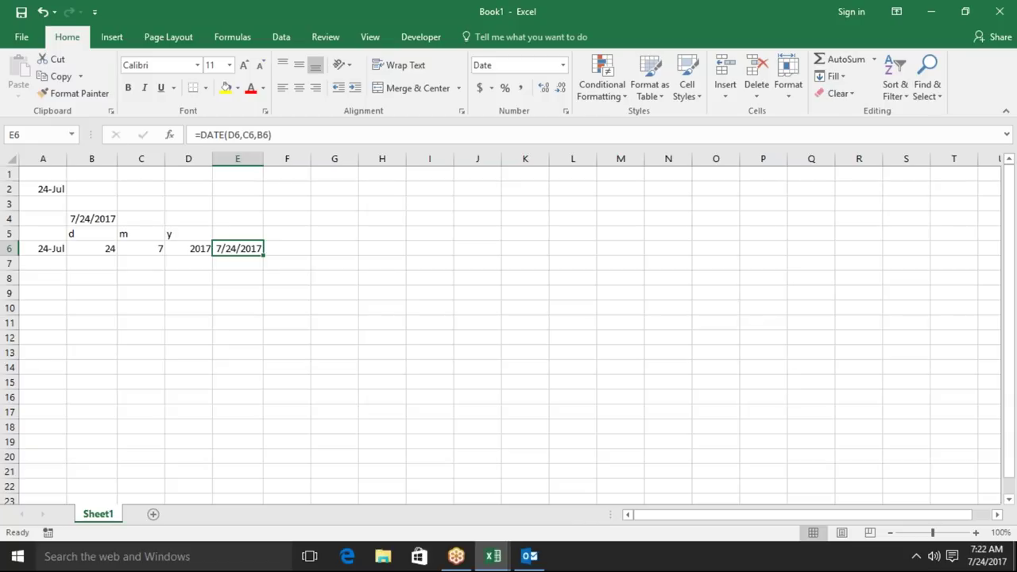
{"action": "key", "text": "Down"}
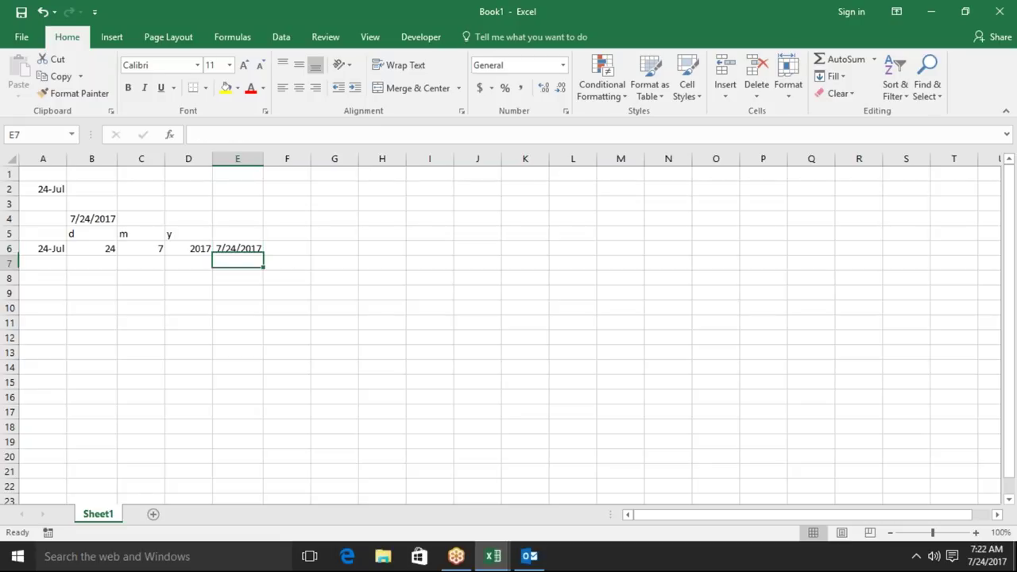
{"action": "key", "text": "Down"}
{"action": "key", "text": "Left"}
{"action": "key", "text": "Left"}
{"action": "key", "text": "Left"}
{"action": "key", "text": "Left"}
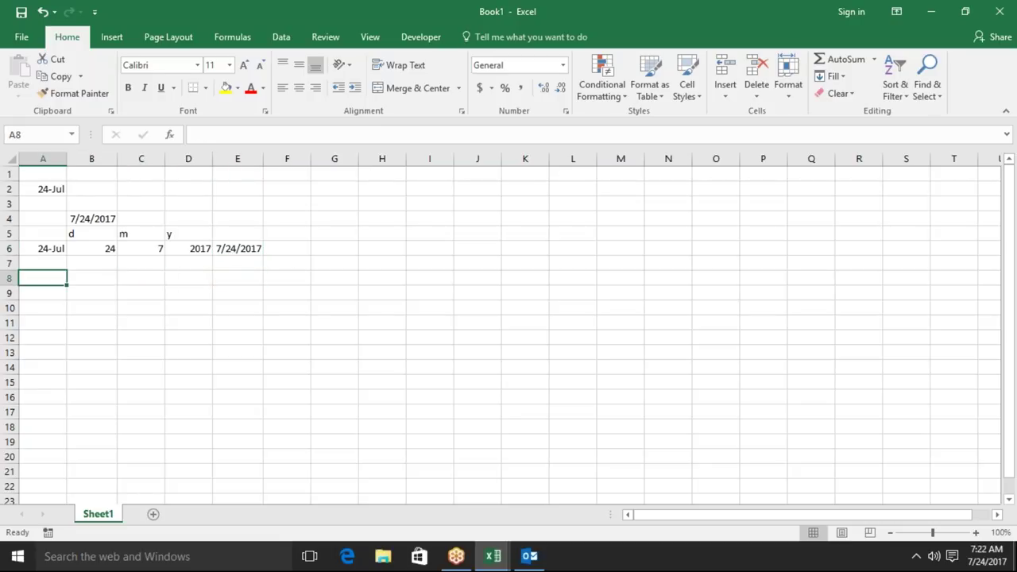
Enter =TODAY() in B8 so it shows 7/24/2017.
{"action": "type", "text": "Da"}
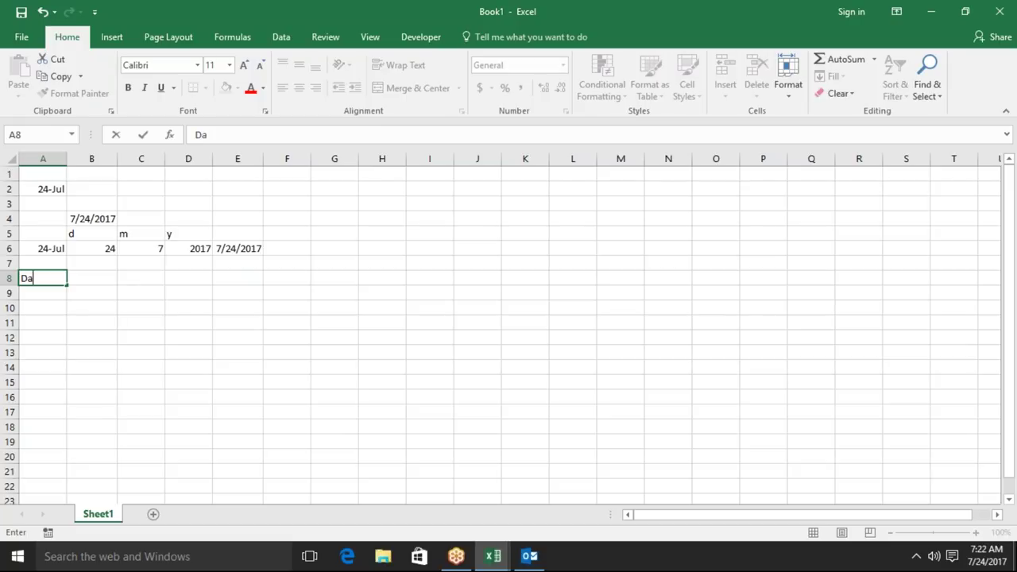
{"action": "key", "text": "BackSpace"}
{"action": "key", "text": "BackSpace"}
{"action": "left_click", "coordinate": [92, 277]}
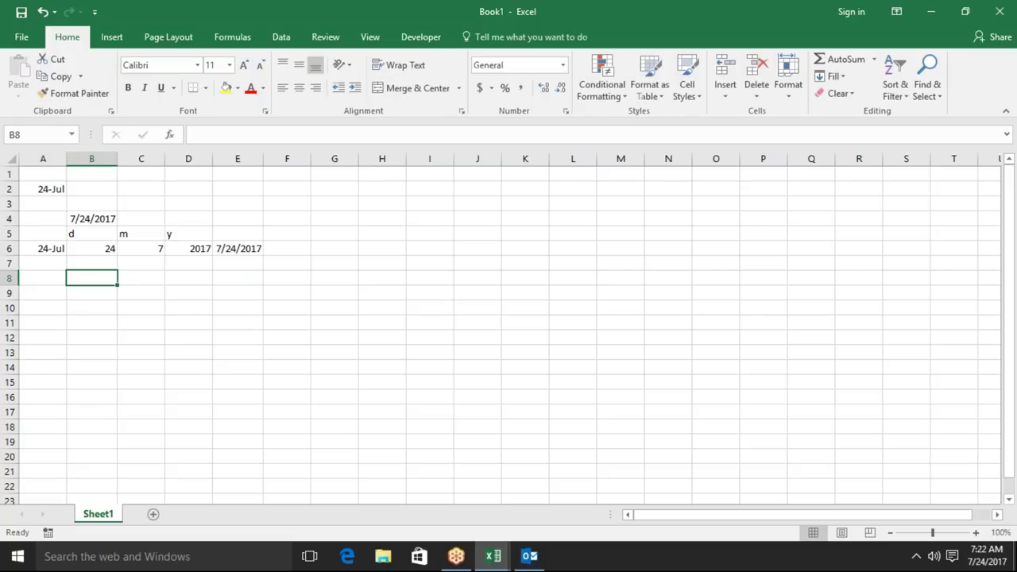
{"action": "type", "text": "=tod"}
{"action": "key", "text": "Tab"}
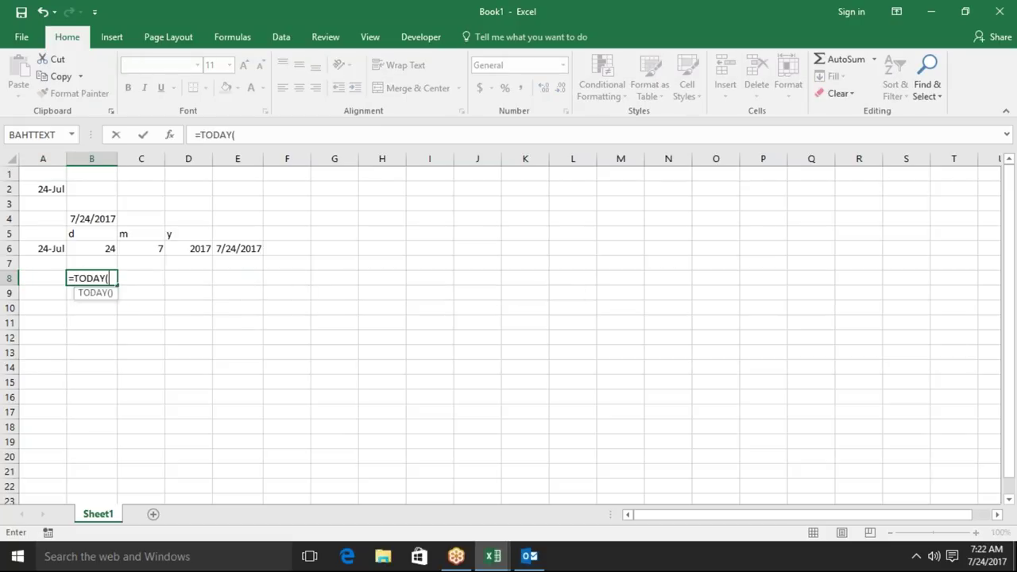
{"action": "type", "text": ")"}
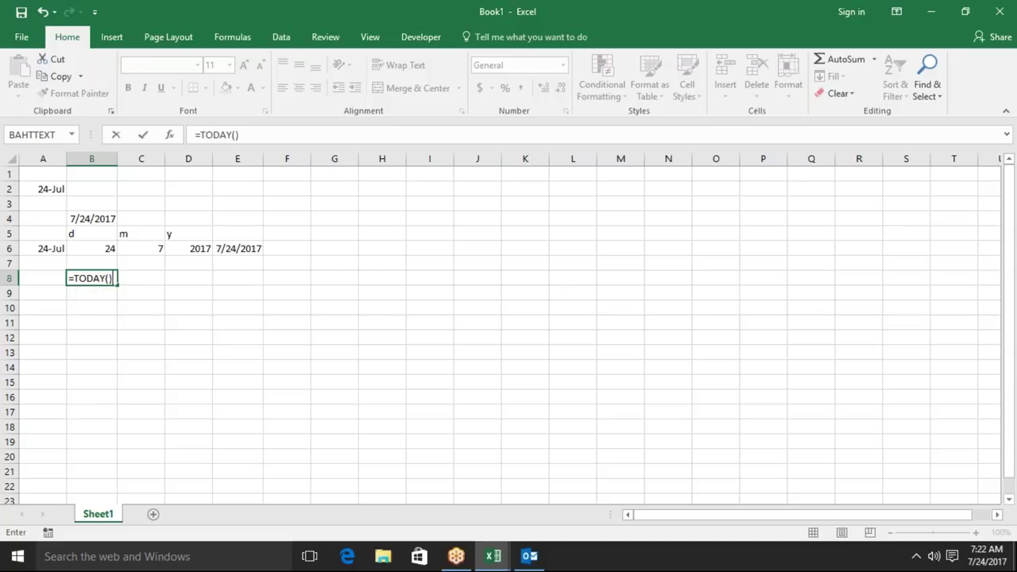
{"action": "key", "text": "Return"}
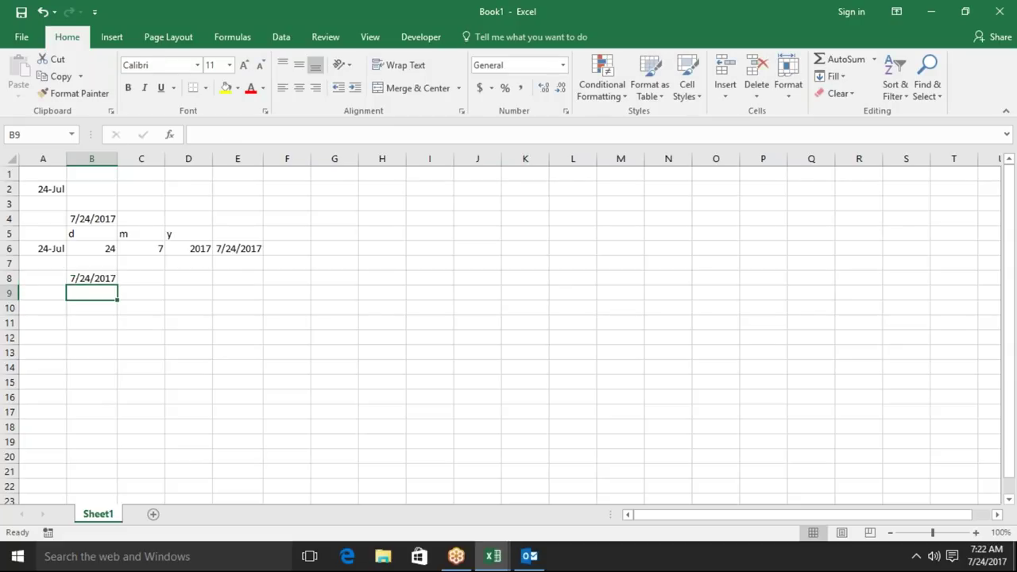
Enter =NOW() in F4 so it shows 7/24/2017 7:22.
{"action": "key", "text": "Right"}
{"action": "key", "text": "Right"}
{"action": "key", "text": "Up"}
{"action": "key", "text": "Right"}
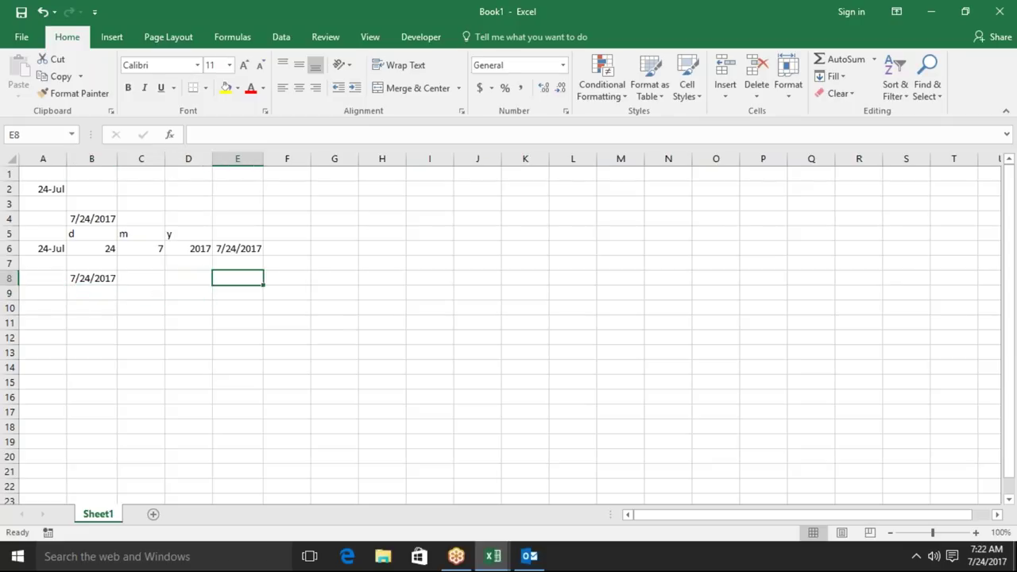
{"action": "key", "text": "Right"}
{"action": "key", "text": "Up"}
{"action": "key", "text": "Up"}
{"action": "key", "text": "Up"}
{"action": "key", "text": "Up"}
{"action": "type", "text": "="}
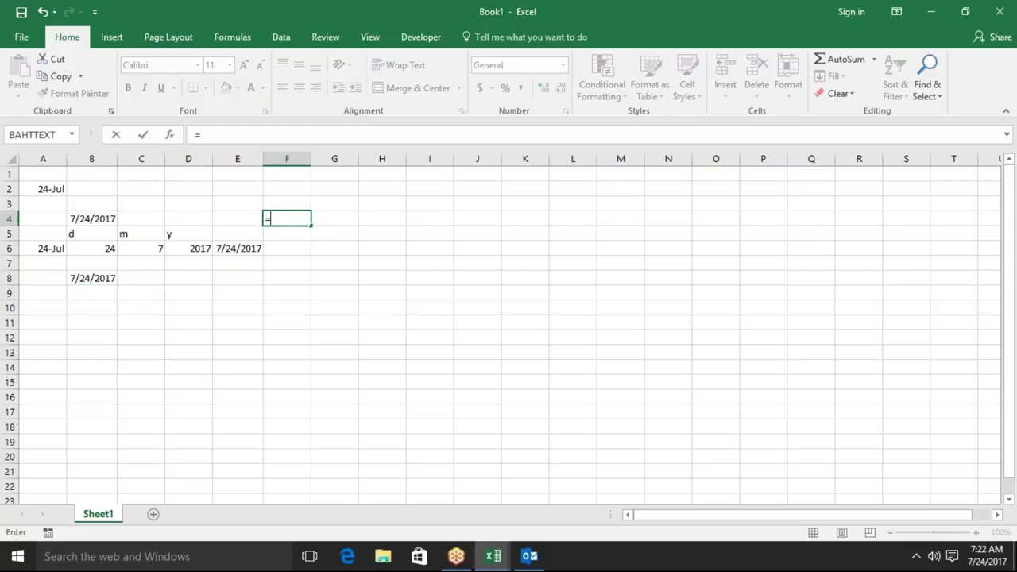
{"action": "type", "text": "now"}
{"action": "key", "text": "Tab"}
{"action": "type", "text": ")"}
{"action": "key", "text": "Return"}
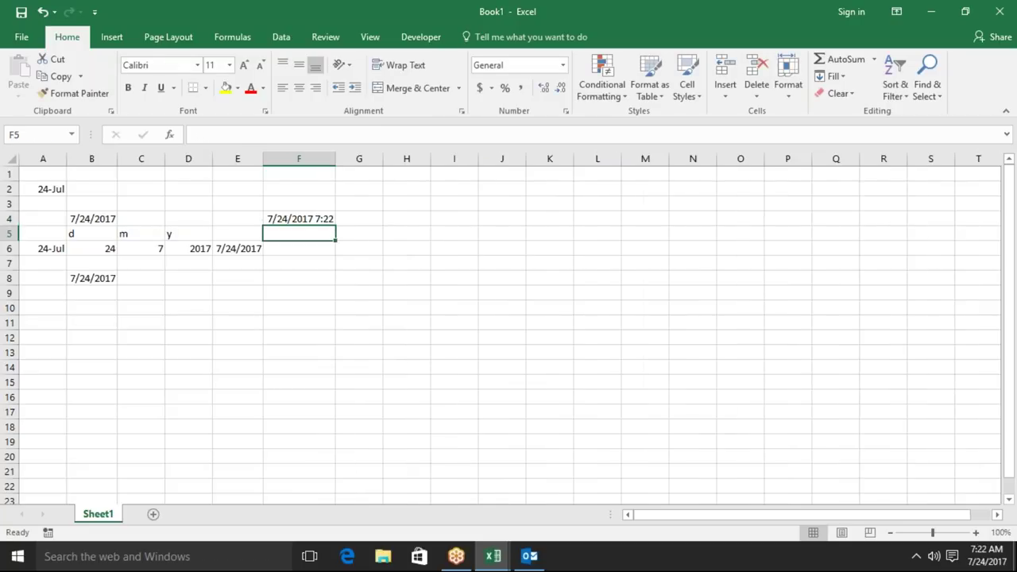
{"action": "left_click", "coordinate": [100, 279]}
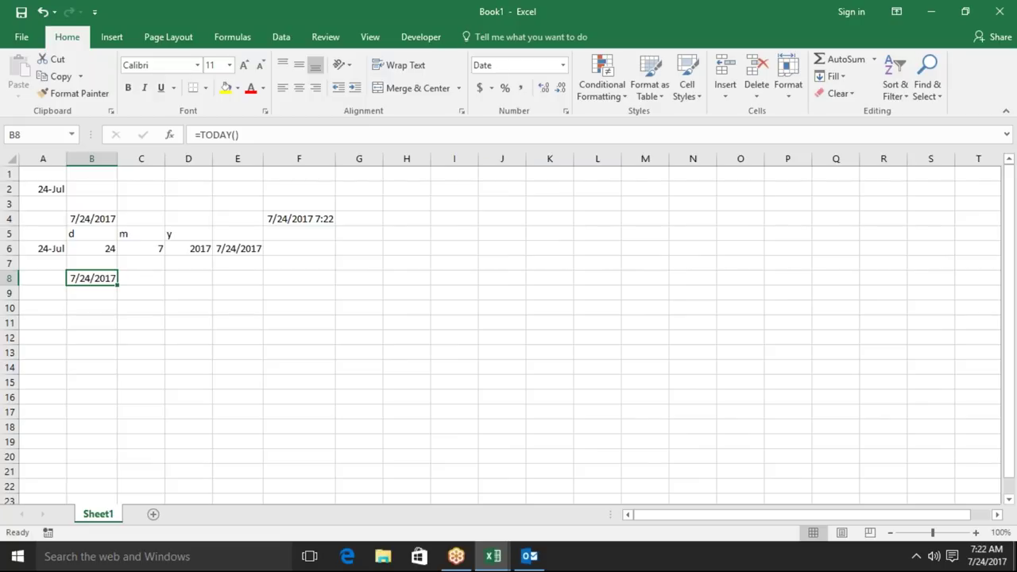
Enter 25 in C8 as the number of days to add.
{"action": "left_click", "coordinate": [126, 279]}
{"action": "type", "text": "250"}
{"action": "key", "text": "BackSpace"}
{"action": "key", "text": "Return"}
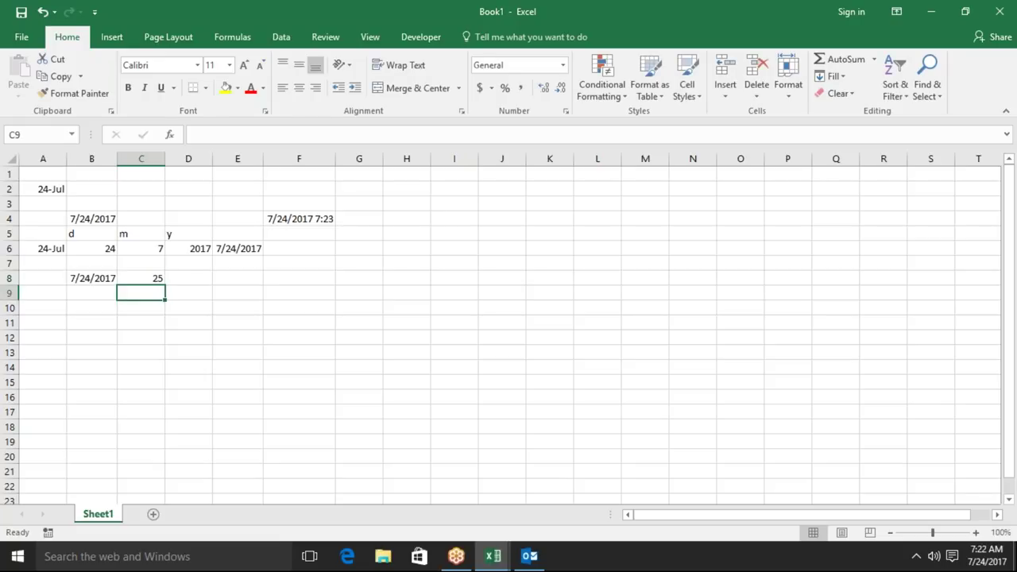
{"action": "left_click", "coordinate": [93, 277]}
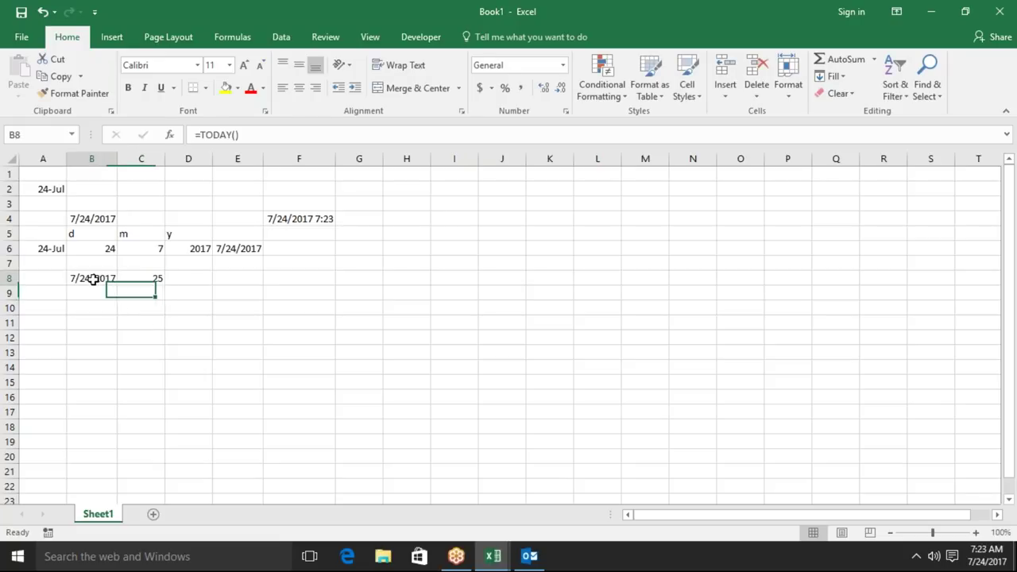
{"action": "left_click", "coordinate": [136, 276]}
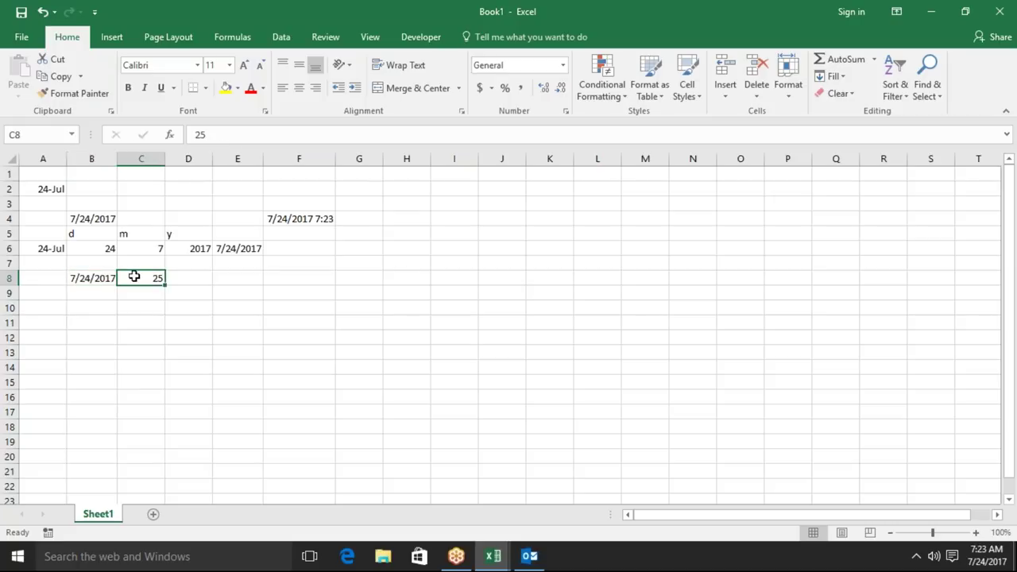
Enter =B8+C8 in D8 so it shows 8/18/2017.
{"action": "key", "text": "Right"}
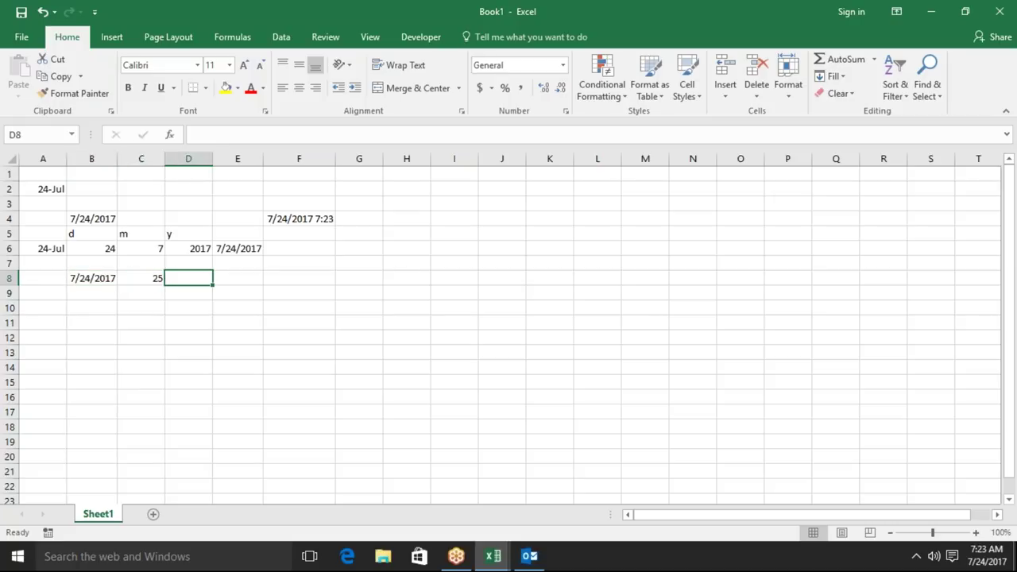
{"action": "type", "text": "="}
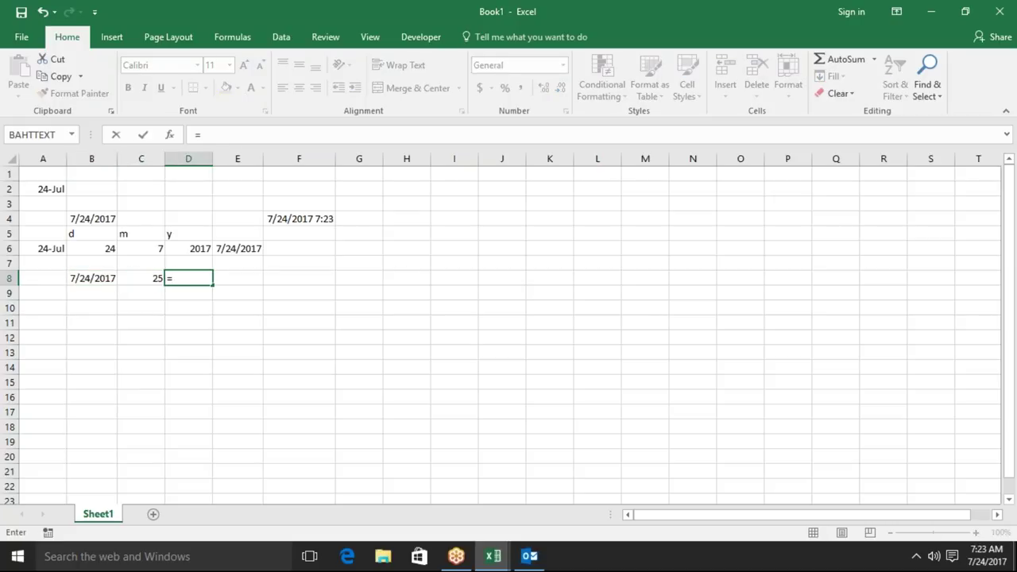
{"action": "left_click", "coordinate": [107, 278]}
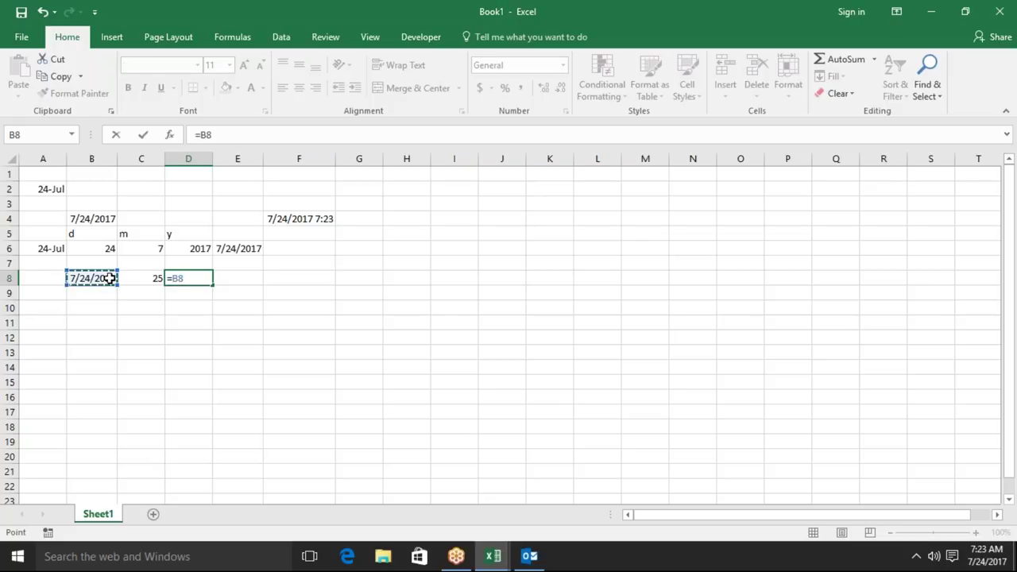
{"action": "type", "text": "+"}
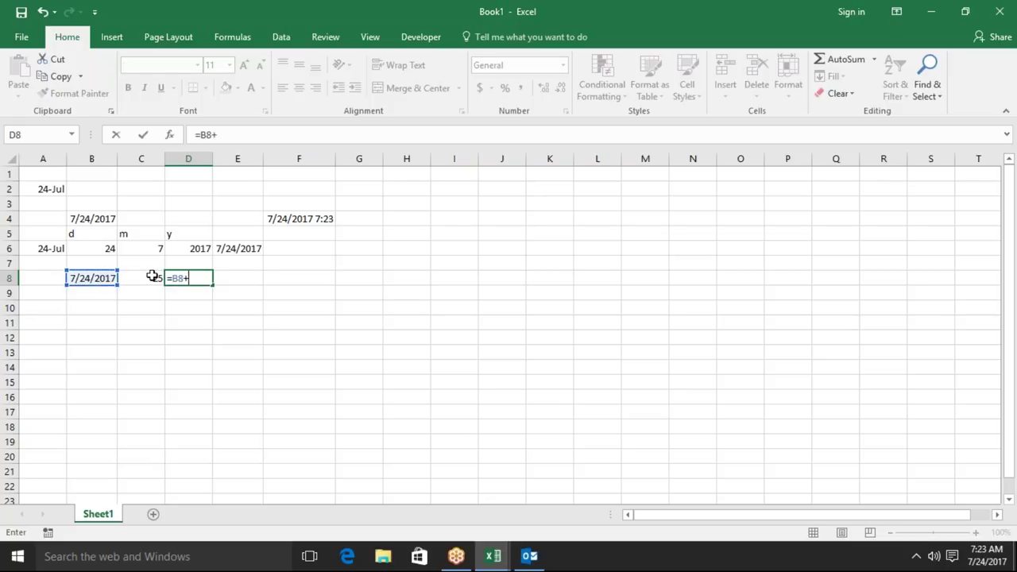
{"action": "left_click", "coordinate": [151, 275]}
{"action": "key", "text": "Return"}
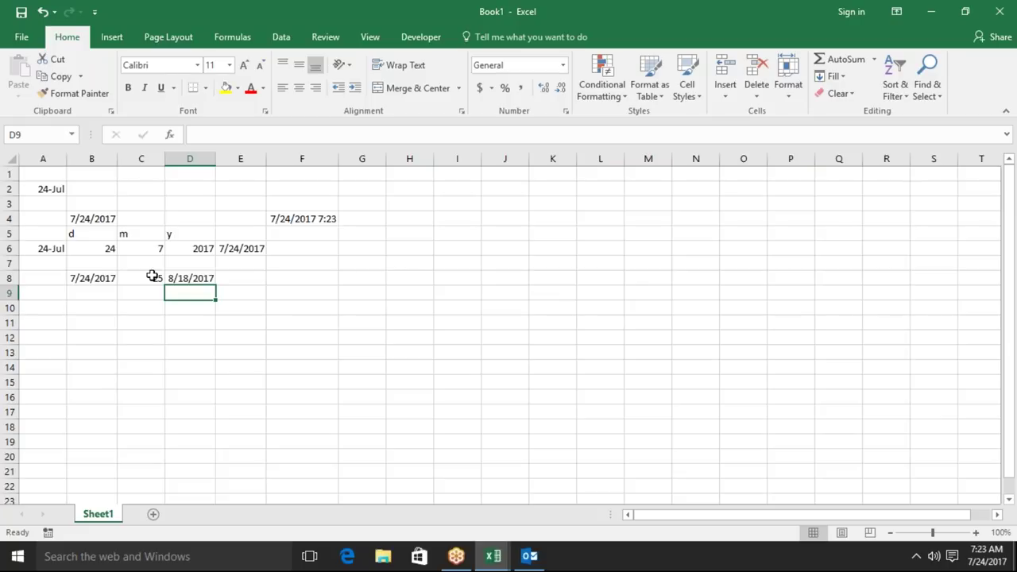
{"action": "key", "text": "Up"}
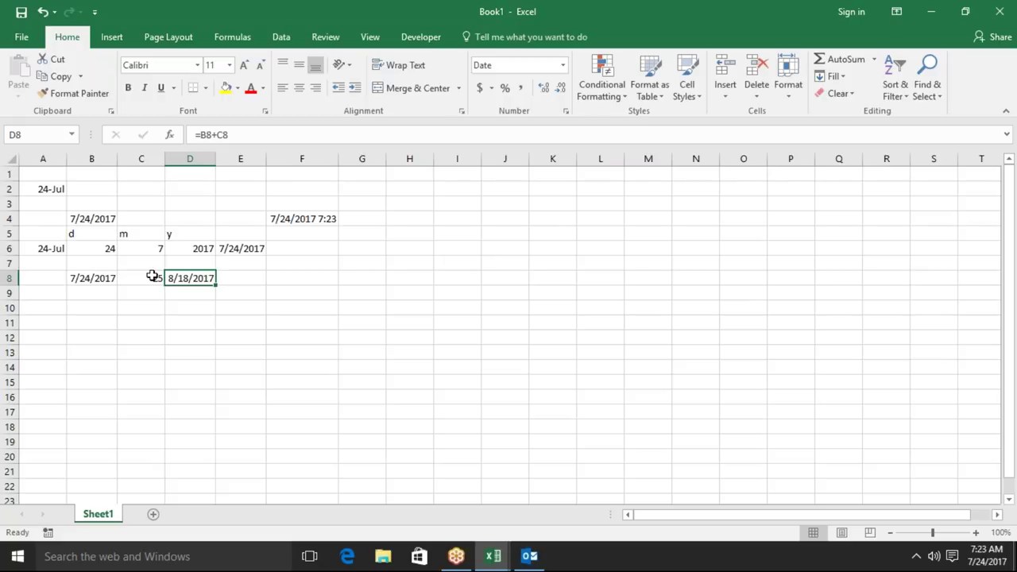
{"action": "left_click", "coordinate": [91, 303]}
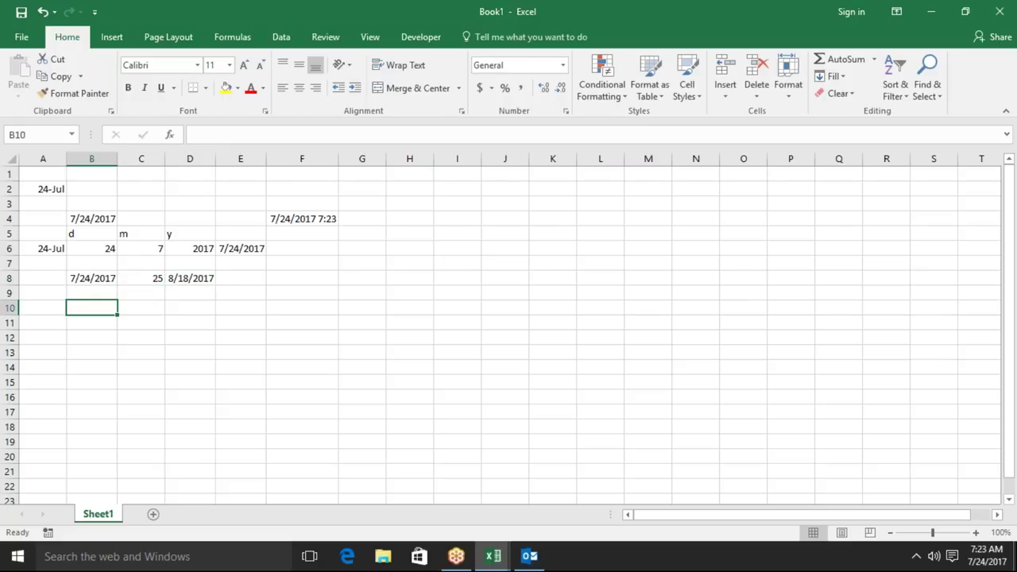
Fill the TODAY formula down into B9 and enter 3 months in C9.
{"action": "left_click", "coordinate": [96, 291]}
{"action": "key", "text": "ctrl+d"}
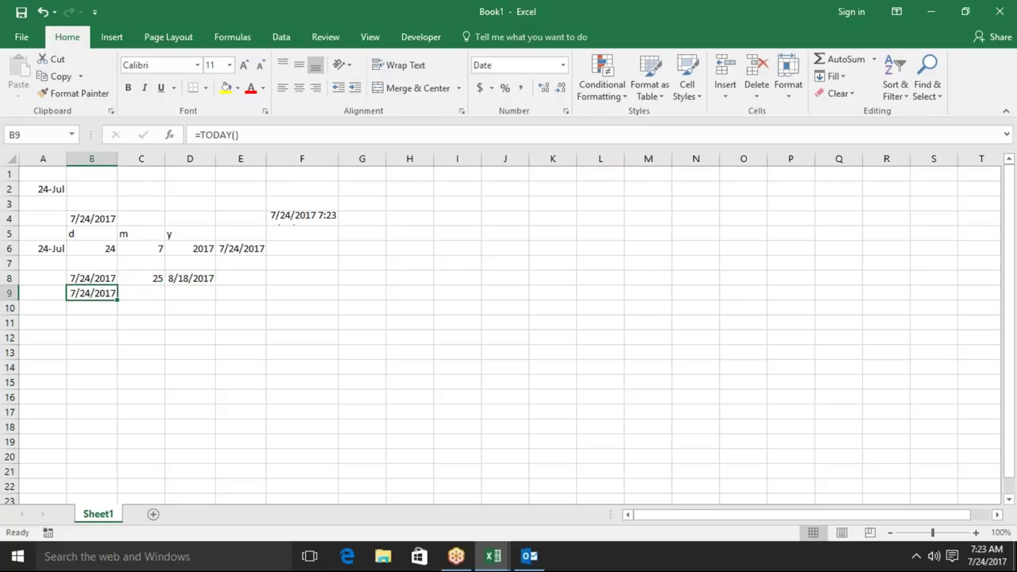
{"action": "left_click", "coordinate": [142, 289]}
{"action": "type", "text": "3"}
{"action": "key", "text": "Tab"}
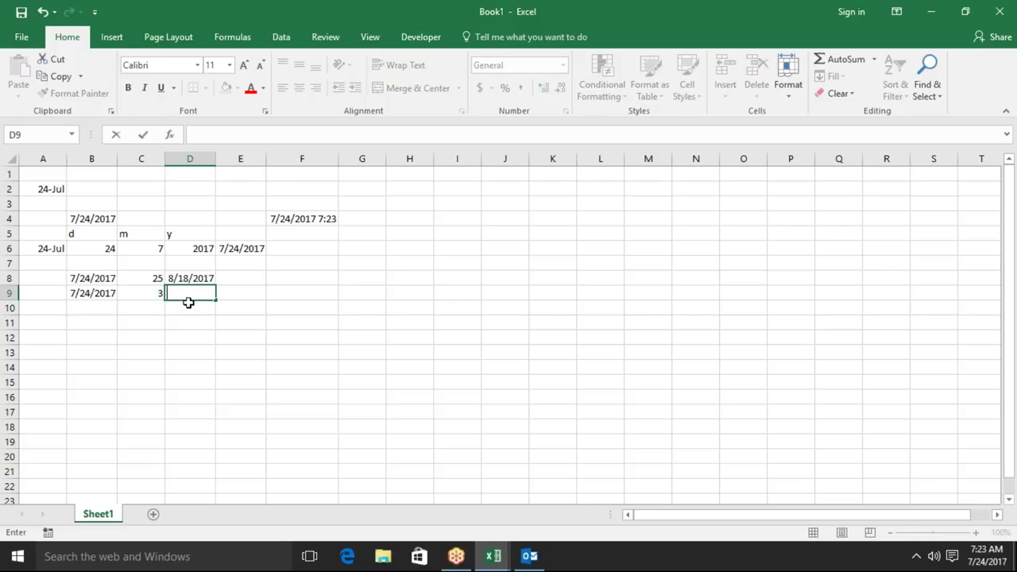
Enter =EDATE(B9,C9) in D9 and format it as a date, showing 24-Oct-17.
{"action": "type", "text": "=e"}
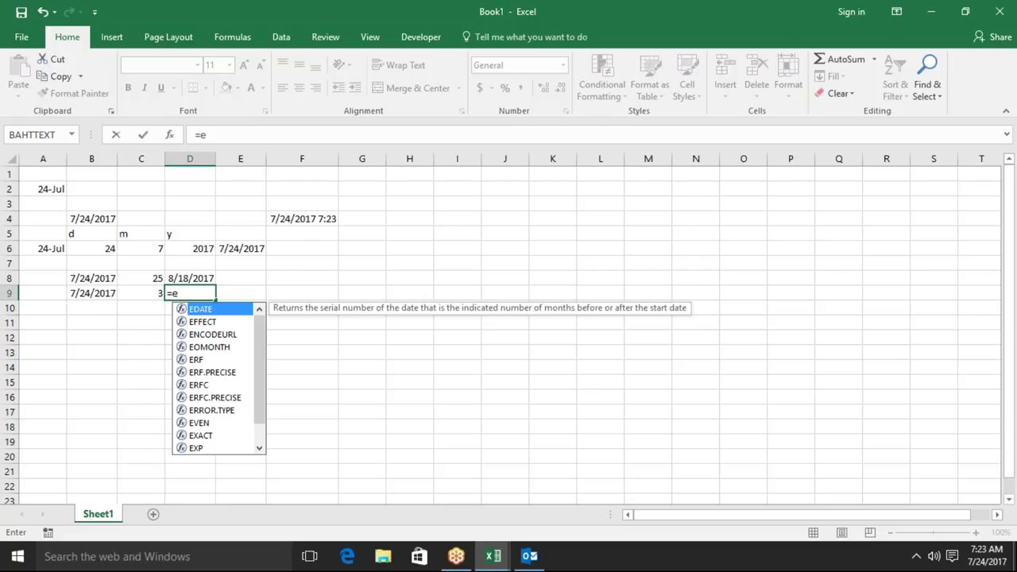
{"action": "type", "text": "d"}
{"action": "key", "text": "Tab"}
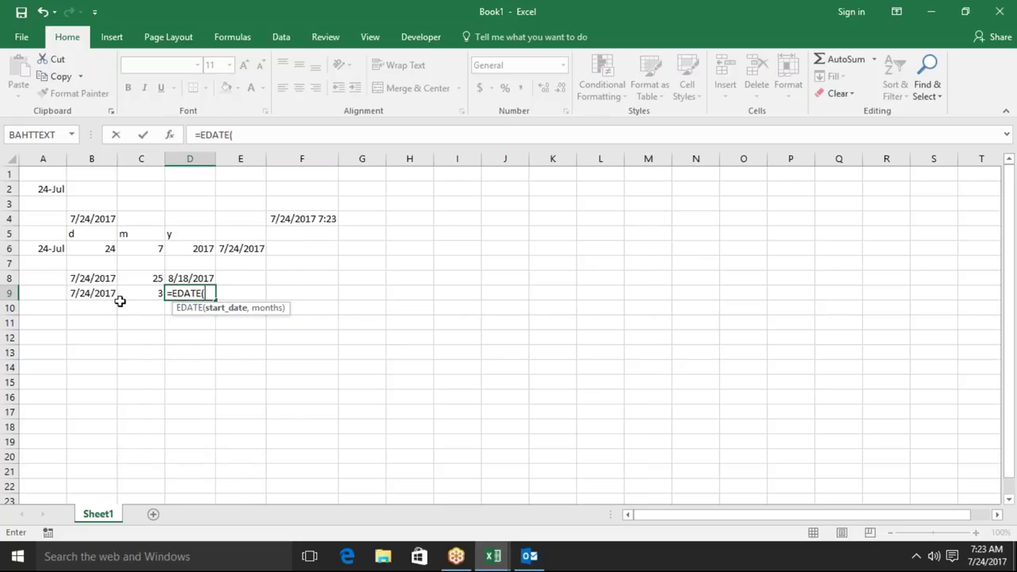
{"action": "left_click", "coordinate": [99, 294]}
{"action": "type", "text": ","}
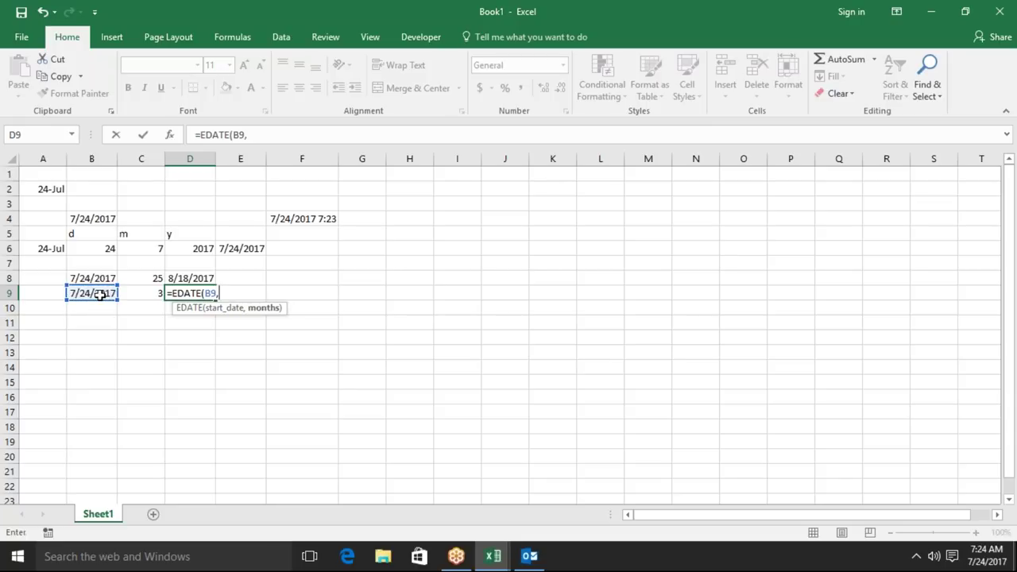
{"action": "left_click", "coordinate": [139, 294]}
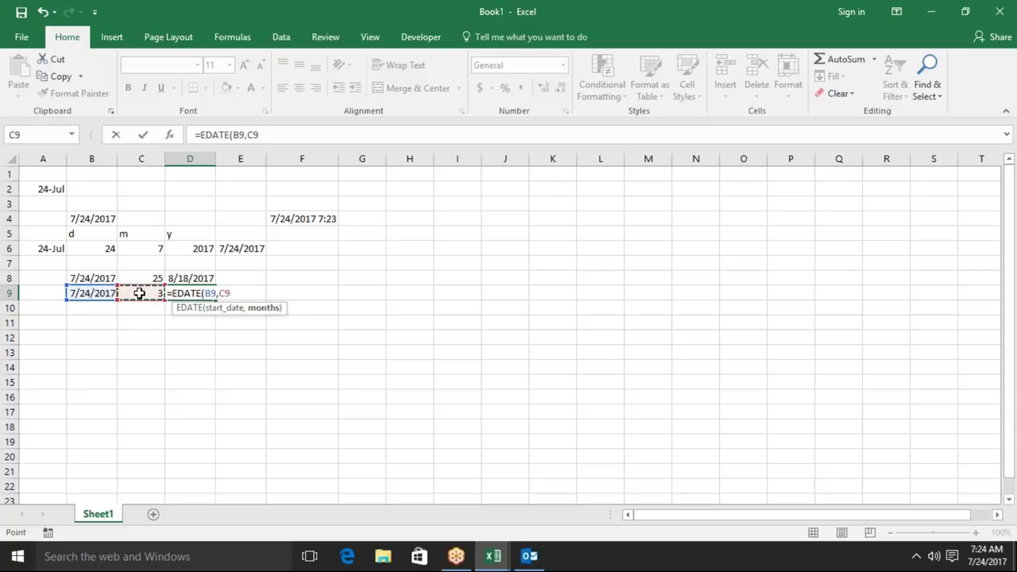
{"action": "key", "text": "Return"}
{"action": "key", "text": "Up"}
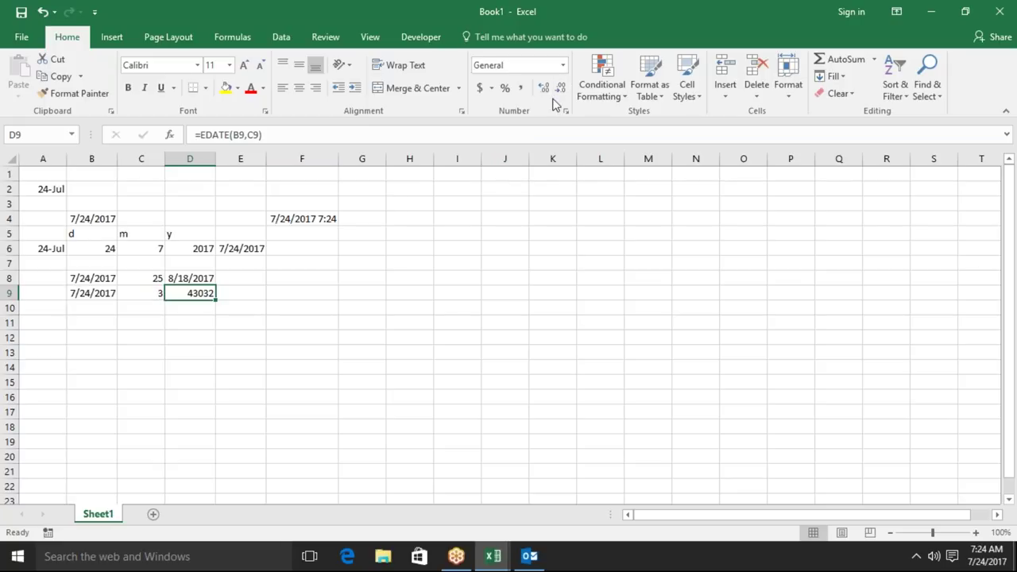
{"action": "key", "text": "ctrl+shift+3"}
{"action": "key", "text": "Left"}
{"action": "key", "text": "Left"}
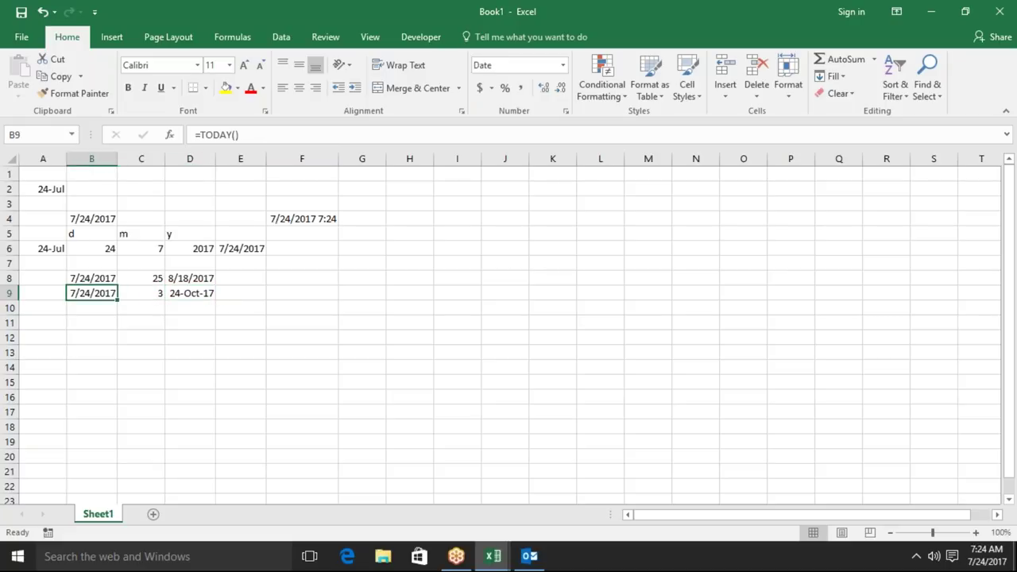
{"action": "key", "text": "Right"}
{"action": "key", "text": "Right"}
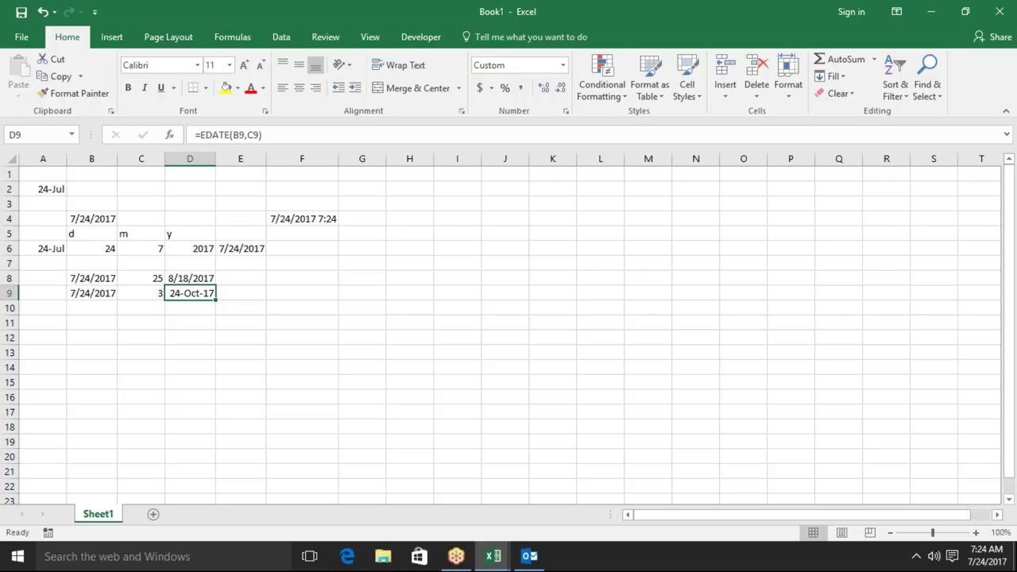
{"action": "key", "text": "Left"}
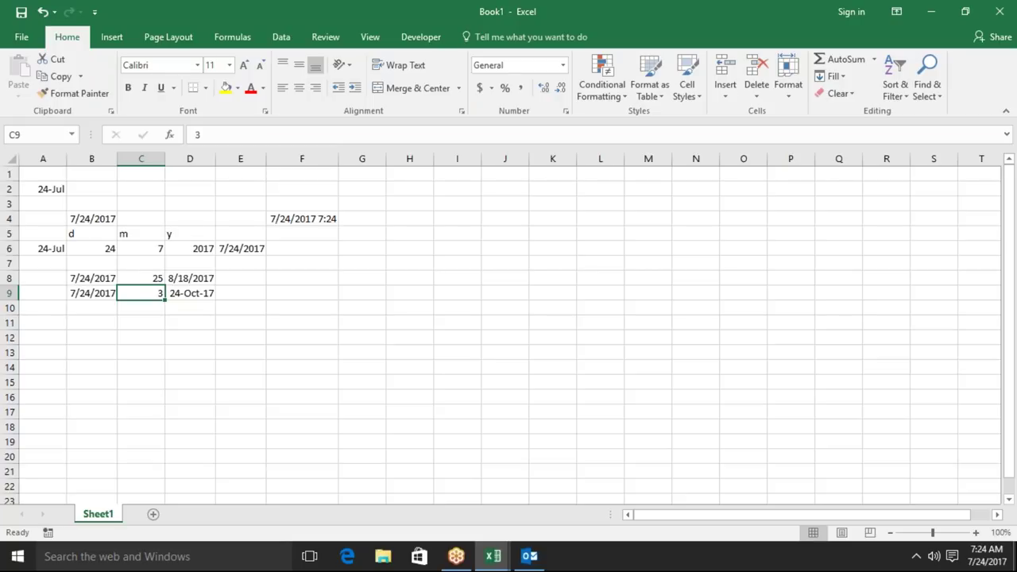
Enter -3 in C9 so D9 shows 24-Apr-17, then review D8's =B8+C8 formula.
{"action": "type", "text": "-3"}
{"action": "key", "text": "Return"}
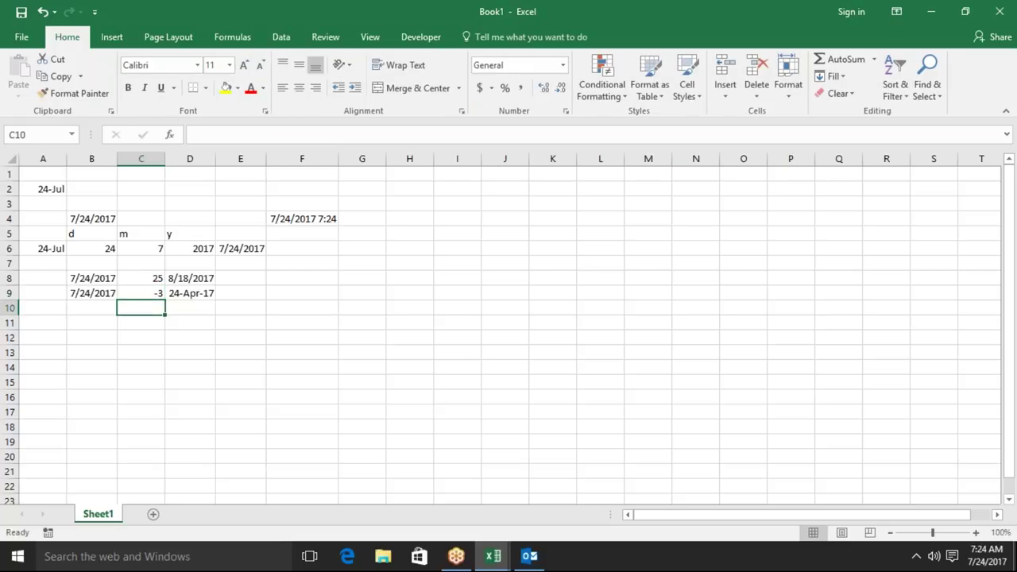
{"action": "key", "text": "Up"}
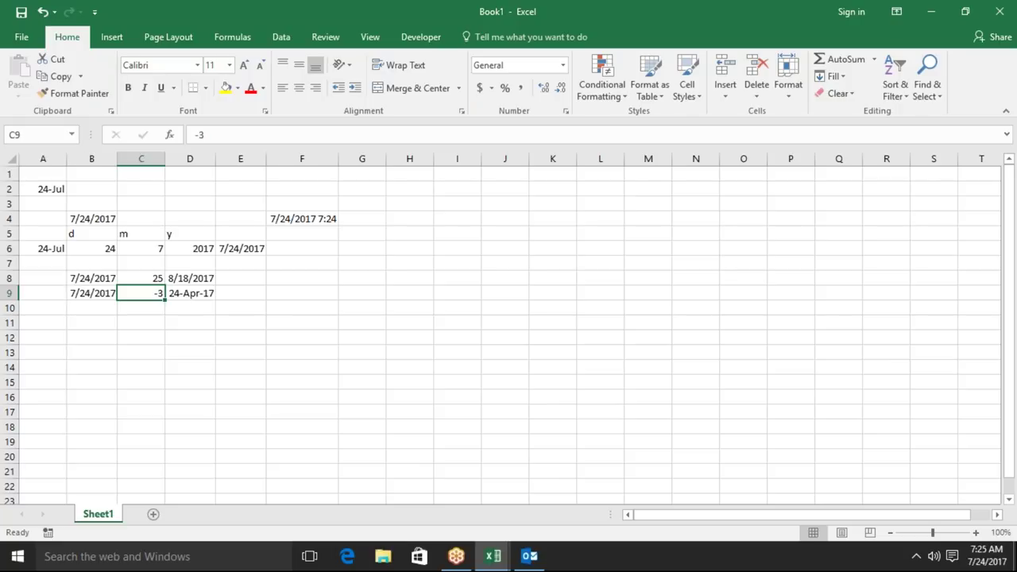
{"action": "left_click", "coordinate": [141, 278]}
{"action": "left_click", "coordinate": [190, 278]}
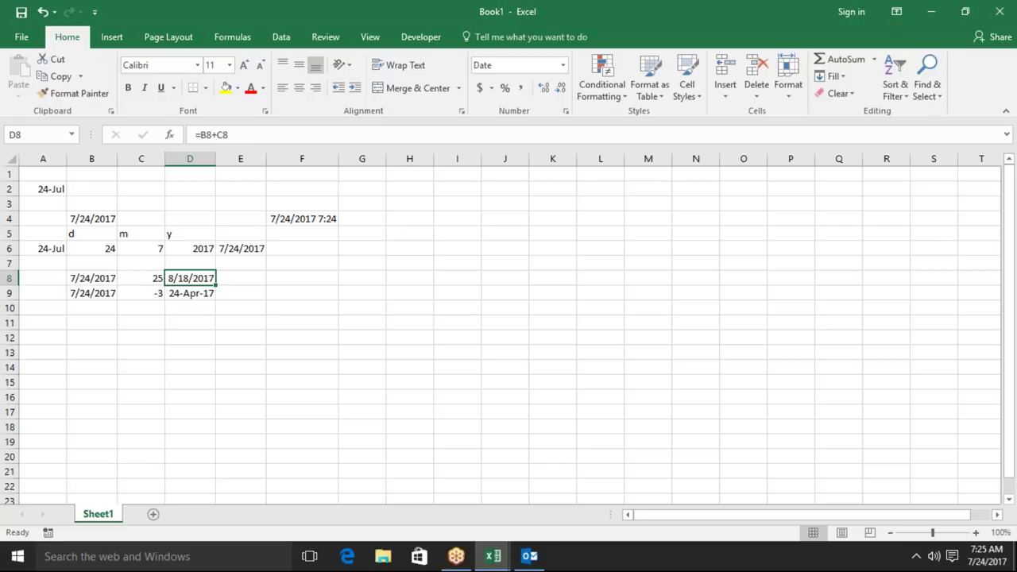
Fill TODAY into B10 and enter the offsets 2, 5 and 22 in C10:E10.
{"action": "key", "text": "Down"}
{"action": "key", "text": "Down"}
{"action": "key", "text": "Down"}
{"action": "key", "text": "Left"}
{"action": "key", "text": "Left"}
{"action": "key", "text": "Up"}
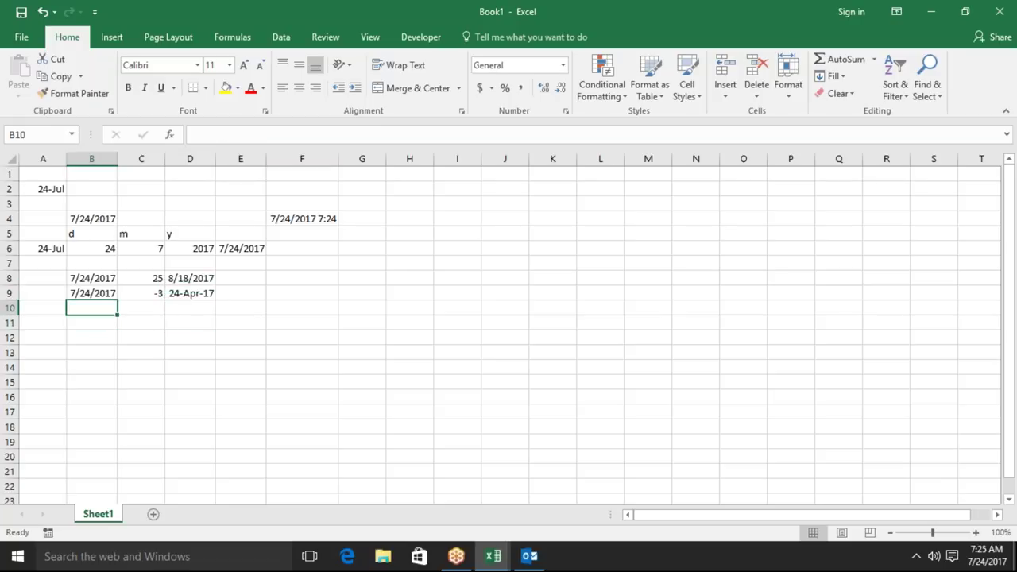
{"action": "key", "text": "ctrl+d"}
{"action": "key", "text": "Right"}
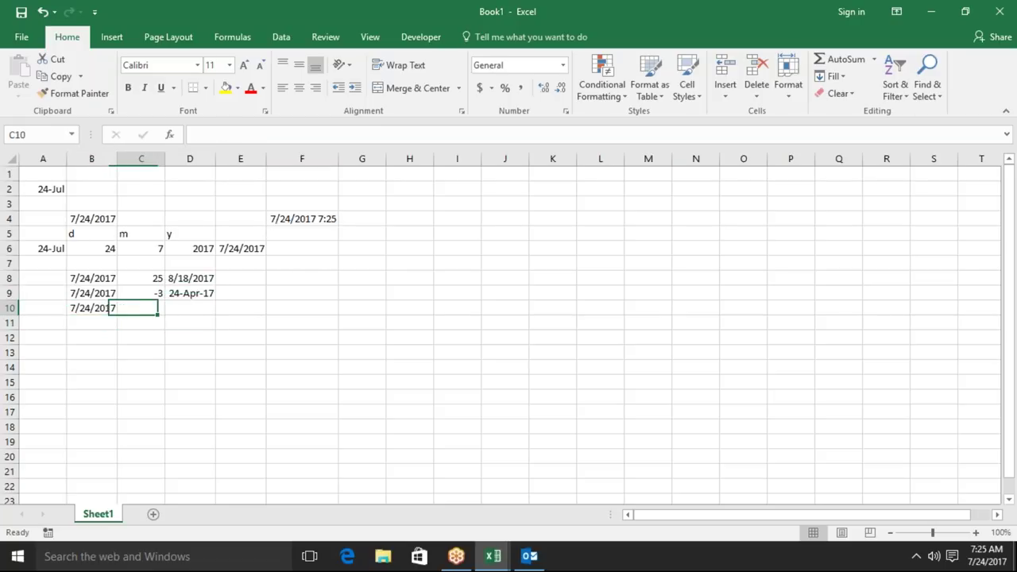
{"action": "type", "text": "2"}
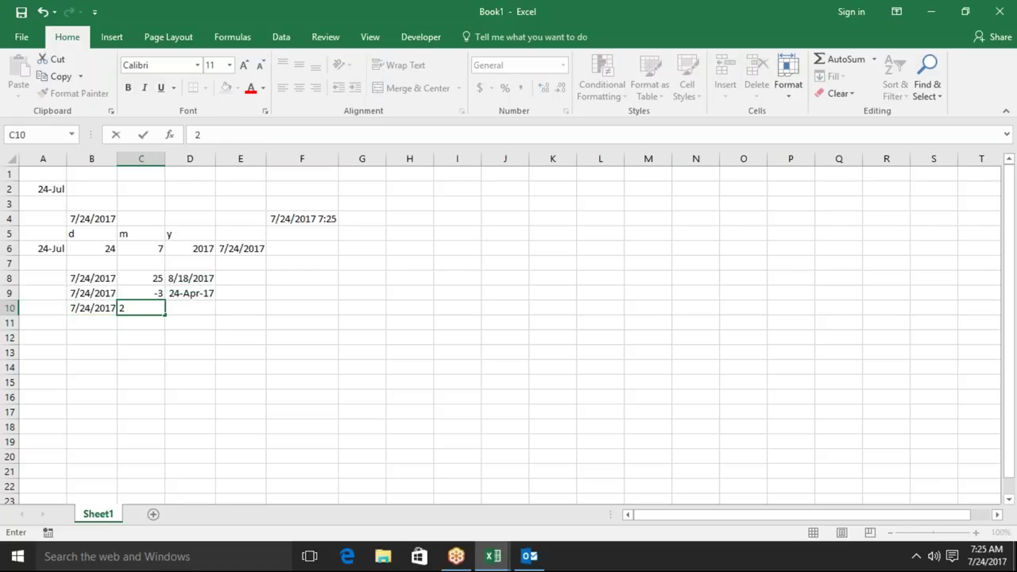
{"action": "key", "text": "Right"}
{"action": "type", "text": "5"}
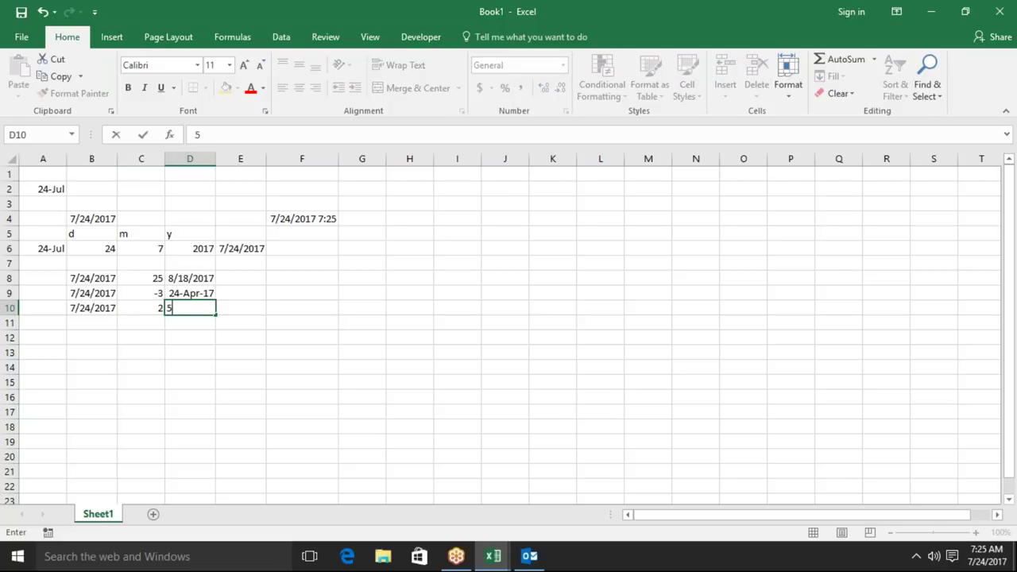
{"action": "key", "text": "Right"}
{"action": "type", "text": "22"}
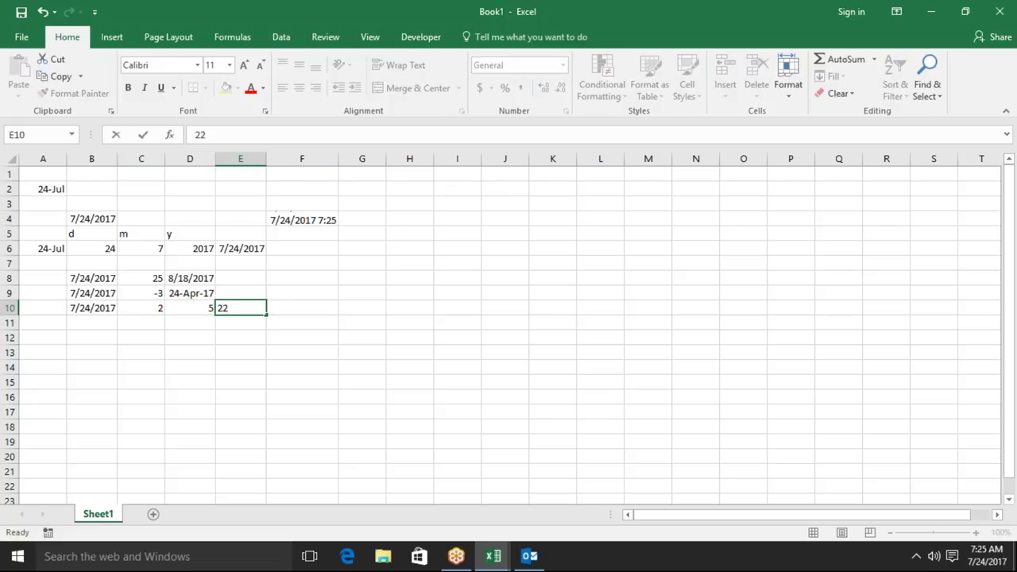
{"action": "key", "text": "Right"}
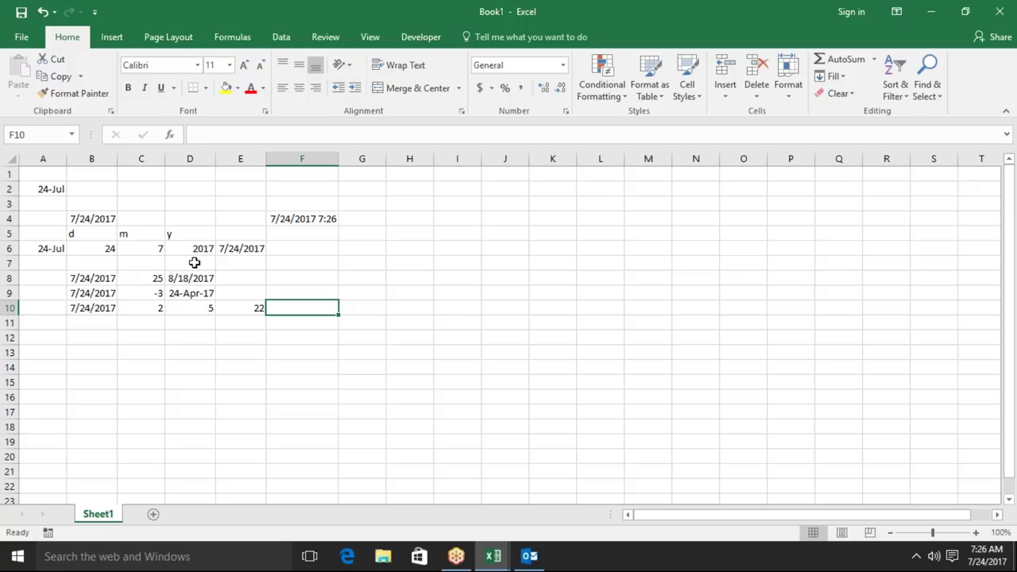
Start F10's DATE formula with YEAR(B10)+2 and a MONTH(B10) argument.
{"action": "type", "text": "="}
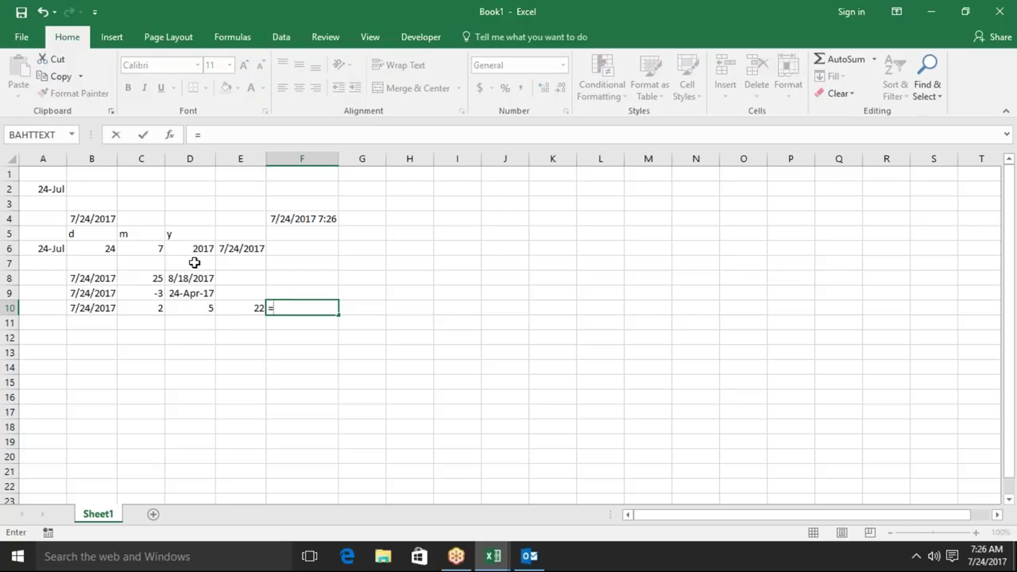
{"action": "type", "text": "dat"}
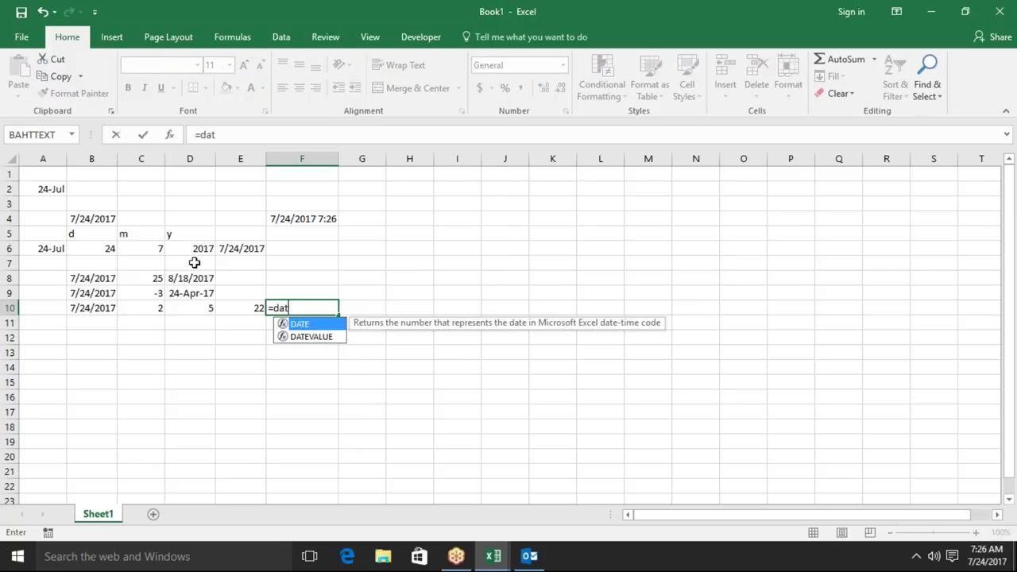
{"action": "key", "text": "Tab"}
{"action": "type", "text": "ye"}
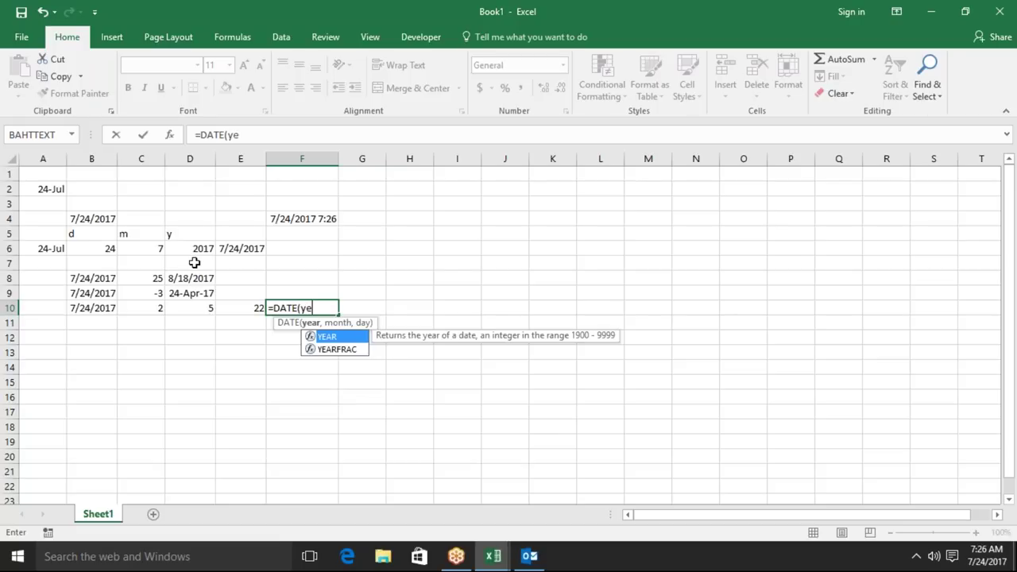
{"action": "key", "text": "Tab"}
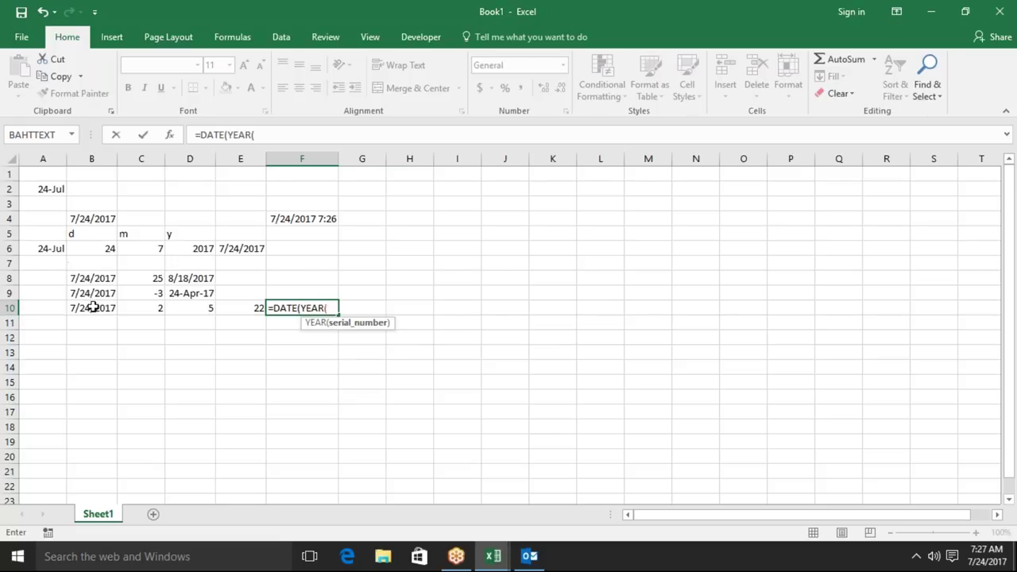
{"action": "left_click", "coordinate": [91, 307]}
{"action": "type", "text": ")"}
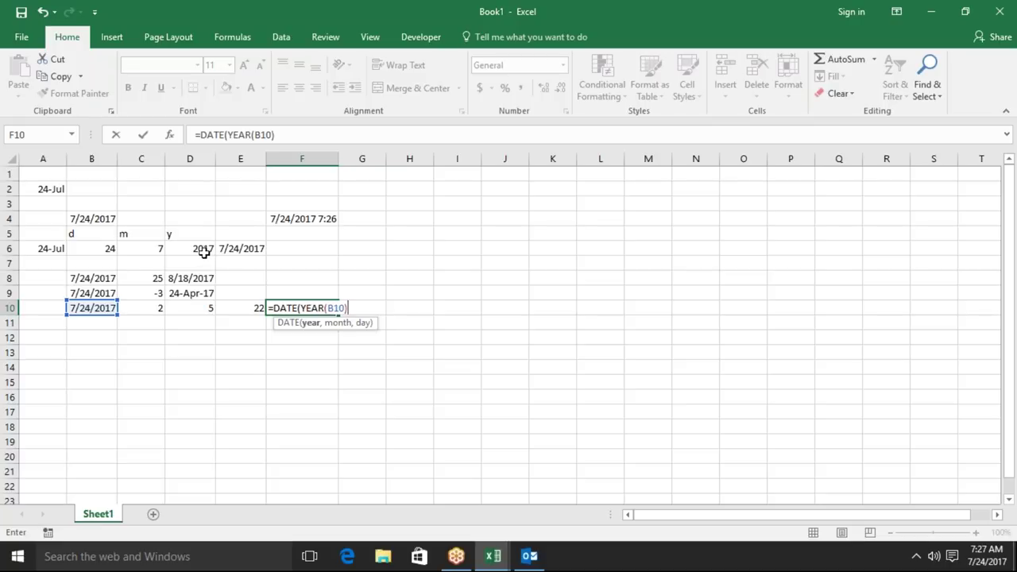
{"action": "type", "text": "+2,"}
{"action": "type", "text": "mon"}
{"action": "key", "text": "Tab"}
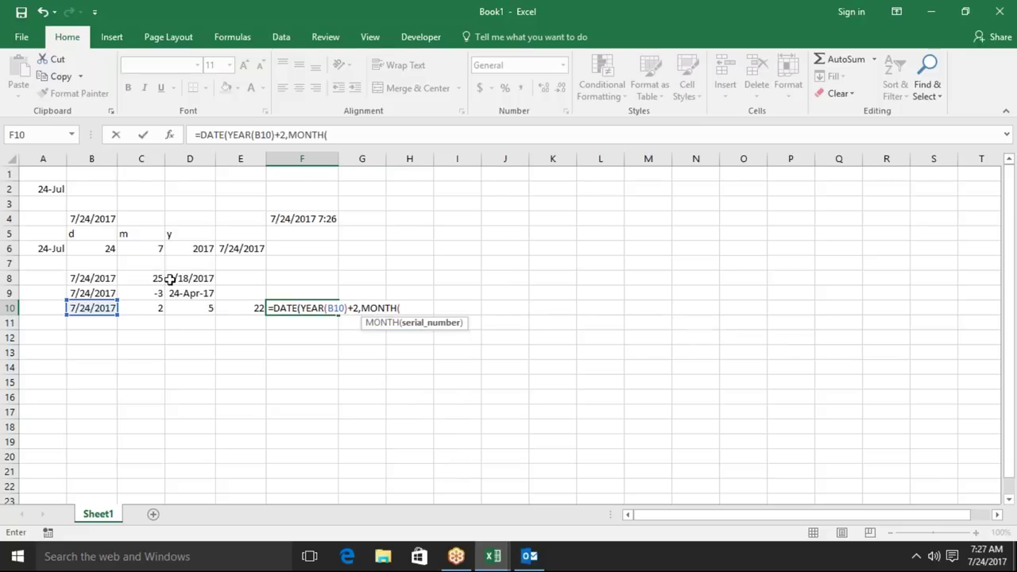
{"action": "left_click", "coordinate": [88, 308]}
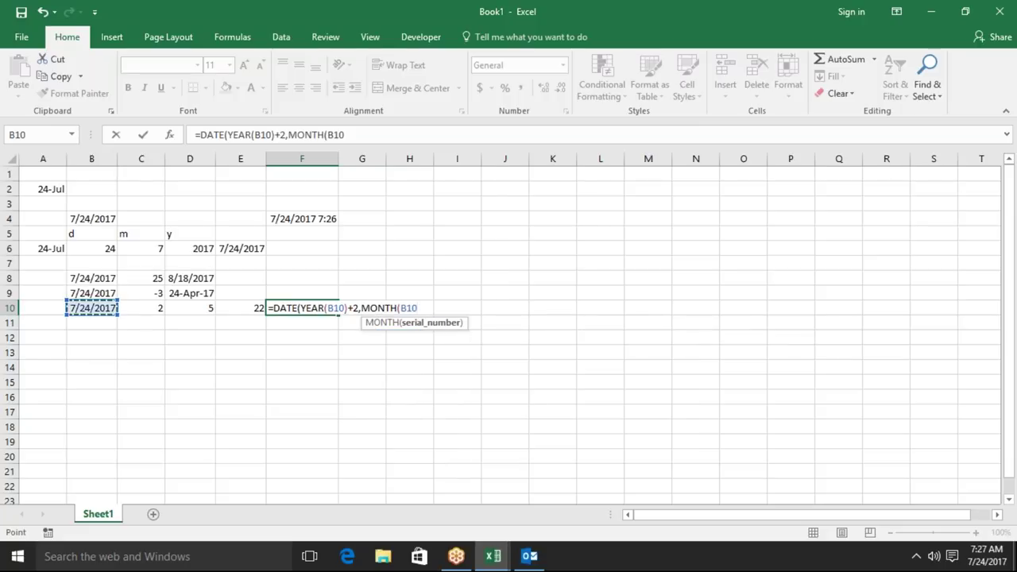
Finish it with +5 months and DAY(B10)+22, so F10 shows 1/15/2020.
{"action": "type", "text": ")+"}
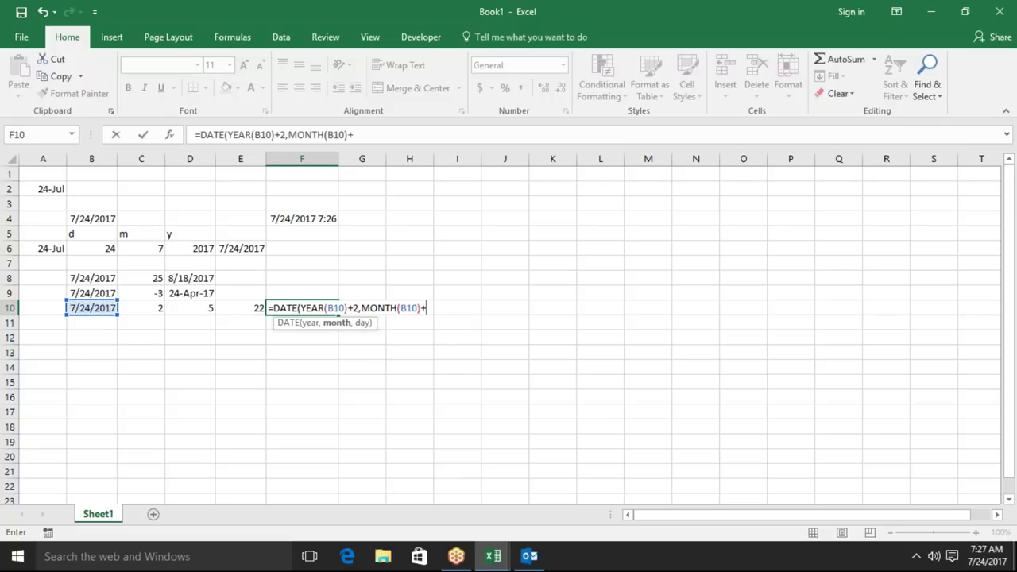
{"action": "type", "text": "5"}
{"action": "type", "text": ","}
{"action": "type", "text": "da"}
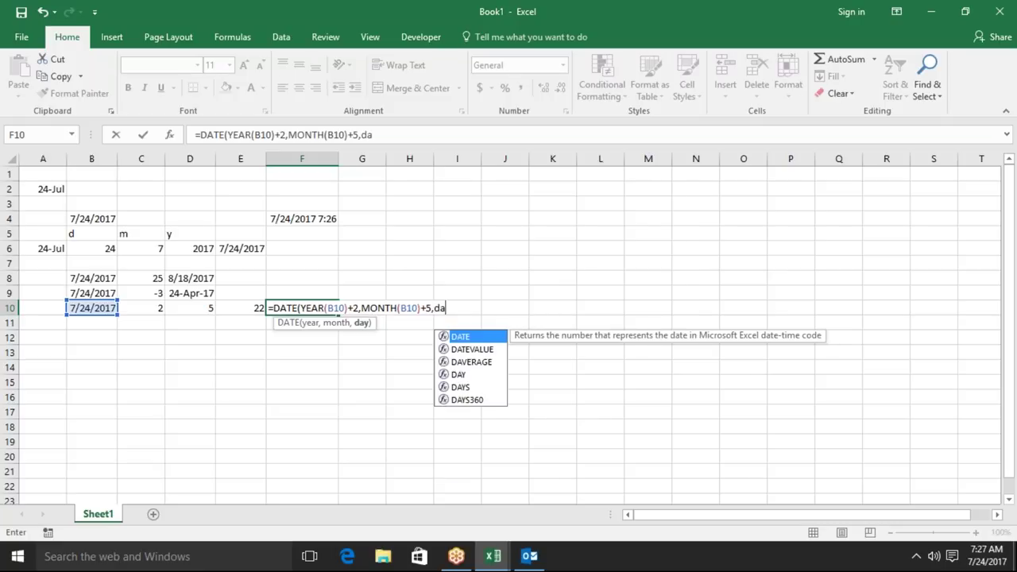
{"action": "key", "text": "Tab"}
{"action": "key", "text": "BackSpace"}
{"action": "key", "text": "BackSpace"}
{"action": "key", "text": "BackSpace"}
{"action": "key", "text": "BackSpace"}
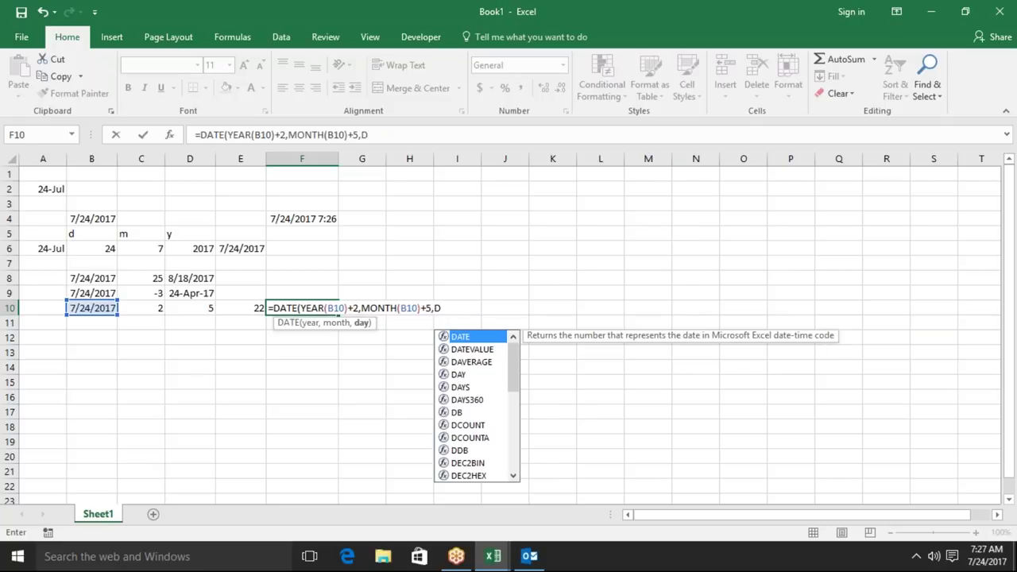
{"action": "type", "text": "ay"}
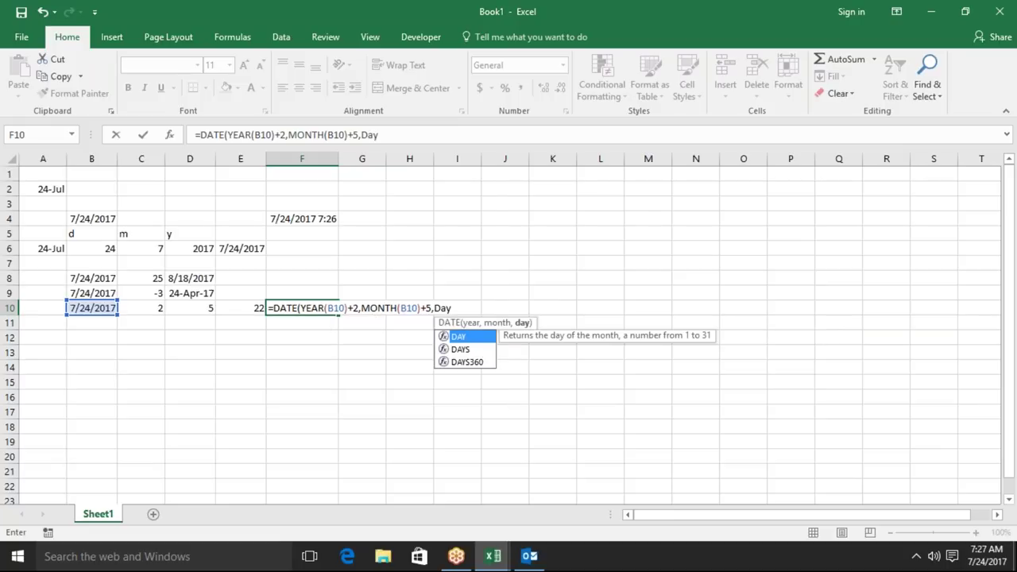
{"action": "key", "text": "Tab"}
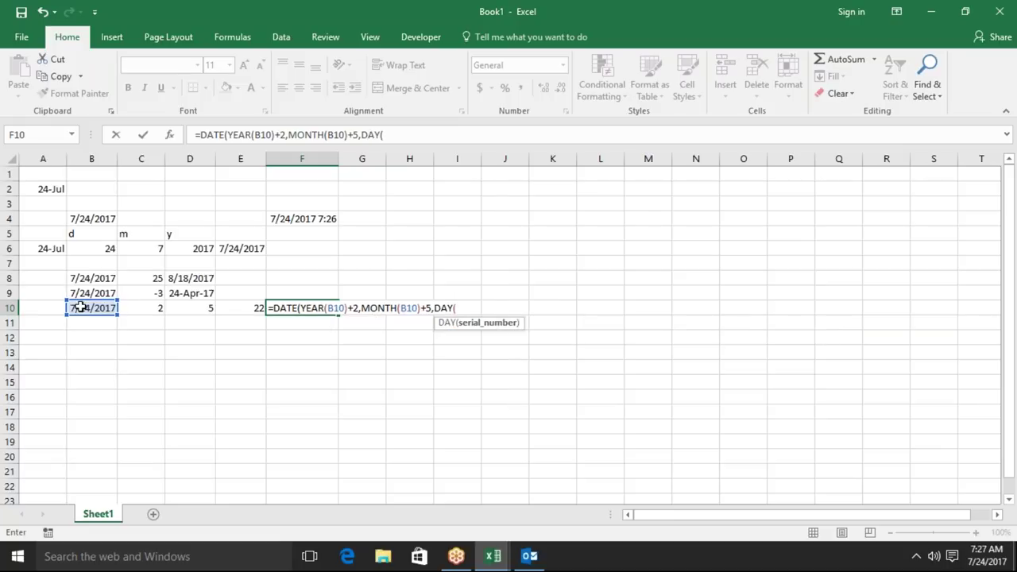
{"action": "left_click", "coordinate": [80, 307]}
{"action": "type", "text": ")+"}
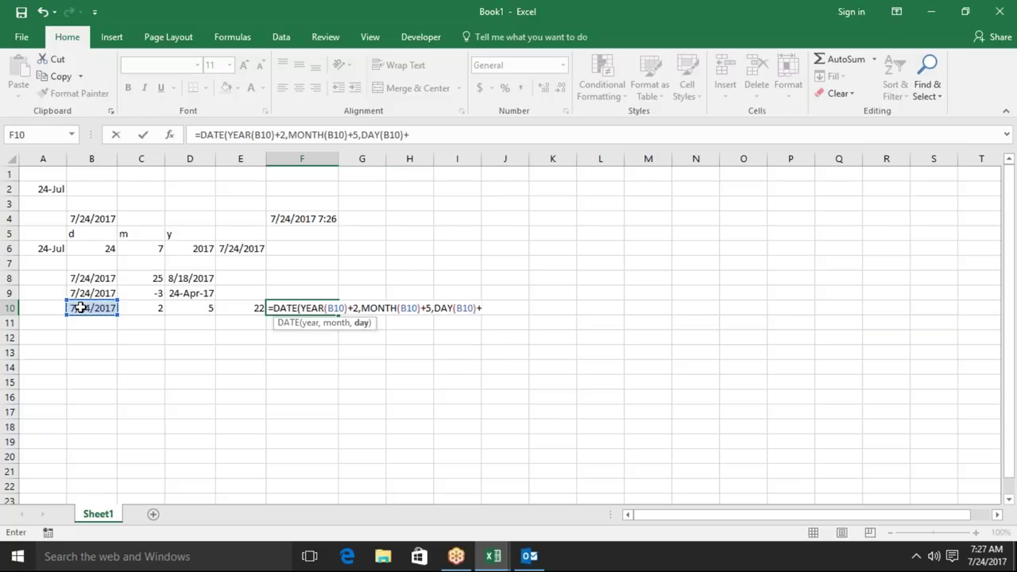
{"action": "type", "text": "22)"}
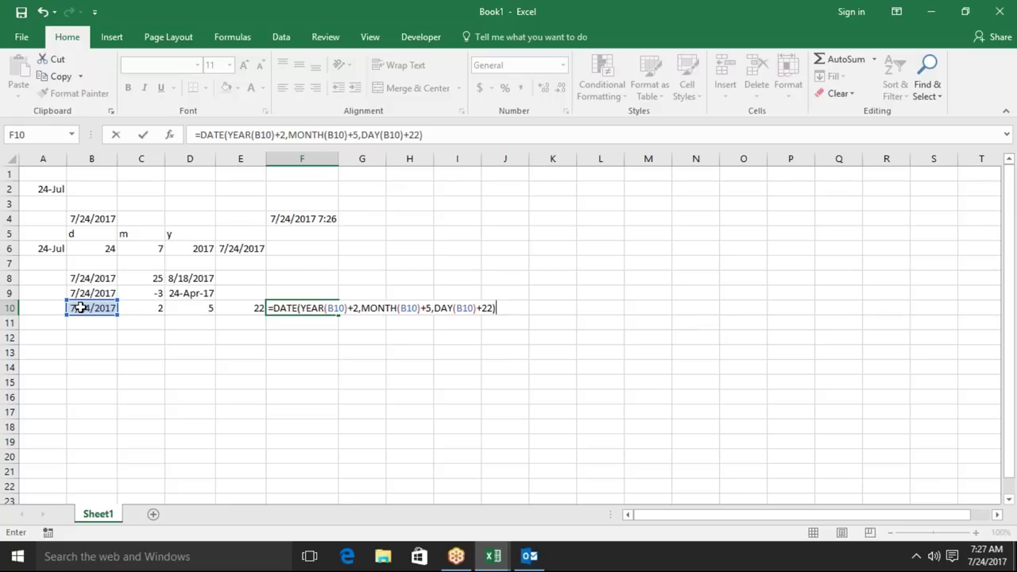
{"action": "key", "text": "Return"}
{"action": "key", "text": "Up"}
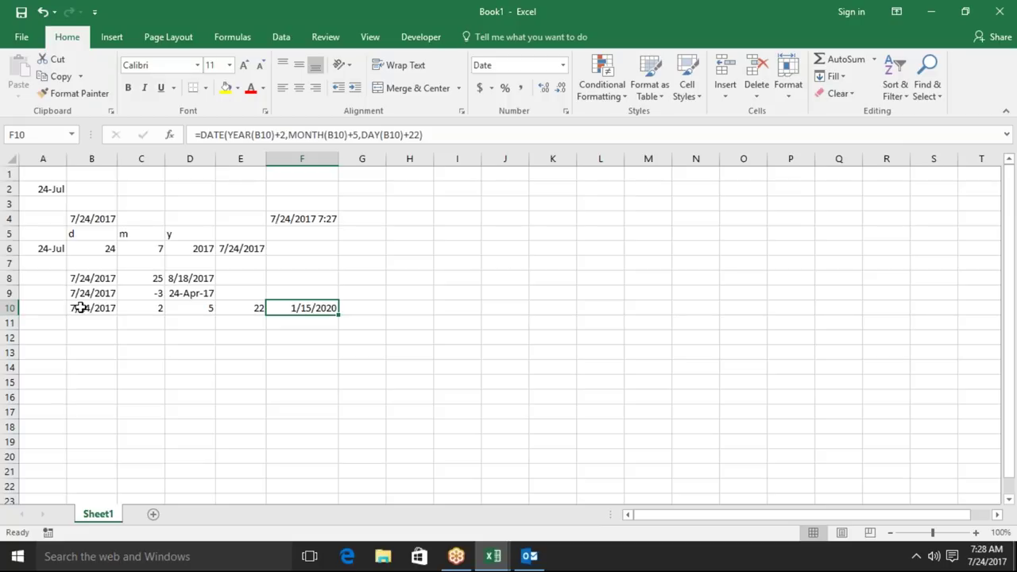
Inspect the formulas in F10 and D8 without changing them.
{"action": "double_click", "coordinate": [302, 308]}
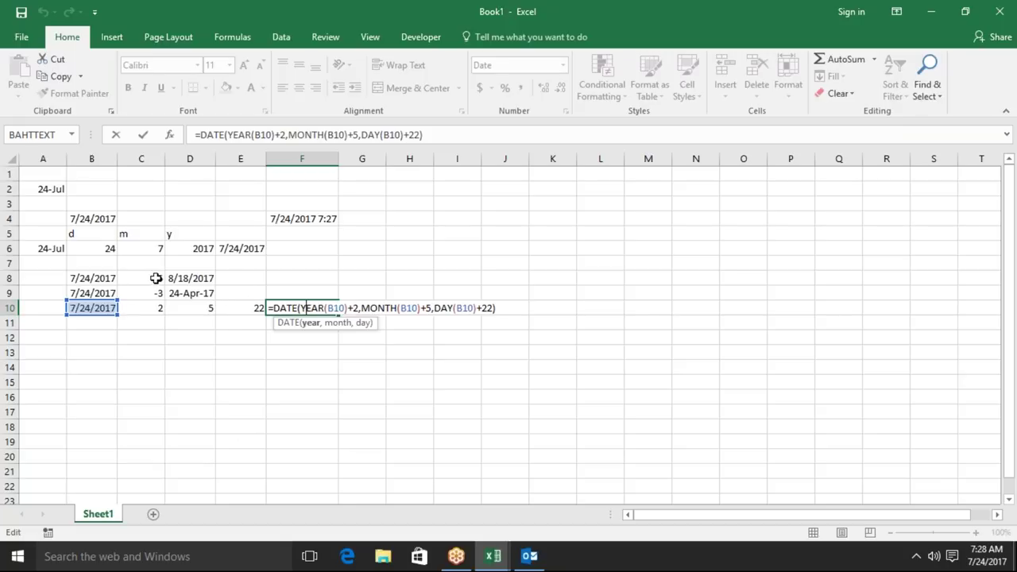
{"action": "double_click", "coordinate": [183, 278]}
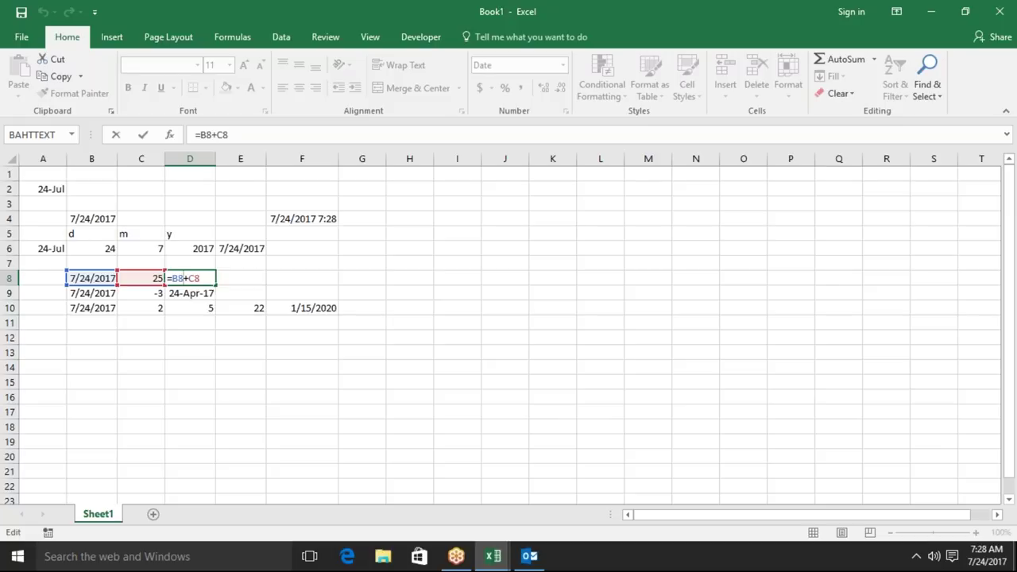
{"action": "key", "text": "Return"}
{"action": "key", "text": "Up"}
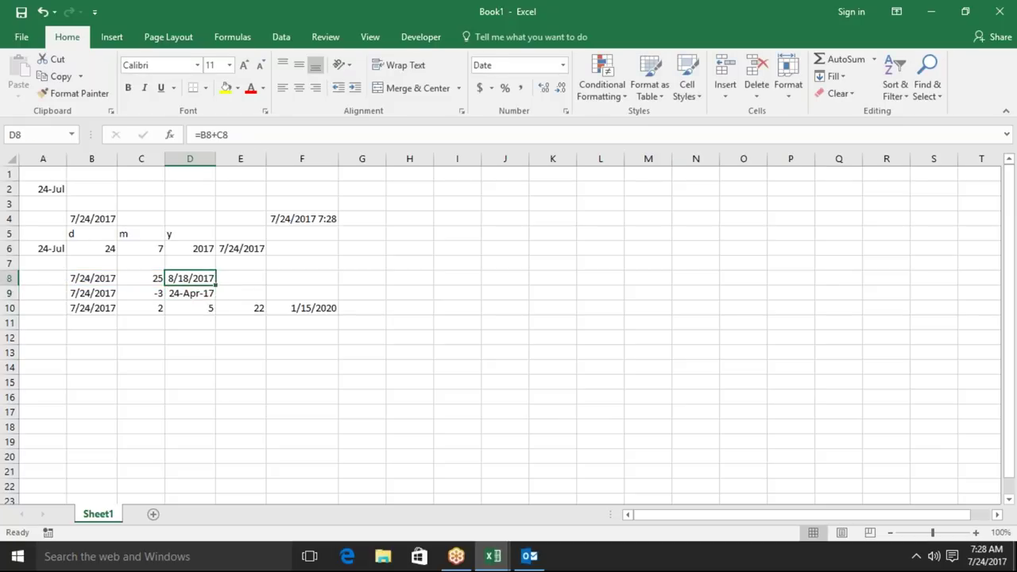
Apply General format to B8 so it shows the serial number 42940.
{"action": "key", "text": "Left"}
{"action": "key", "text": "Left"}
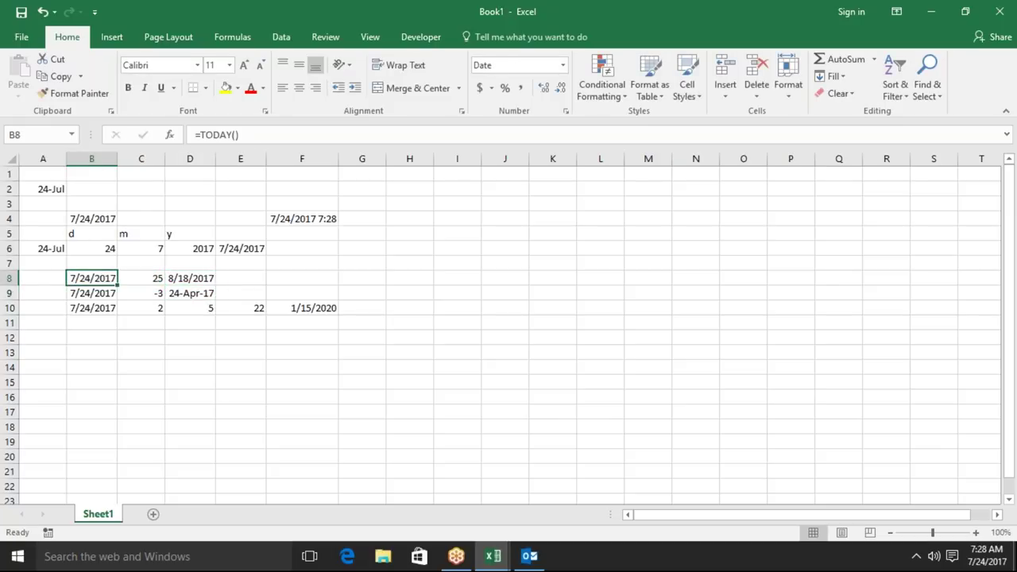
{"action": "key", "text": "ctrl+shift+asciitilde"}
{"action": "key", "text": "Right"}
{"action": "key", "text": "Right"}
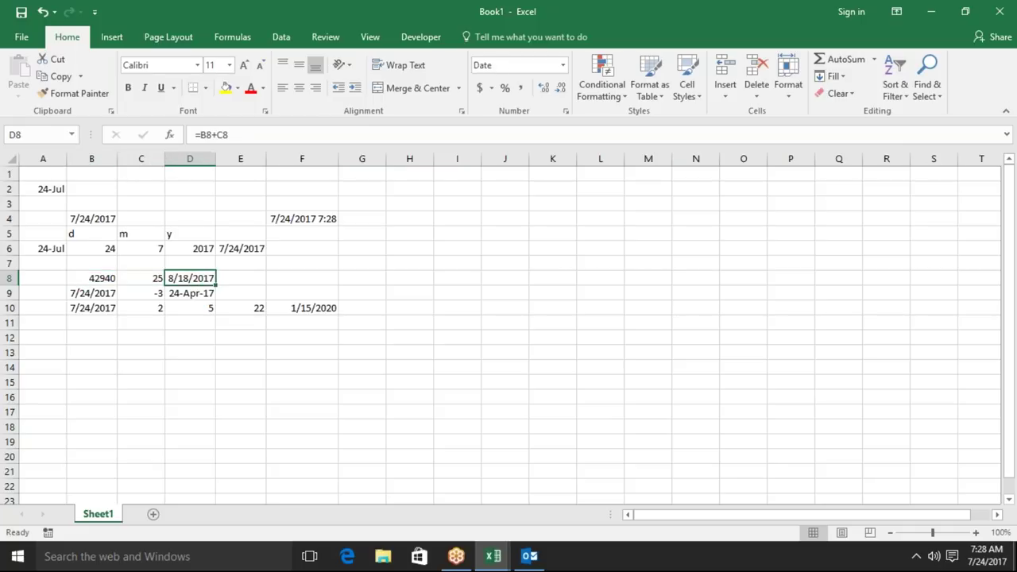
Apply General format to D8 so it shows 42965, then move to B13.
{"action": "key", "text": "ctrl+shift+asciitilde"}
{"action": "key", "text": "Down"}
{"action": "key", "text": "Down"}
{"action": "key", "text": "Down"}
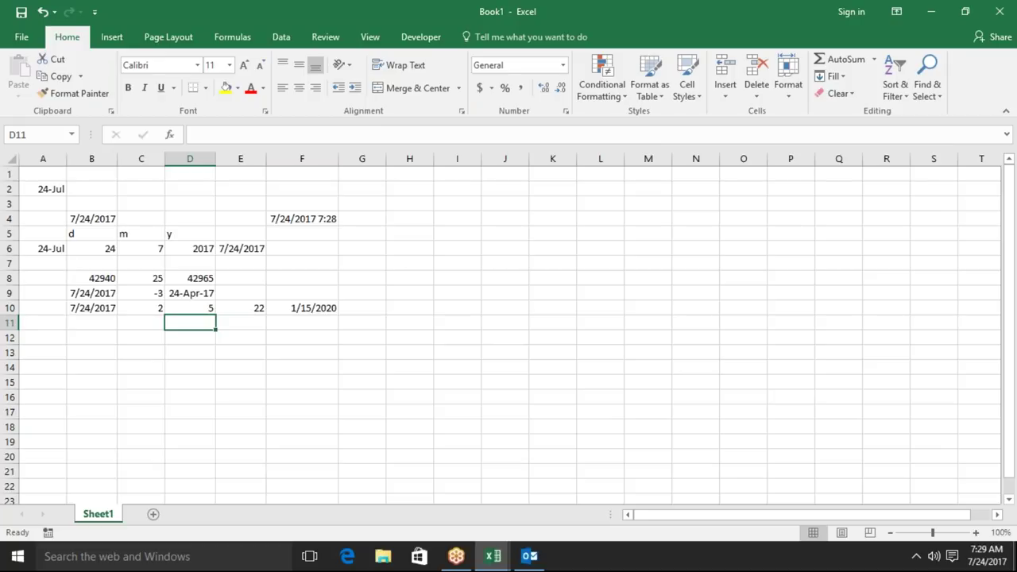
{"action": "key", "text": "Up"}
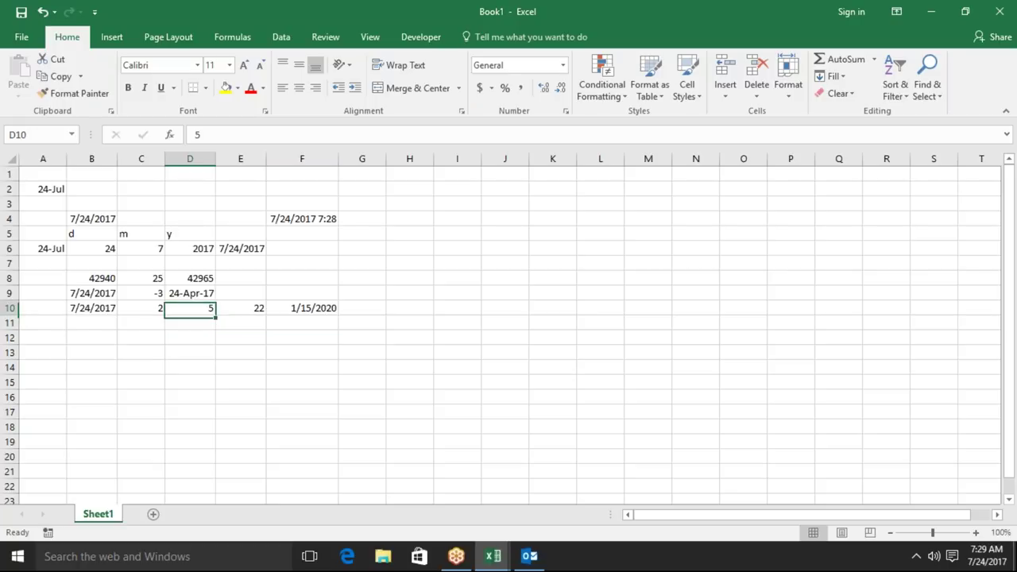
{"action": "key", "text": "Up"}
{"action": "key", "text": "Left"}
{"action": "key", "text": "Up"}
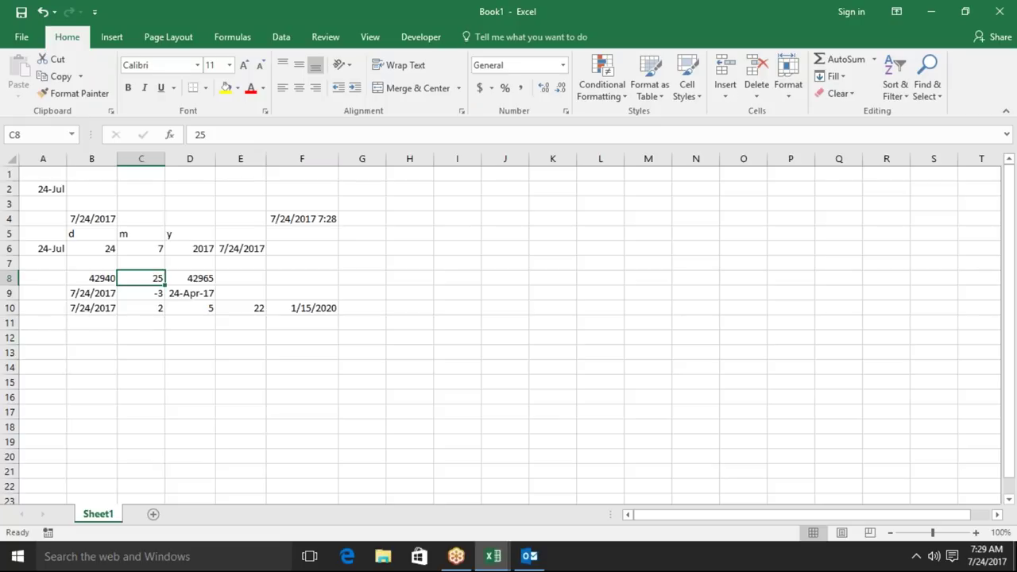
{"action": "key", "text": "Down"}
{"action": "key", "text": "Down"}
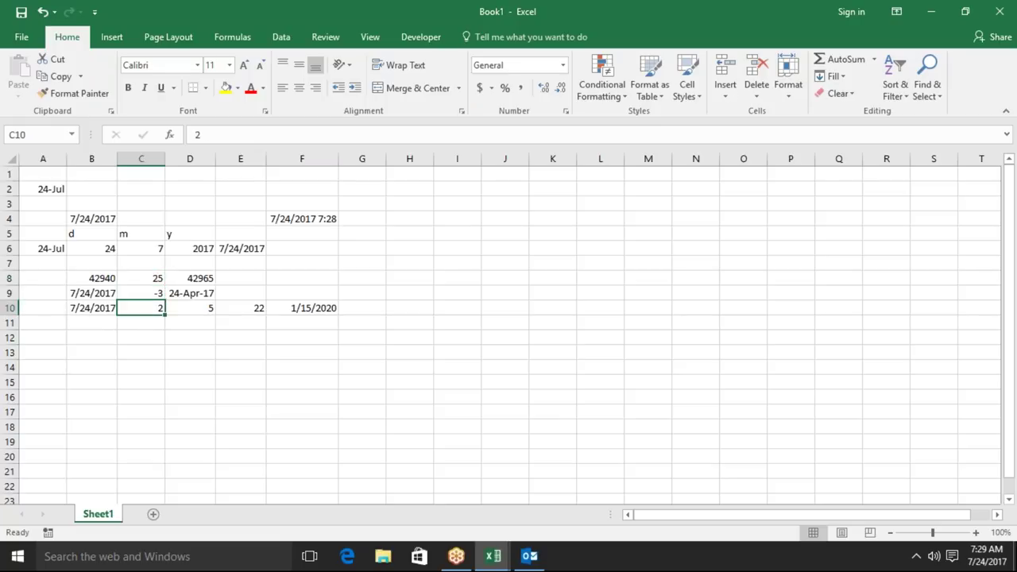
{"action": "key", "text": "Right"}
{"action": "key", "text": "Right"}
{"action": "key", "text": "Right"}
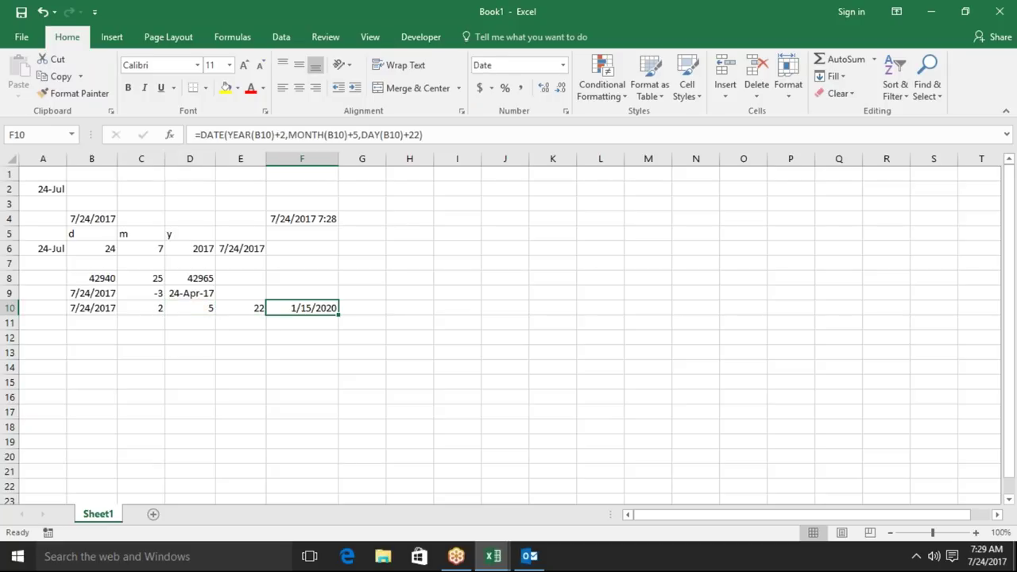
{"action": "key", "text": "Down"}
{"action": "key", "text": "Down"}
{"action": "key", "text": "Down"}
{"action": "key", "text": "Left"}
{"action": "key", "text": "Left"}
{"action": "key", "text": "Left"}
{"action": "key", "text": "Left"}
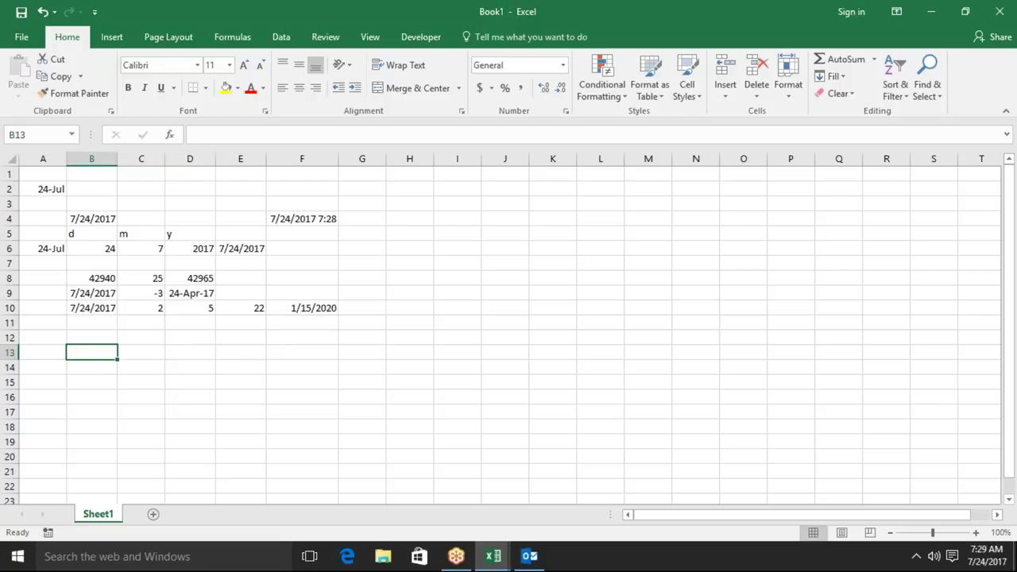
Enter 1/1 in B13 and today's date in C13.
{"action": "type", "text": "1/1"}
{"action": "key", "text": "Tab"}
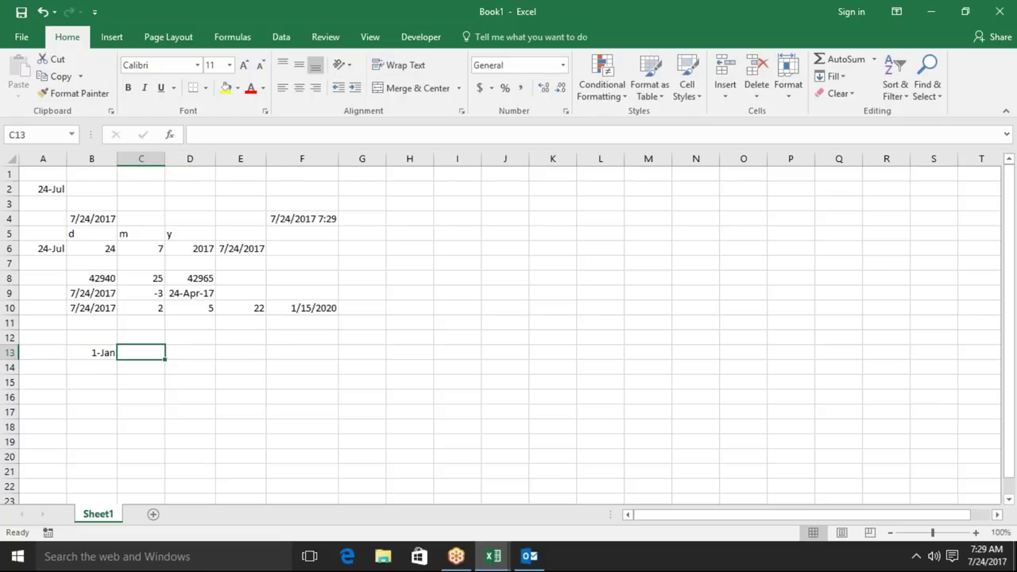
{"action": "key", "text": "ctrl+semicolon"}
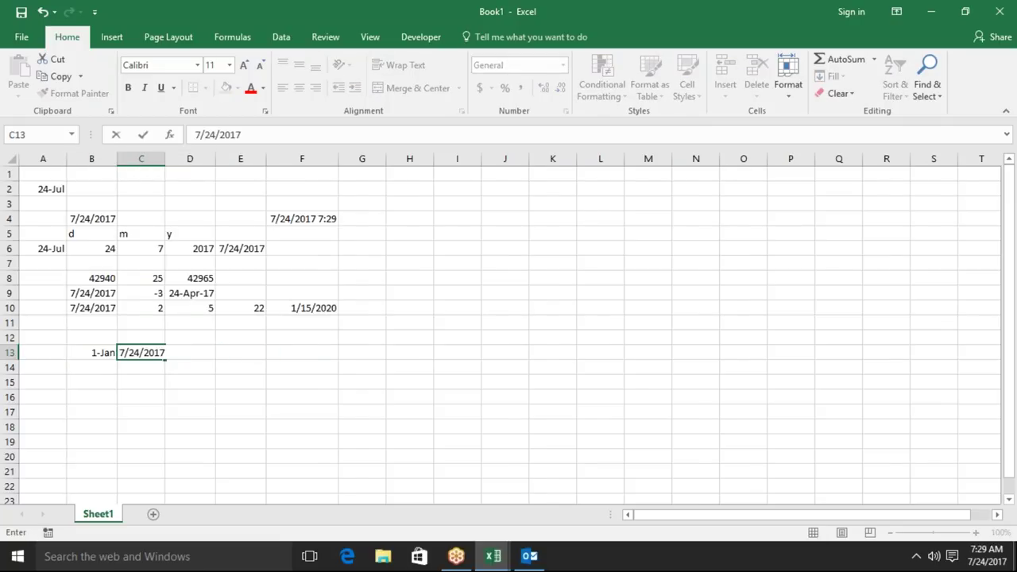
{"action": "key", "text": "Return"}
{"action": "key", "text": "Up"}
{"action": "key", "text": "Left"}
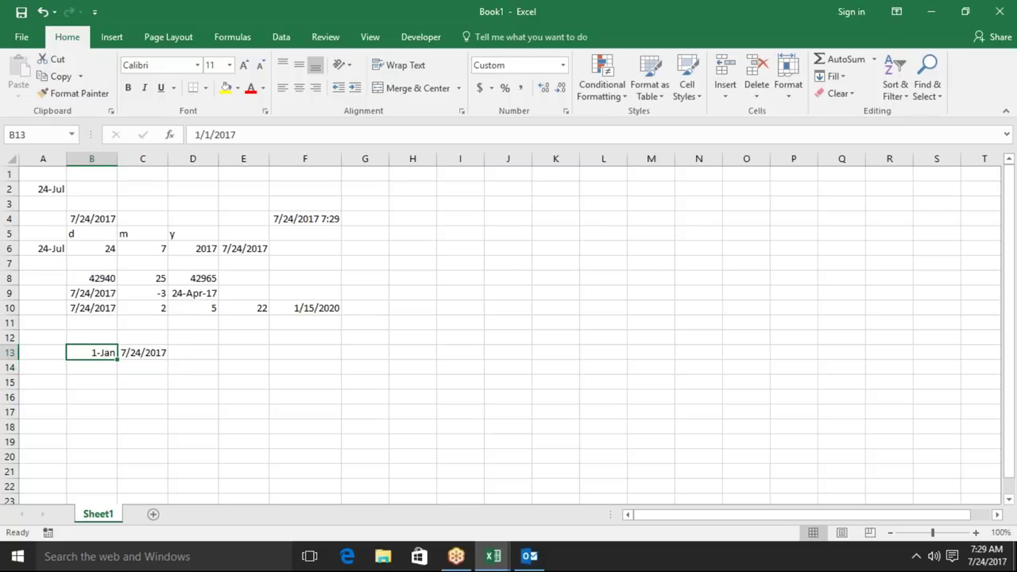
{"action": "left_click", "coordinate": [143, 352]}
Enter =C13-B13 in D13 to count the 204 elapsed days.
{"action": "left_click", "coordinate": [192, 352]}
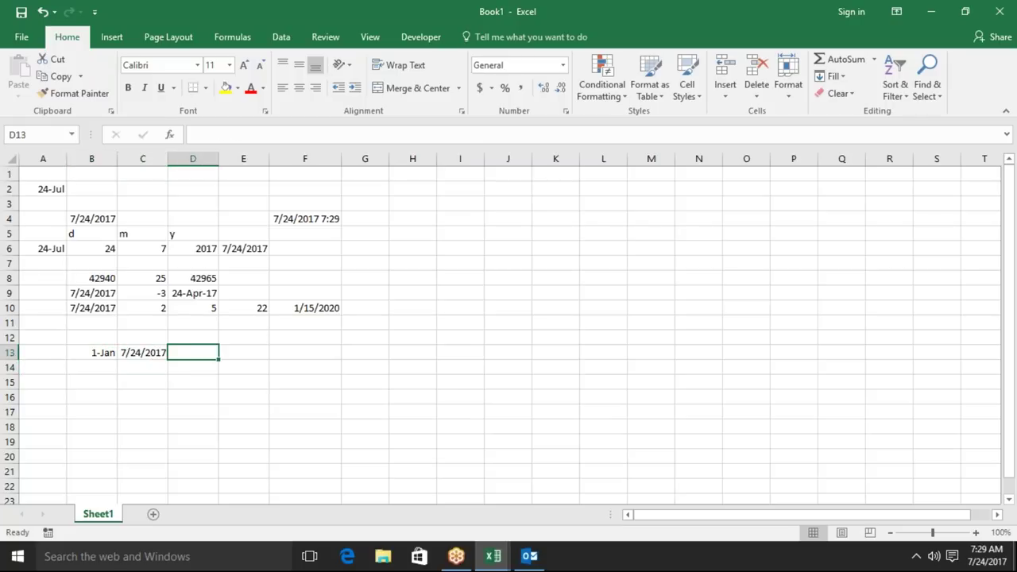
{"action": "type", "text": "="}
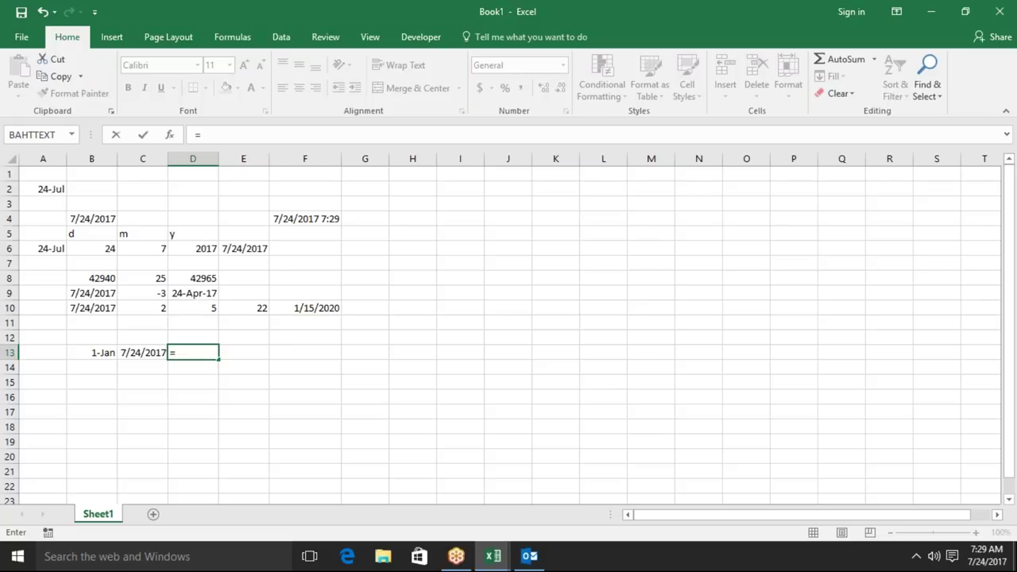
{"action": "left_click", "coordinate": [143, 352]}
{"action": "type", "text": "-"}
{"action": "left_click", "coordinate": [143, 352]}
{"action": "left_click", "coordinate": [92, 352]}
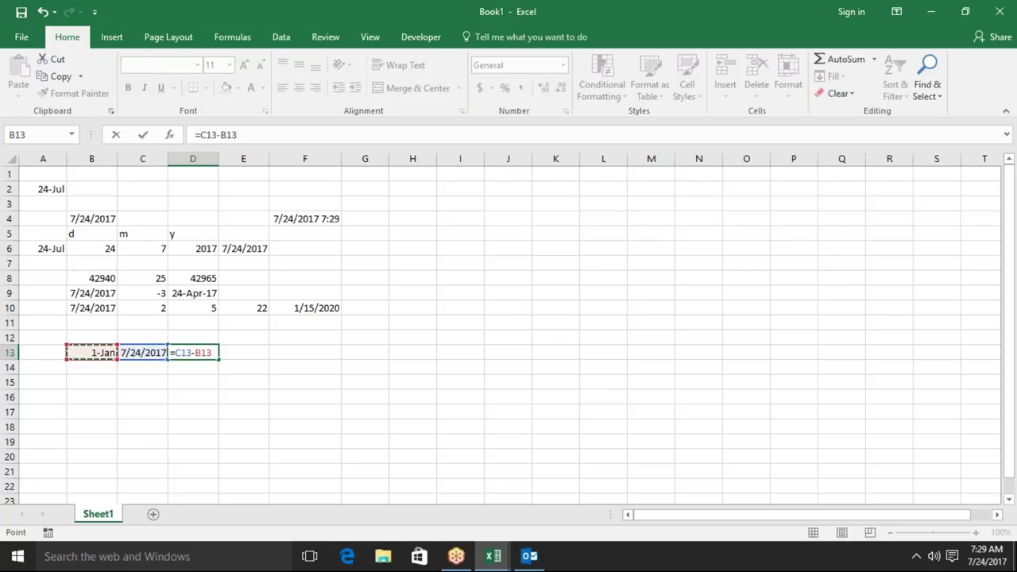
{"action": "key", "text": "ctrl+Return"}
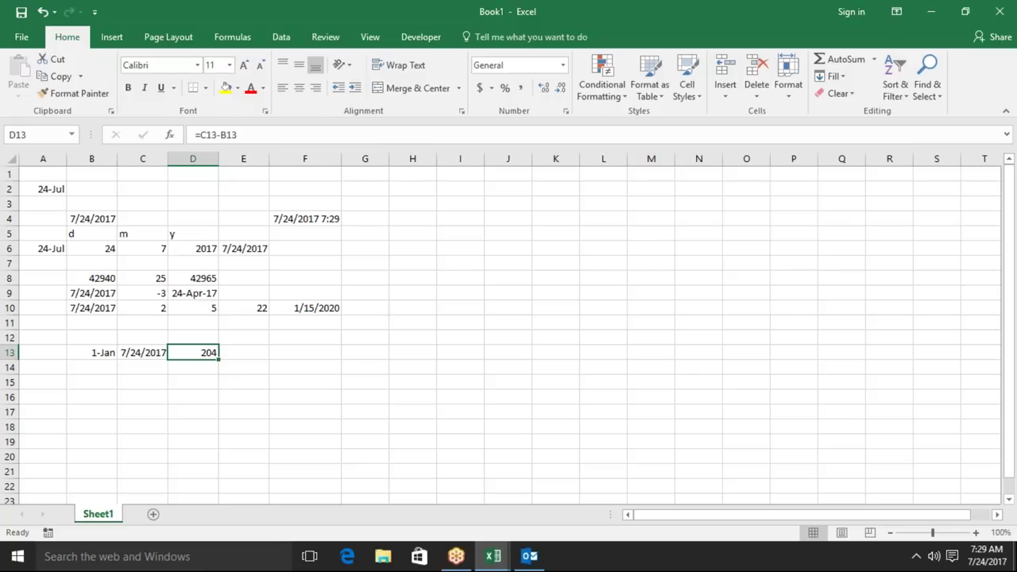
Enter =DAYS(C13,B13) in E13, returning 204 days.
{"action": "left_click", "coordinate": [243, 352]}
{"action": "type", "text": "=days"}
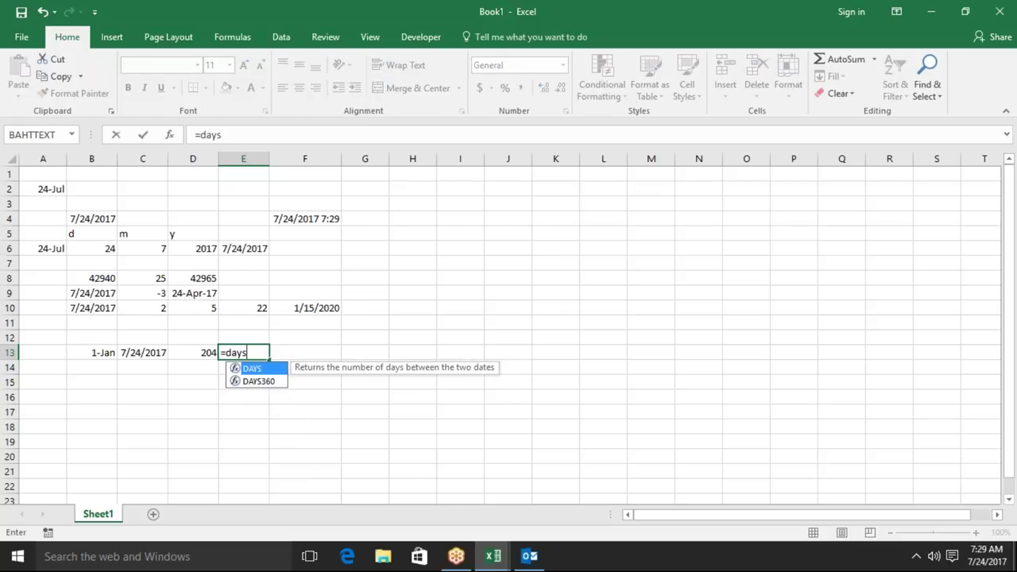
{"action": "key", "text": "Tab"}
{"action": "key", "text": "Left"}
{"action": "key", "text": "Left"}
{"action": "type", "text": ","}
{"action": "key", "text": "Left"}
{"action": "key", "text": "Left"}
{"action": "key", "text": "Left"}
{"action": "key", "text": "Return"}
{"action": "key", "text": "Up"}
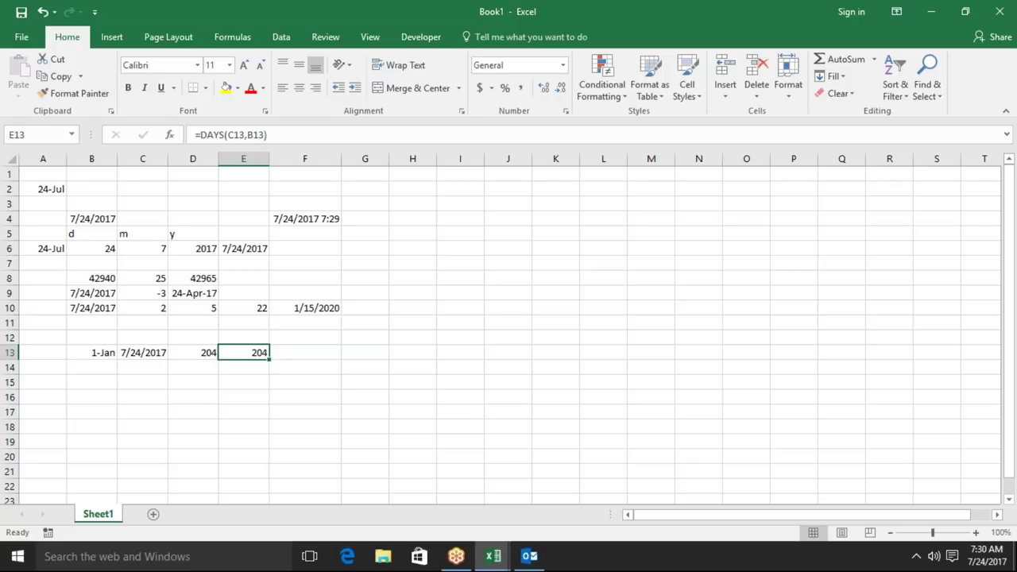
{"action": "key", "text": "Down"}
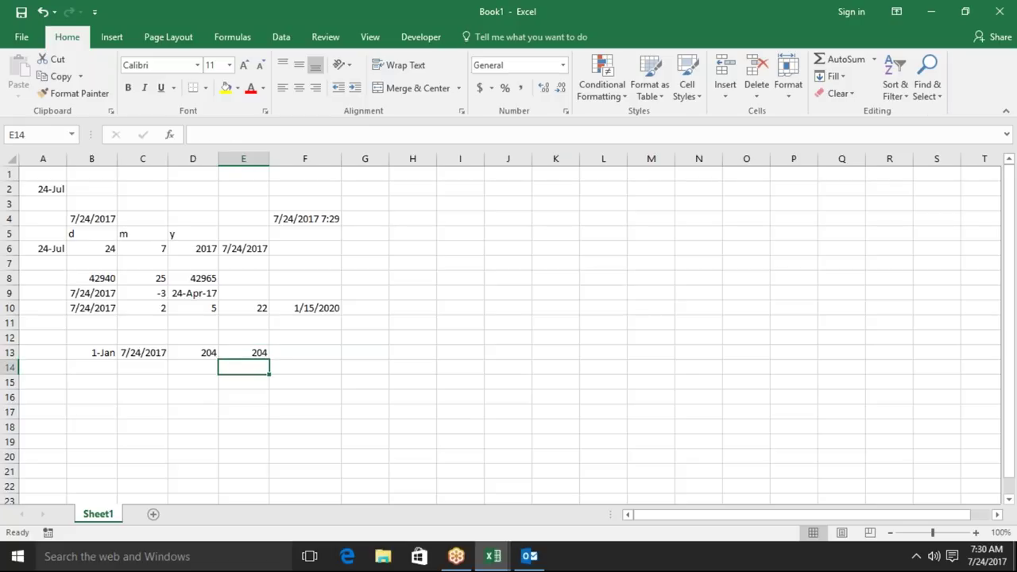
{"action": "key", "text": "Left"}
{"action": "key", "text": "Left"}
{"action": "key", "text": "Left"}
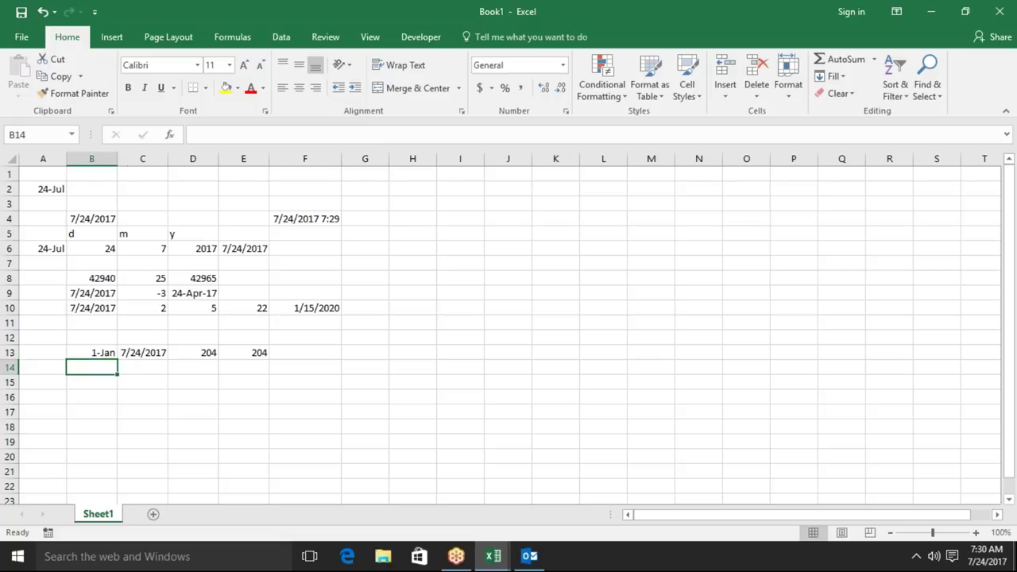
Copy the B13:C13 dates down into row 14.
{"action": "key", "text": "shift+Right"}
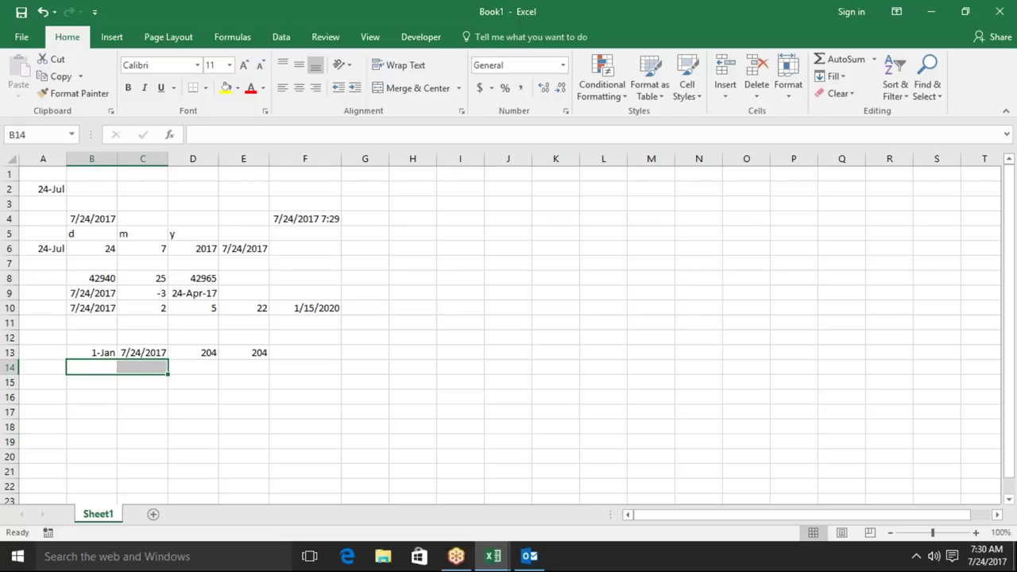
{"action": "key", "text": "ctrl+d"}
{"action": "key", "text": "Right"}
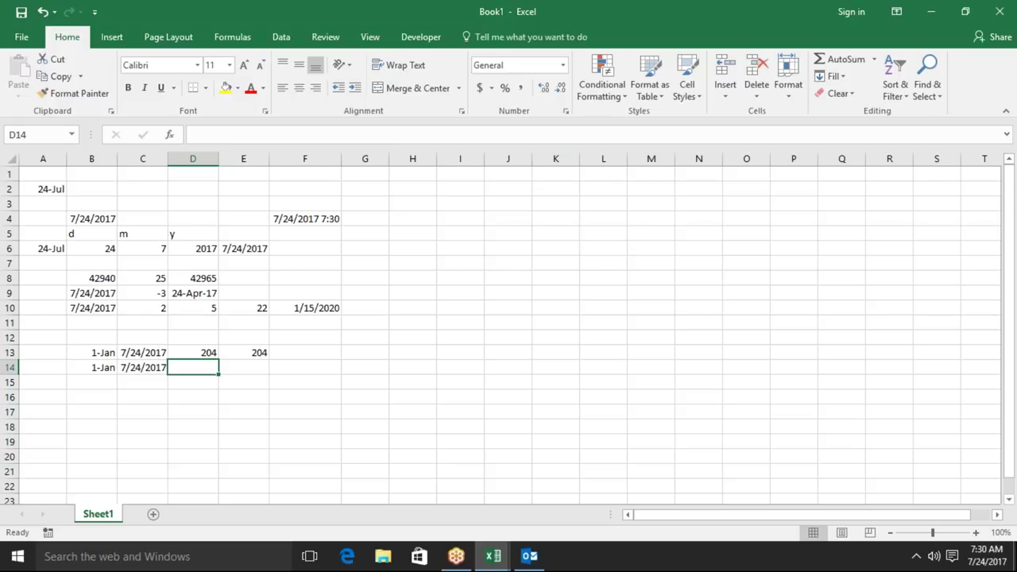
Enter =NETWORKDAYS(B14,C14,H2:H18) in D14, returning 146 working days.
{"action": "type", "text": "="}
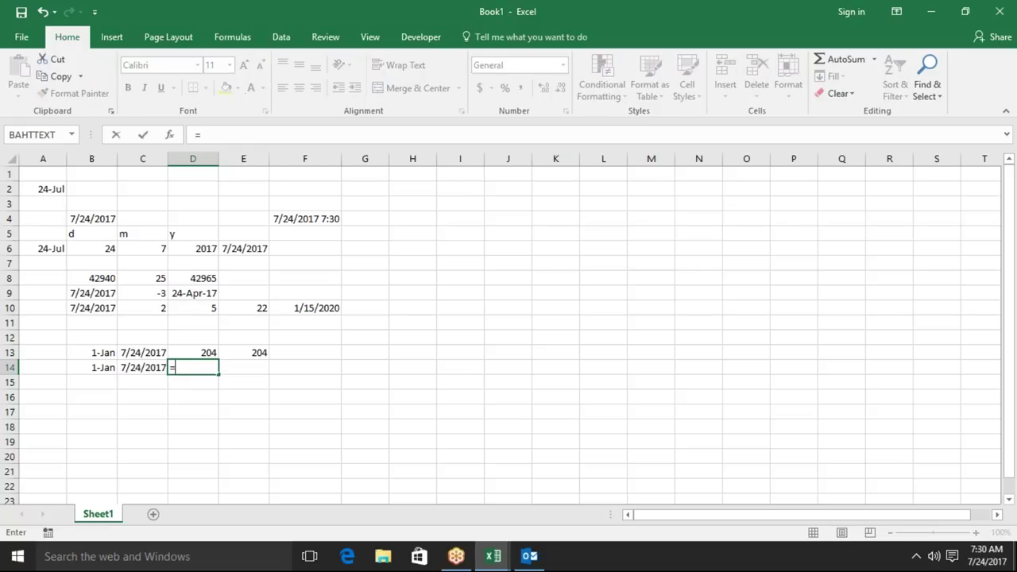
{"action": "type", "text": "net"}
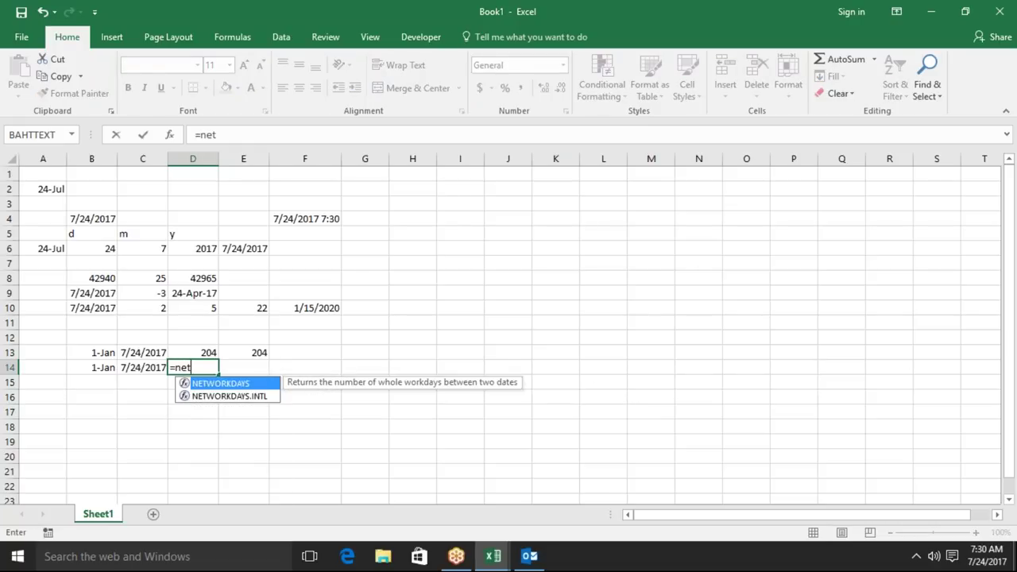
{"action": "key", "text": "Tab"}
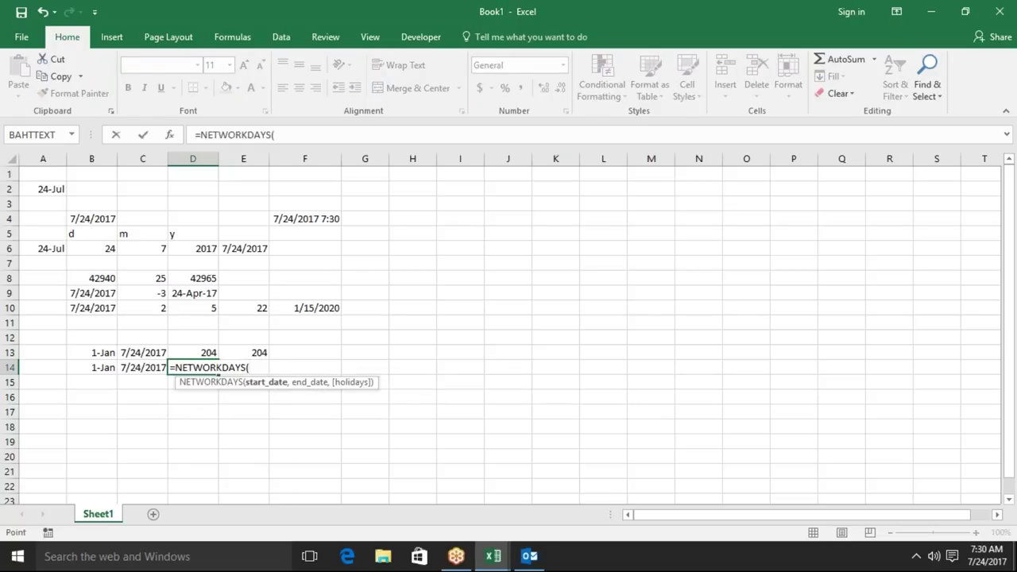
{"action": "key", "text": "Left"}
{"action": "key", "text": "Left"}
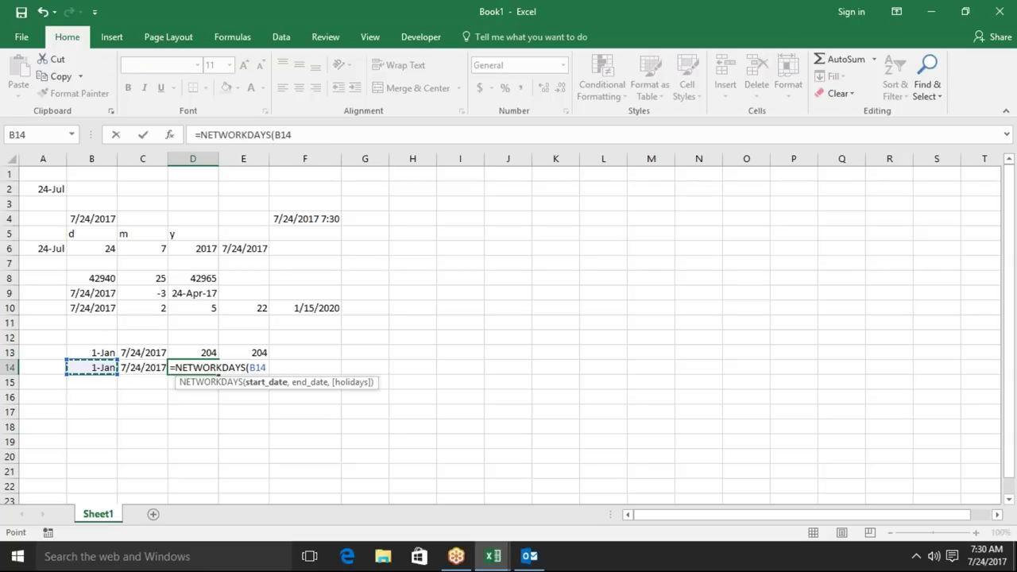
{"action": "type", "text": ","}
{"action": "key", "text": "Left"}
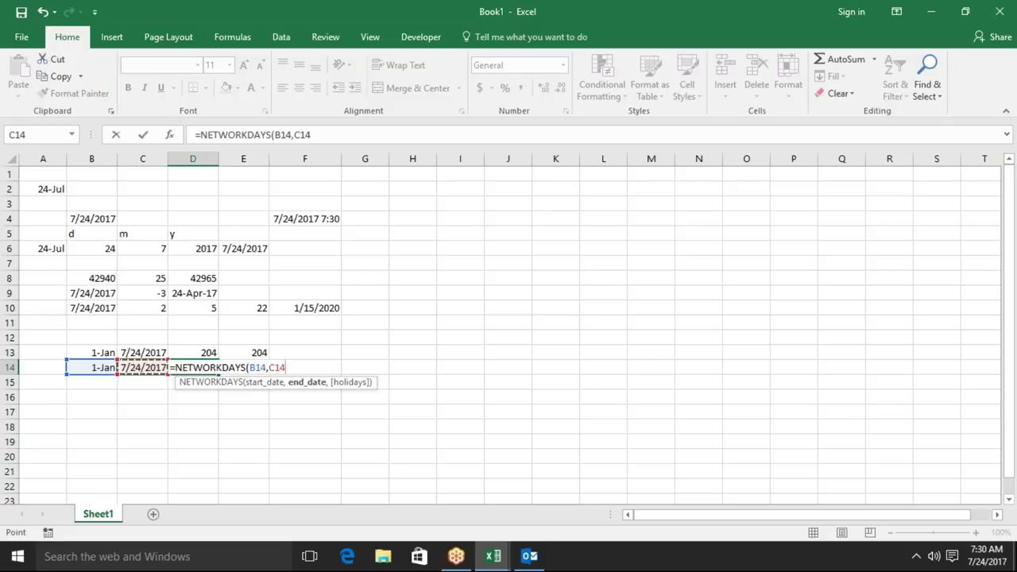
{"action": "type", "text": ","}
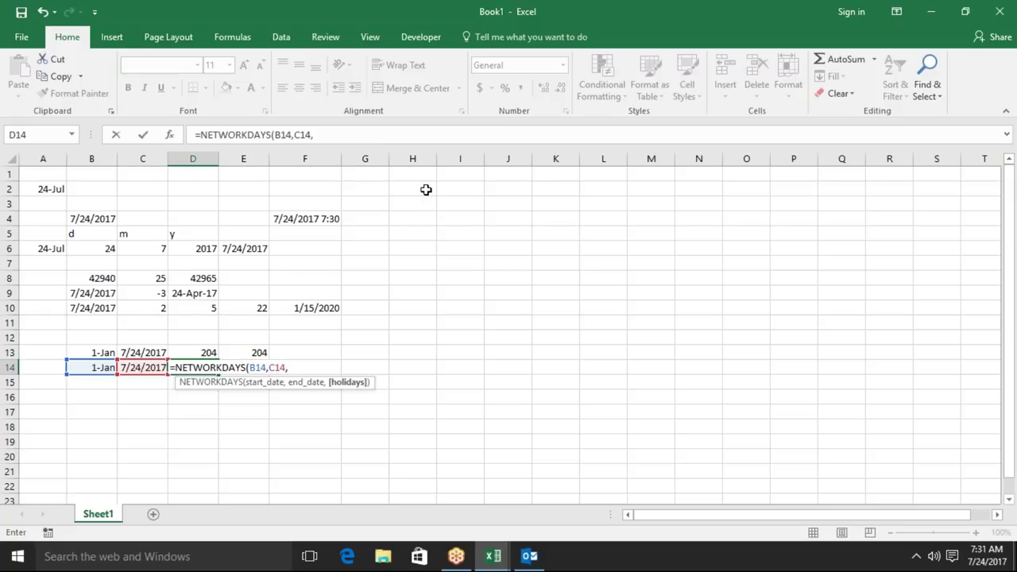
{"action": "left_click_drag", "start_coordinate": [426, 189], "coordinate": [425, 433]}
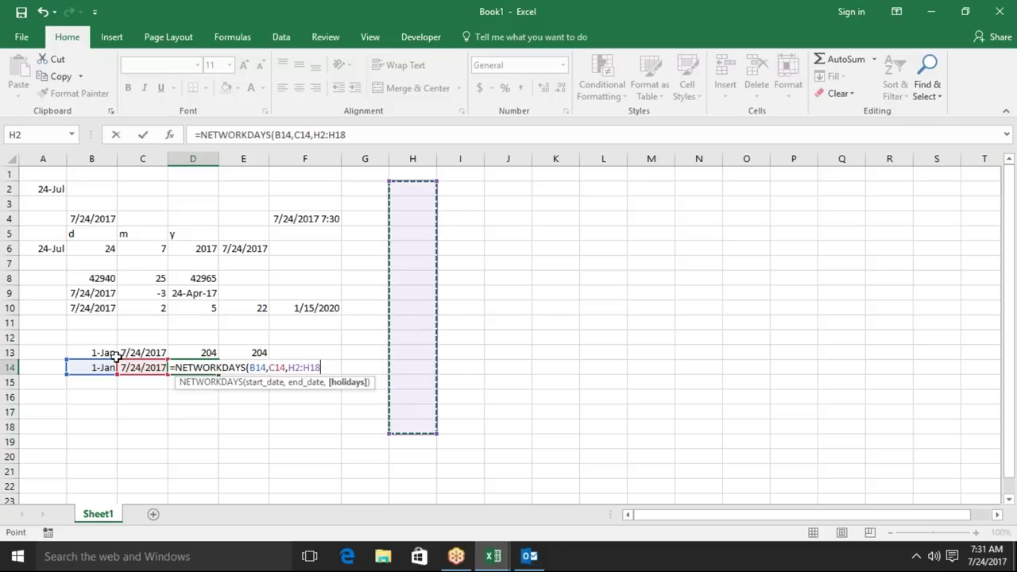
{"action": "key", "text": "Return"}
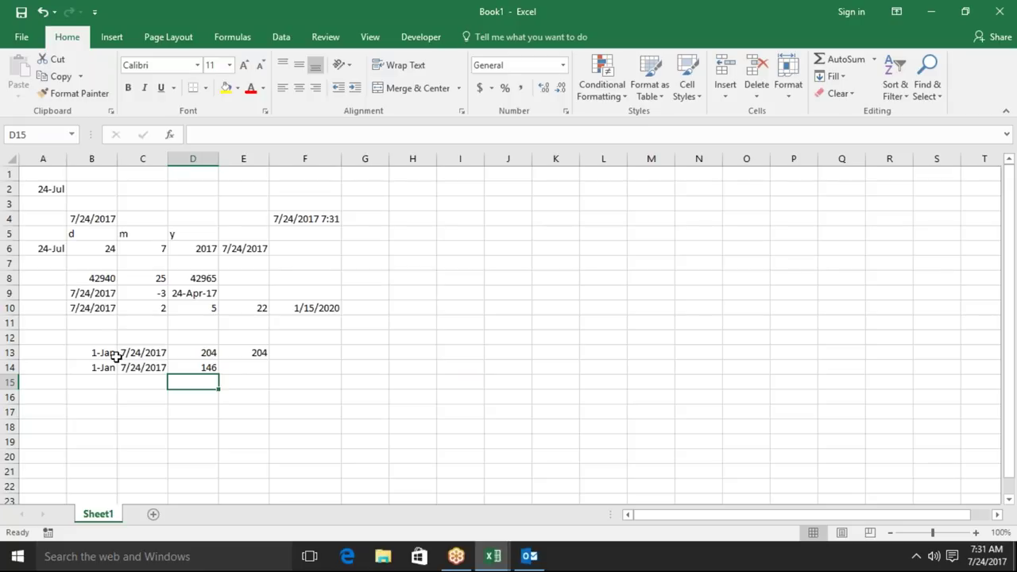
{"action": "key", "text": "Up"}
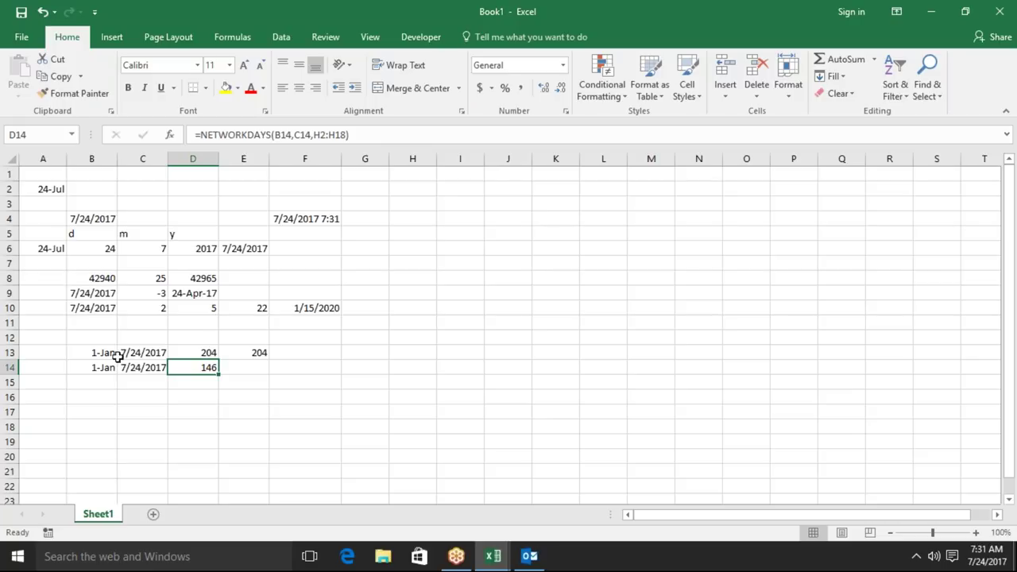
Add 15-Aug as a holiday date in H9.
{"action": "left_click", "coordinate": [401, 298]}
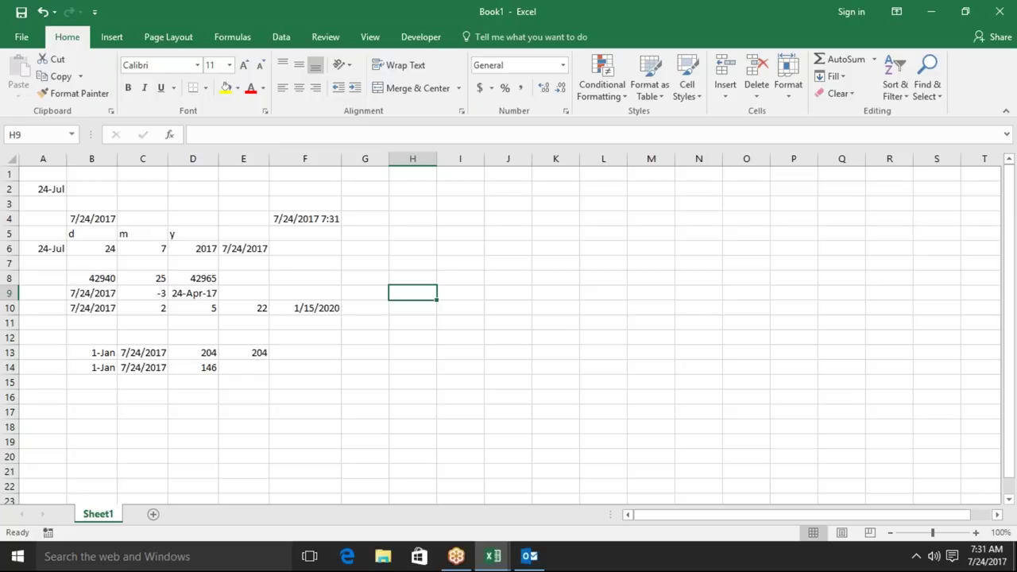
{"action": "type", "text": "8/15"}
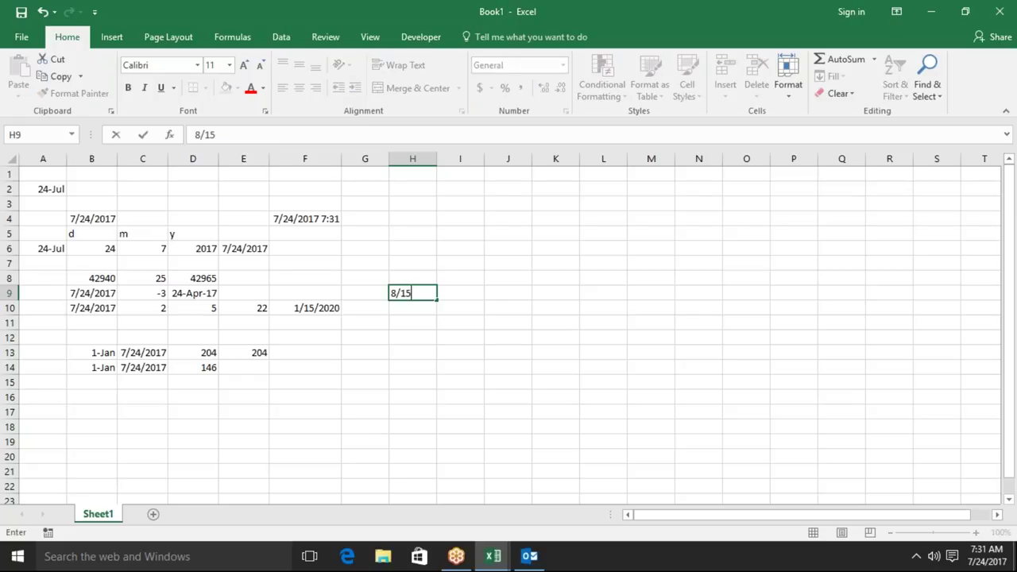
{"action": "key", "text": "Return"}
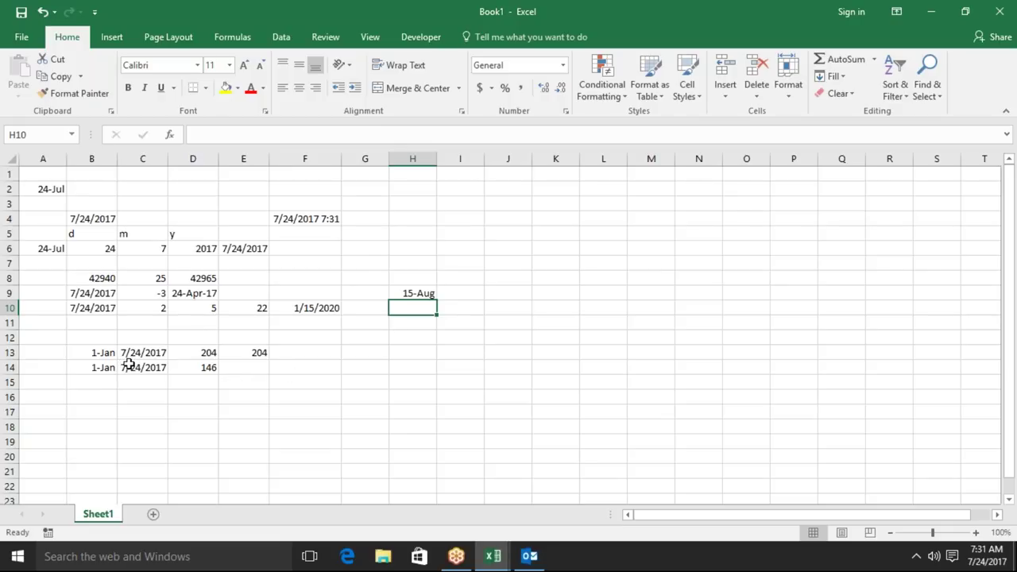
Test today's date as a holiday in H7, then undo it so D14 stays 146.
{"action": "left_click", "coordinate": [404, 269]}
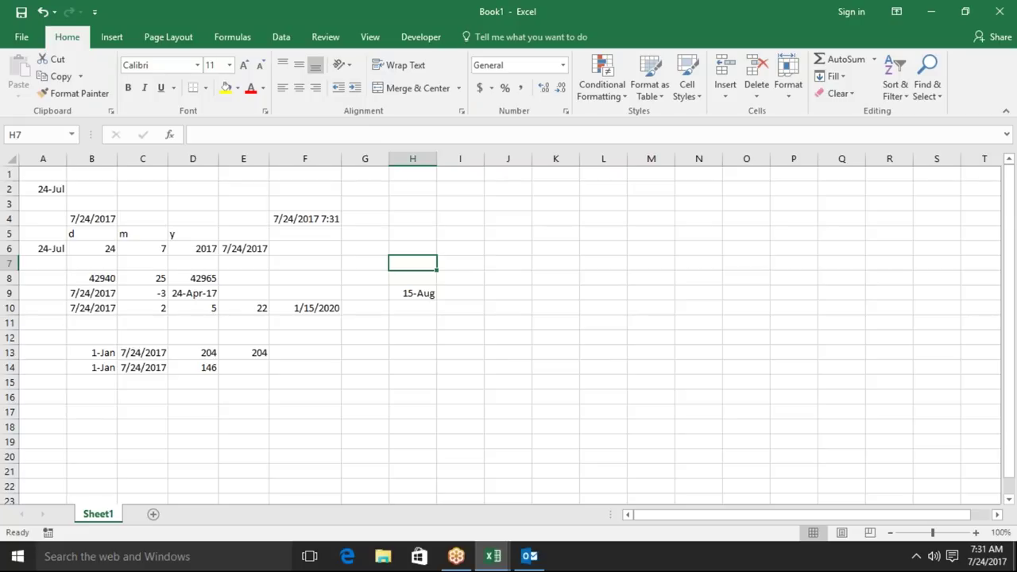
{"action": "key", "text": "ctrl+semicolon"}
{"action": "key", "text": "Return"}
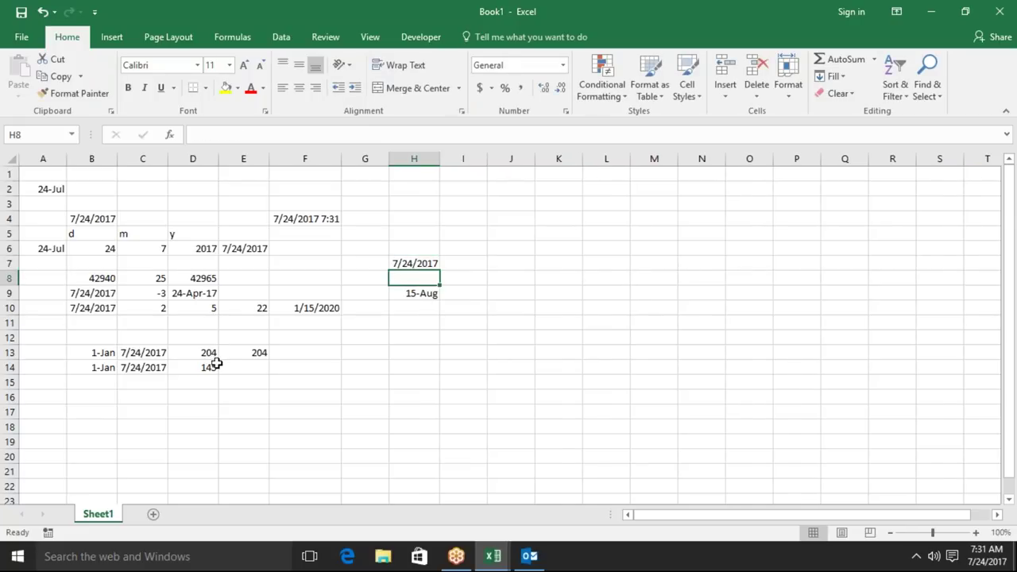
{"action": "key", "text": "ctrl+z"}
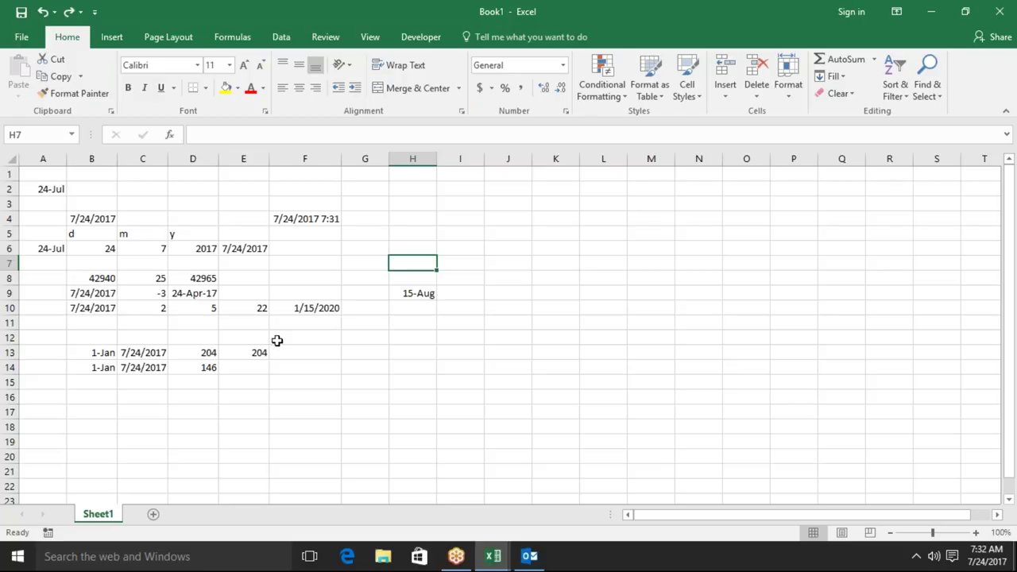
{"action": "left_click", "coordinate": [259, 363]}
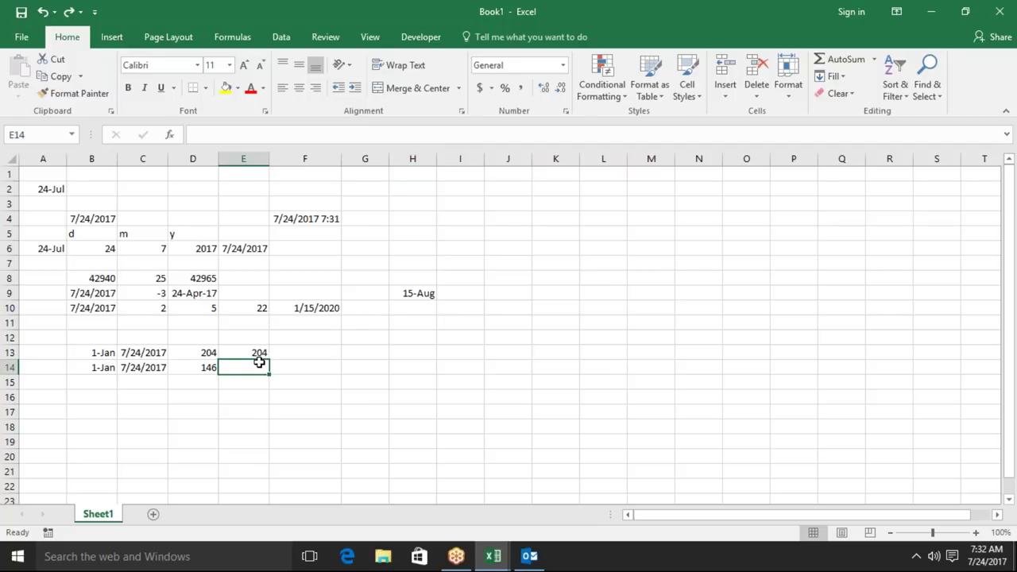
Copy the 1-Jan and 7/24/2017 dates from row 14 down into row 15.
{"action": "key", "text": "Left"}
{"action": "key", "text": "Left"}
{"action": "key", "text": "Left"}
{"action": "key", "text": "shift+Right"}
{"action": "key", "text": "shift+Down"}
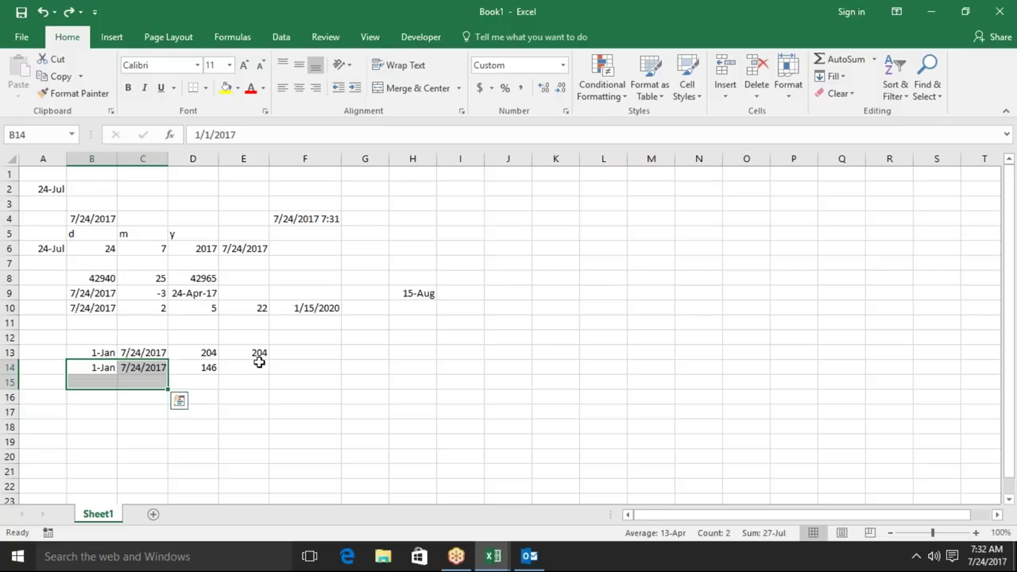
{"action": "key", "text": "ctrl+d"}
{"action": "key", "text": "Down"}
{"action": "key", "text": "Right"}
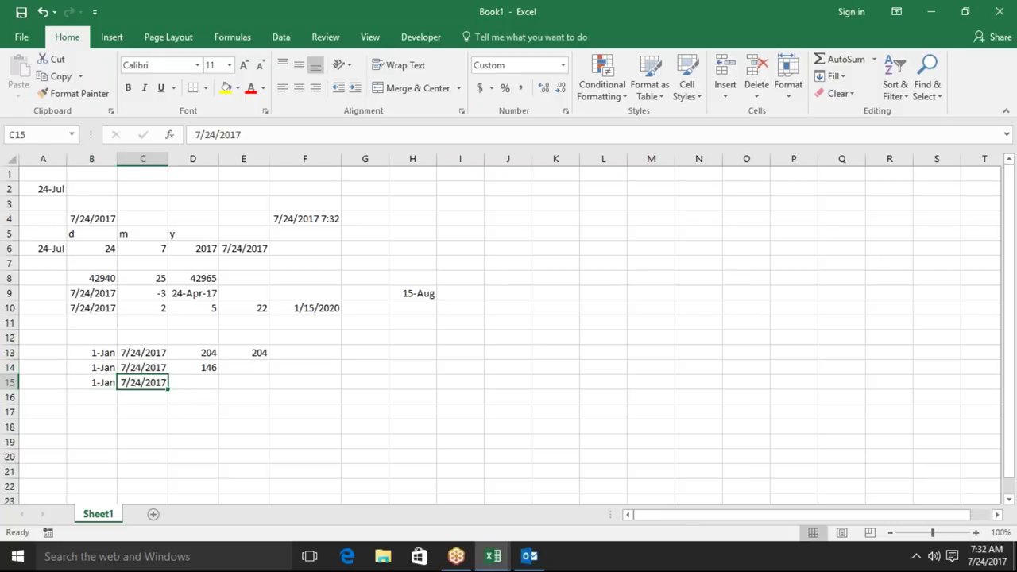
{"action": "key", "text": "Right"}
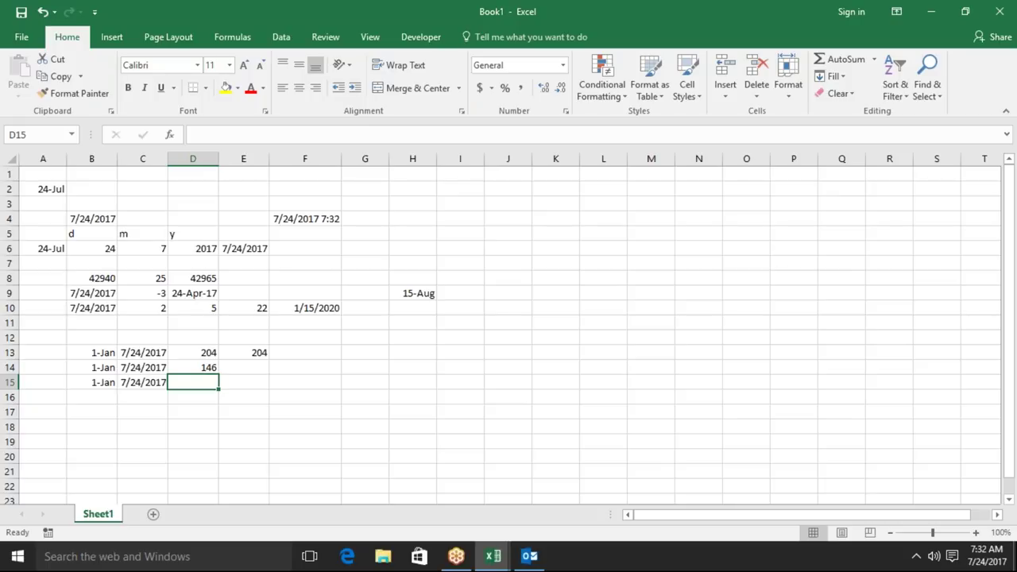
Start a NETWORKDAYS.INTL formula in D15 with B15 as start and C15 as end date.
{"action": "type", "text": "="}
{"action": "type", "text": "net"}
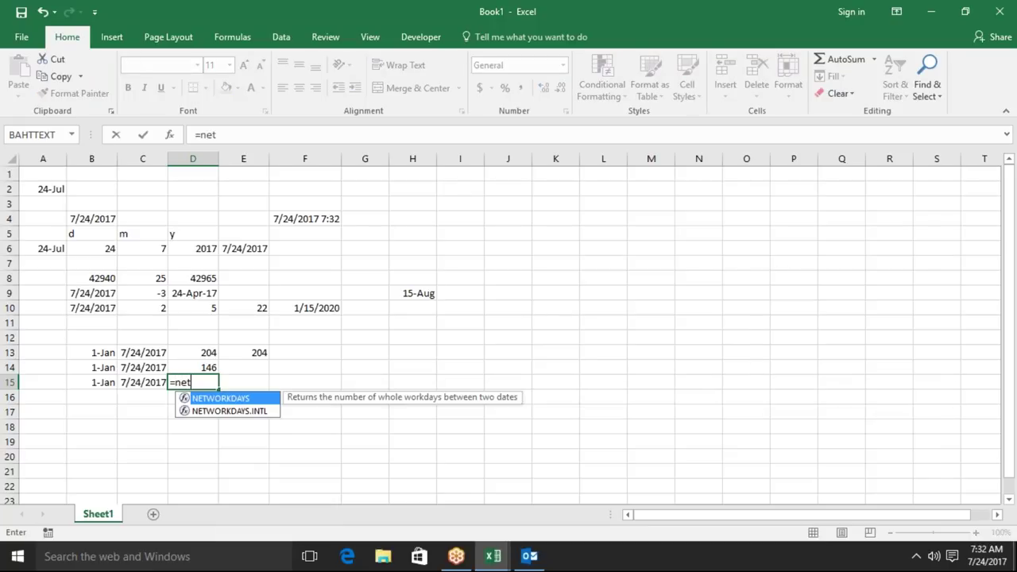
{"action": "key", "text": "Down"}
{"action": "key", "text": "Tab"}
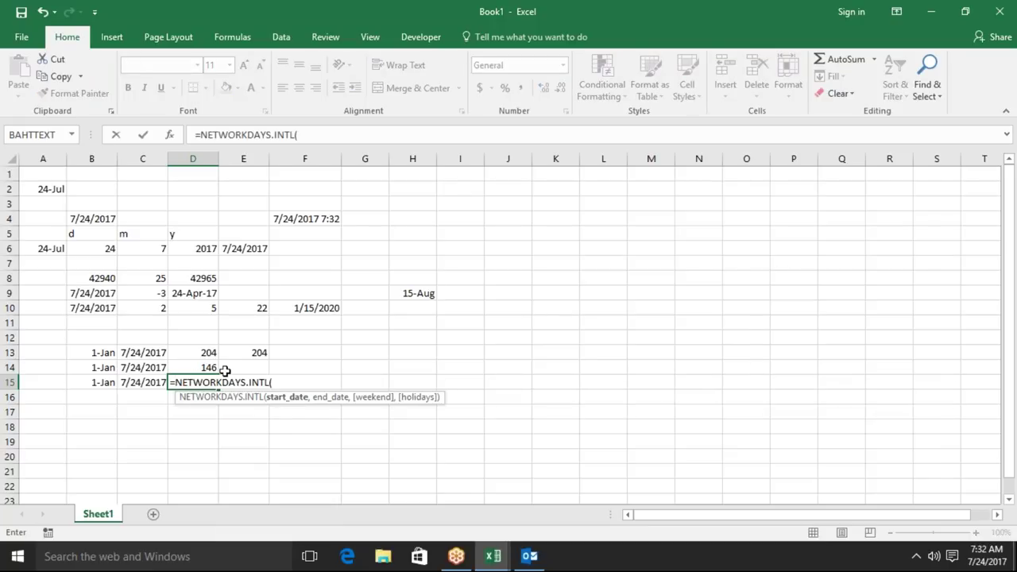
{"action": "left_click", "coordinate": [105, 383]}
{"action": "type", "text": ","}
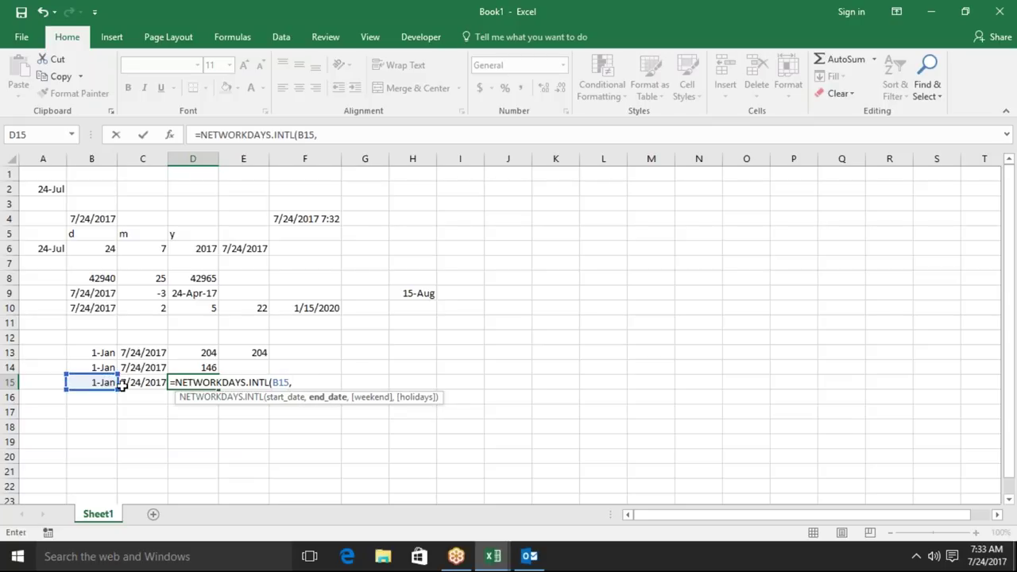
{"action": "left_click", "coordinate": [135, 385]}
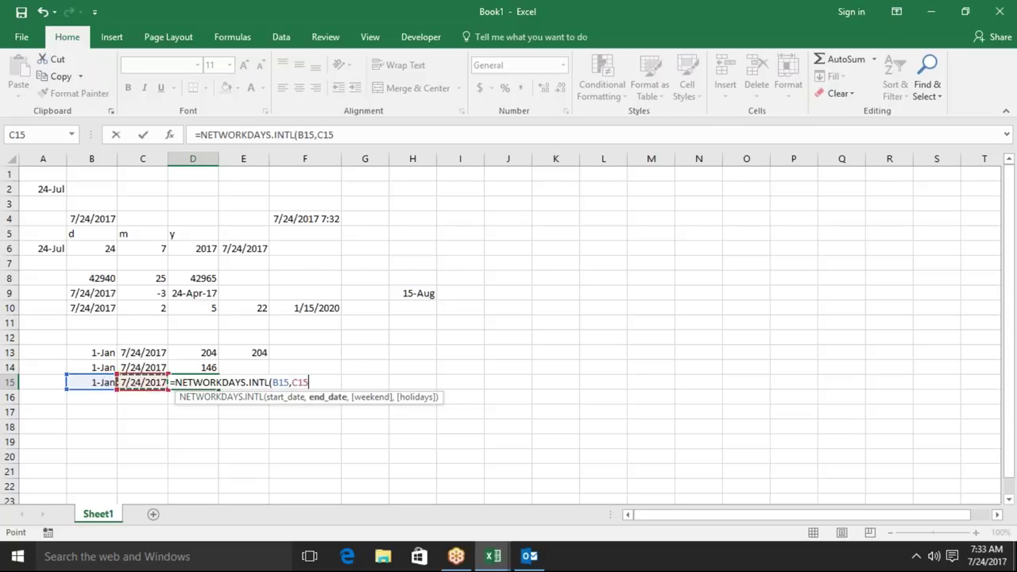
{"action": "type", "text": ","}
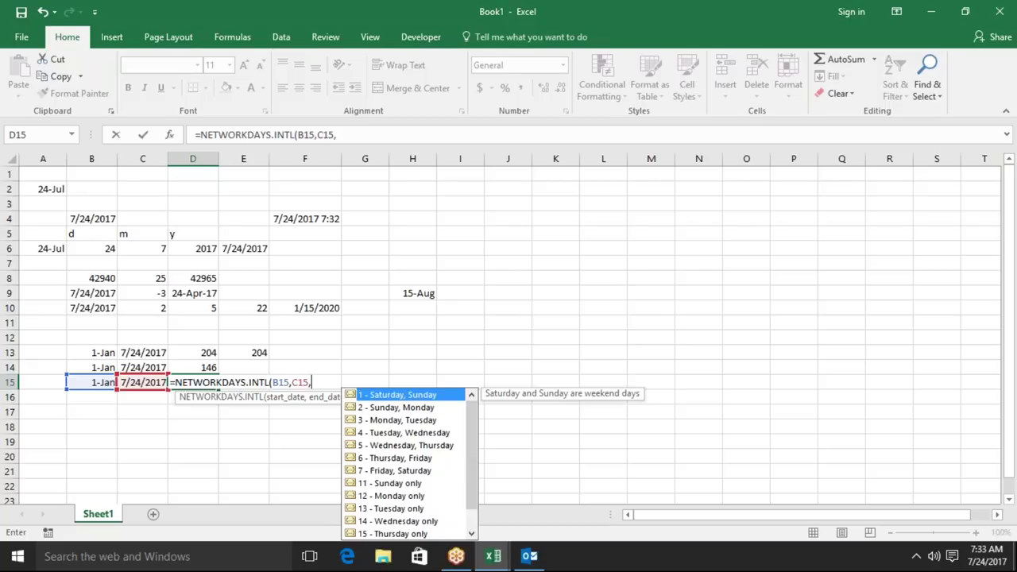
Finish it with weekend option 11 (Sunday only) and H3:H17 holidays, giving 175 workdays.
{"action": "key", "text": "Down"}
{"action": "key", "text": "Down"}
{"action": "key", "text": "Down"}
{"action": "key", "text": "Down"}
{"action": "key", "text": "Down"}
{"action": "key", "text": "Down"}
{"action": "key", "text": "Down"}
{"action": "key", "text": "Tab"}
{"action": "type", "text": ","}
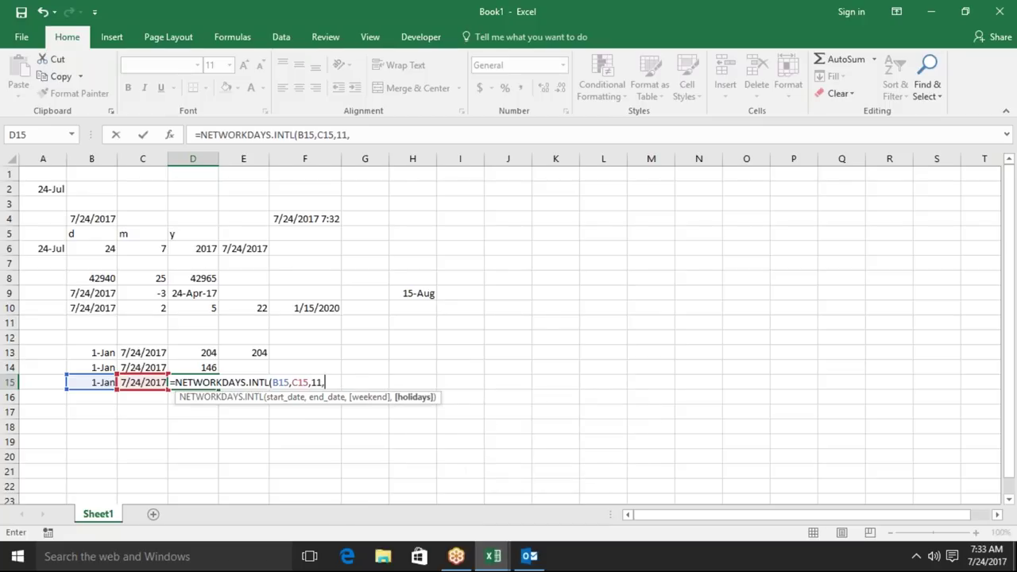
{"action": "left_click_drag", "start_coordinate": [424, 201], "coordinate": [431, 409]}
{"action": "key", "text": "ctrl+Return"}
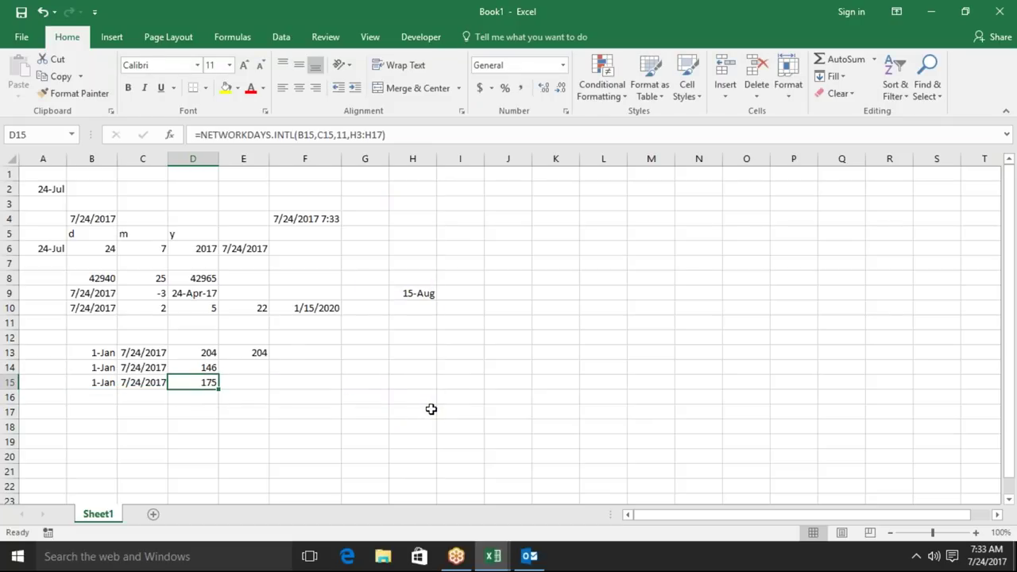
{"action": "key", "text": "Left"}
{"action": "key", "text": "Up"}
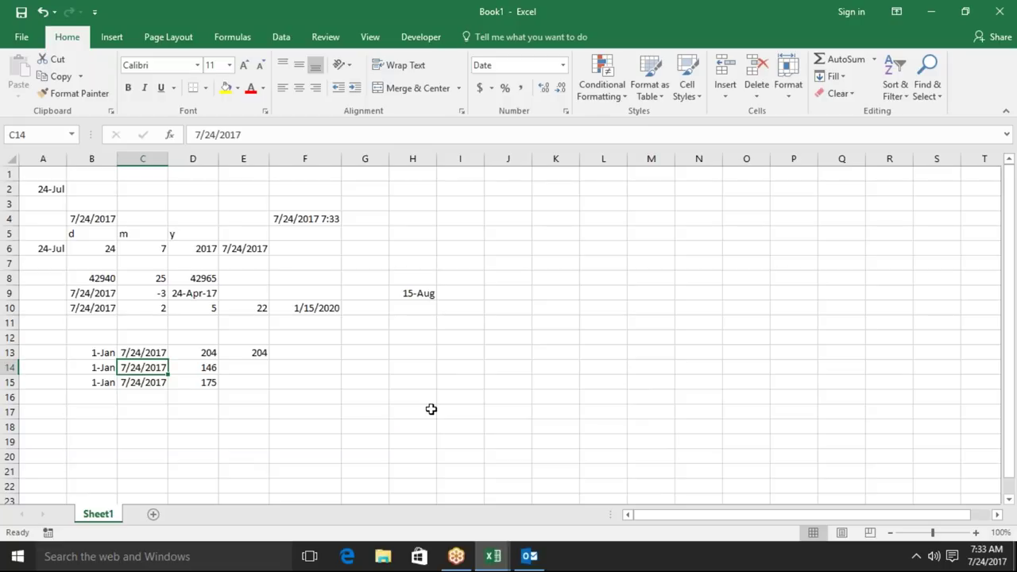
{"action": "key", "text": "Down"}
Review the NETWORKDAYS formulas in D13, D14 and D15.
{"action": "key", "text": "Up"}
{"action": "key", "text": "Right"}
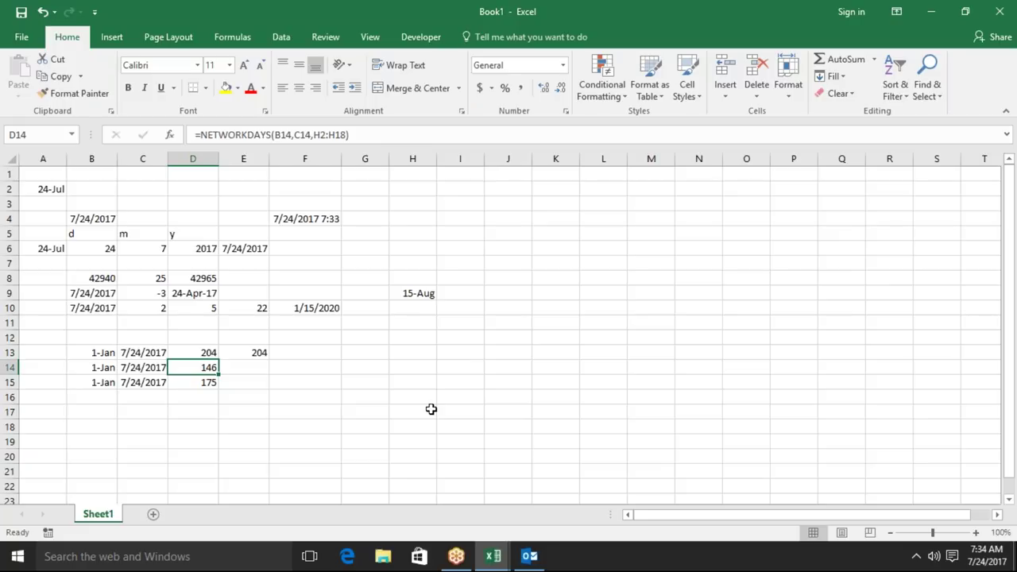
{"action": "key", "text": "Down"}
{"action": "key", "text": "Left"}
{"action": "key", "text": "Left"}
{"action": "key", "text": "Right"}
{"action": "key", "text": "Right"}
{"action": "key", "text": "Up"}
{"action": "key", "text": "Up"}
{"action": "key", "text": "Down"}
{"action": "key", "text": "Down"}
Copy the B15:C15 dates (1-Jan, 7/24/2017) and paste them into B17:C17.
{"action": "key", "text": "Left"}
{"action": "key", "text": "Left"}
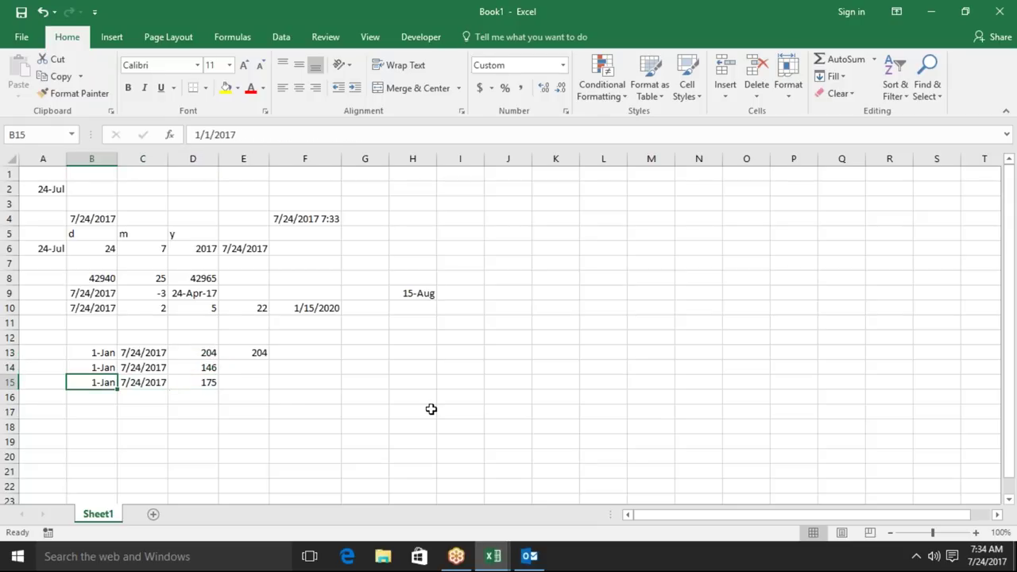
{"action": "key", "text": "Right"}
{"action": "key", "text": "Left"}
{"action": "key", "text": "shift+Right"}
{"action": "key", "text": "ctrl+c"}
{"action": "key", "text": "Down"}
{"action": "key", "text": "Down"}
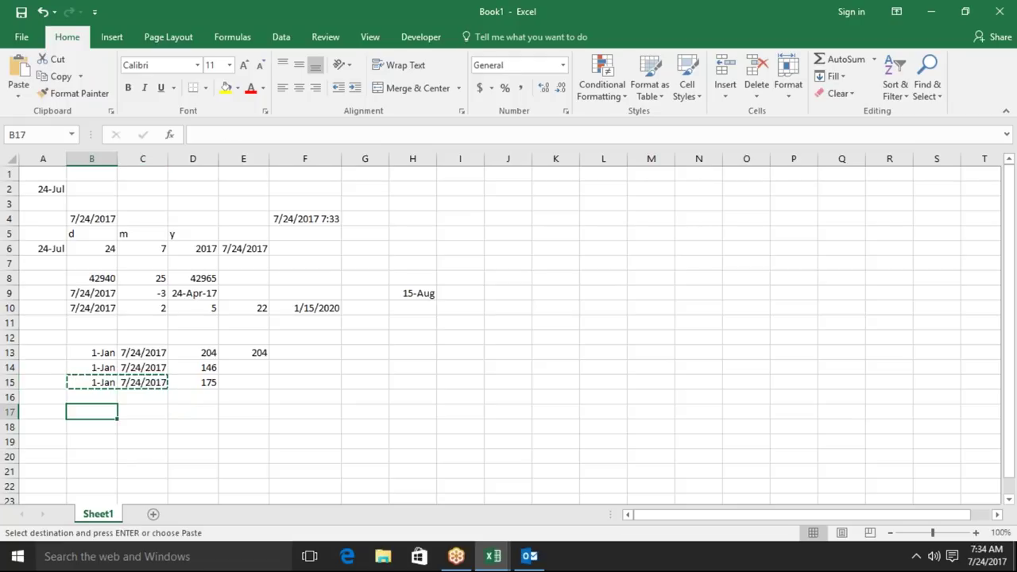
{"action": "key", "text": "ctrl+v"}
{"action": "key", "text": "Escape"}
{"action": "key", "text": "Right"}
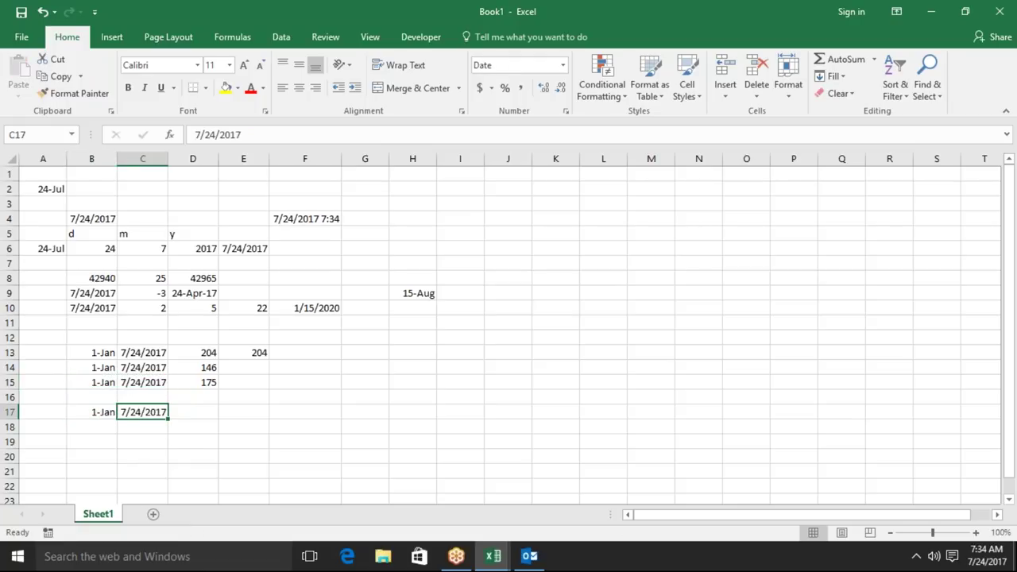
{"action": "key", "text": "Right"}
Enter =DAYS360(B17,C17) in D17.
{"action": "type", "text": "=da"}
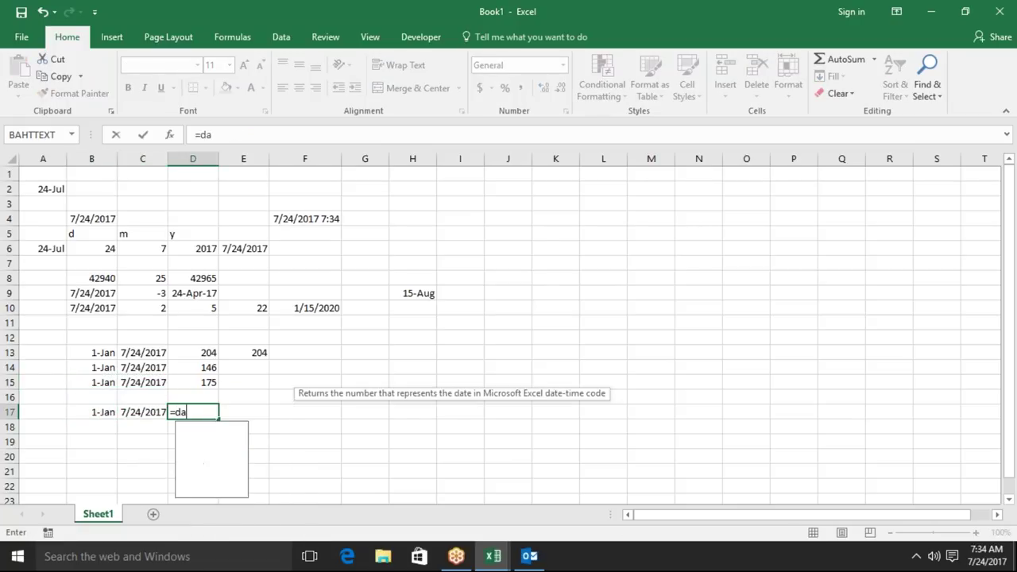
{"action": "type", "text": "y"}
{"action": "key", "text": "Down"}
{"action": "key", "text": "Down"}
{"action": "key", "text": "Tab"}
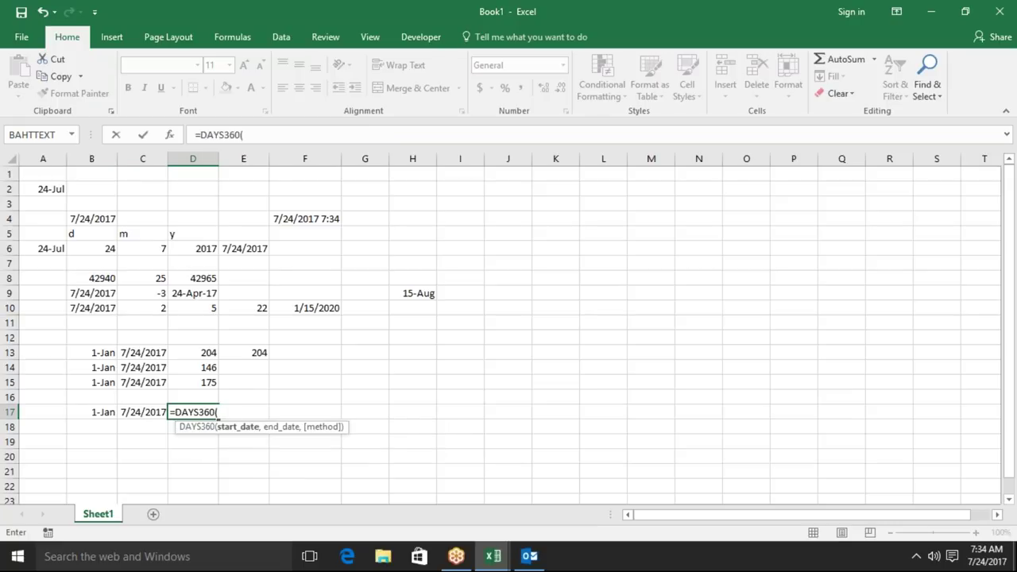
{"action": "key", "text": "Left"}
{"action": "key", "text": "Left"}
{"action": "type", "text": ","}
{"action": "key", "text": "Left"}
{"action": "type", "text": "4"}
{"action": "key", "text": "BackSpace"}
{"action": "key", "text": "Return"}
Check the 203-day DAYS360 result against the row 17 dates.
{"action": "left_click", "coordinate": [192, 412]}
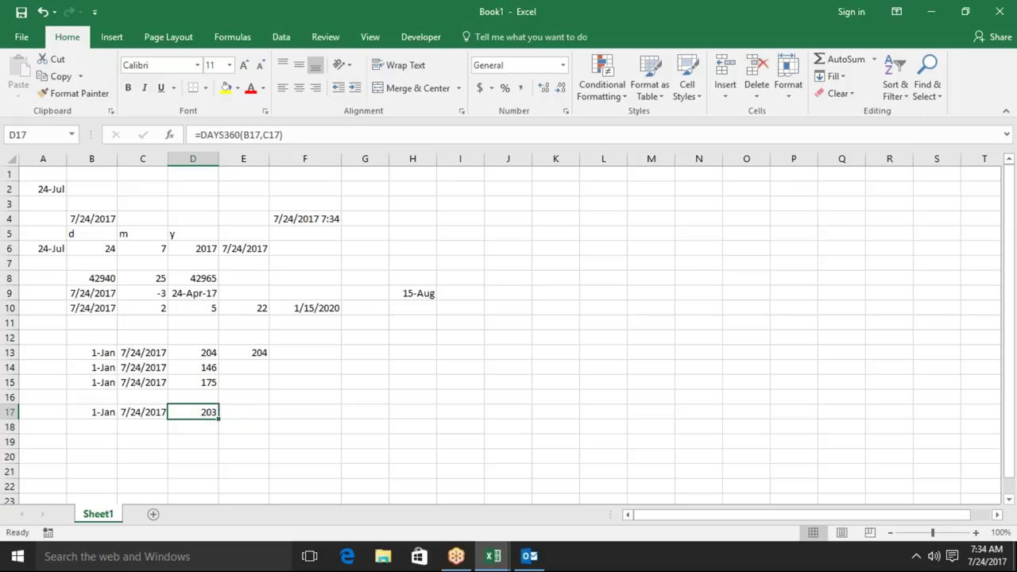
{"action": "key", "text": "Left"}
{"action": "key", "text": "Left"}
{"action": "key", "text": "Right"}
{"action": "key", "text": "Right"}
{"action": "key", "text": "Down"}
{"action": "key", "text": "Down"}
{"action": "key", "text": "Left"}
{"action": "key", "text": "Left"}
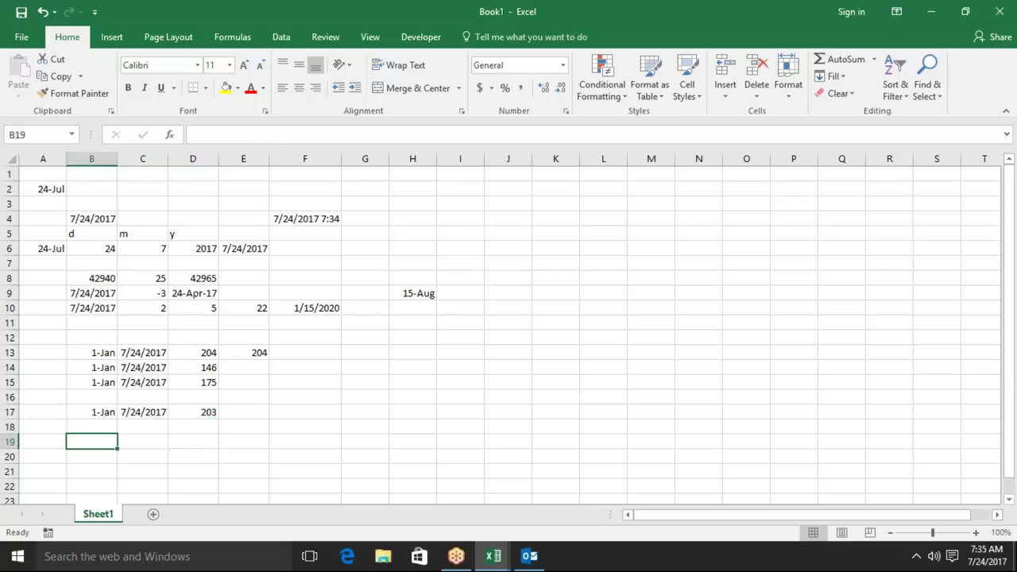
Put today's date 7/24/2017 in B19 and =EOMONTH(B19,0) in C19.
{"action": "key", "text": "ctrl+semicolon"}
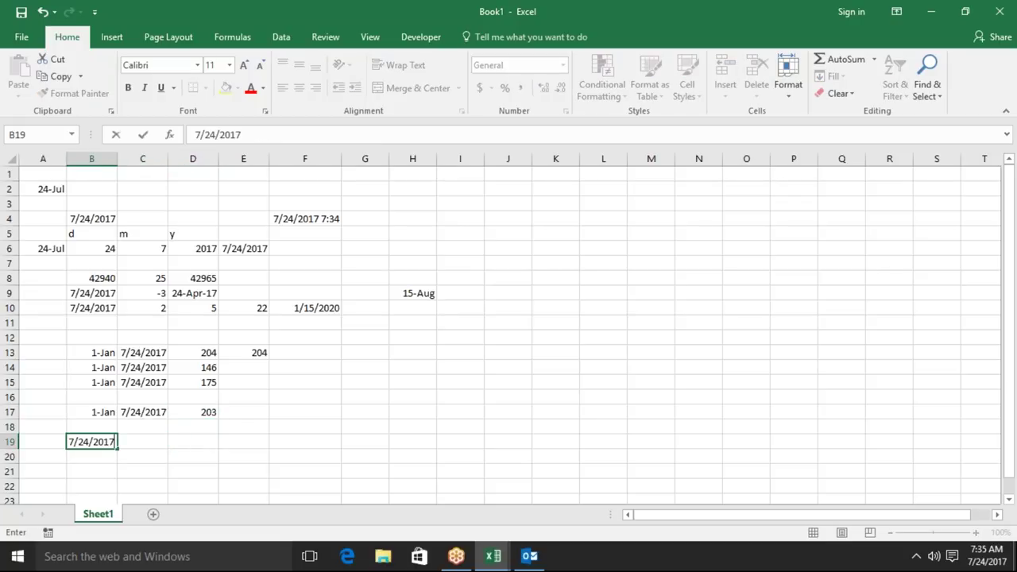
{"action": "key", "text": "Tab"}
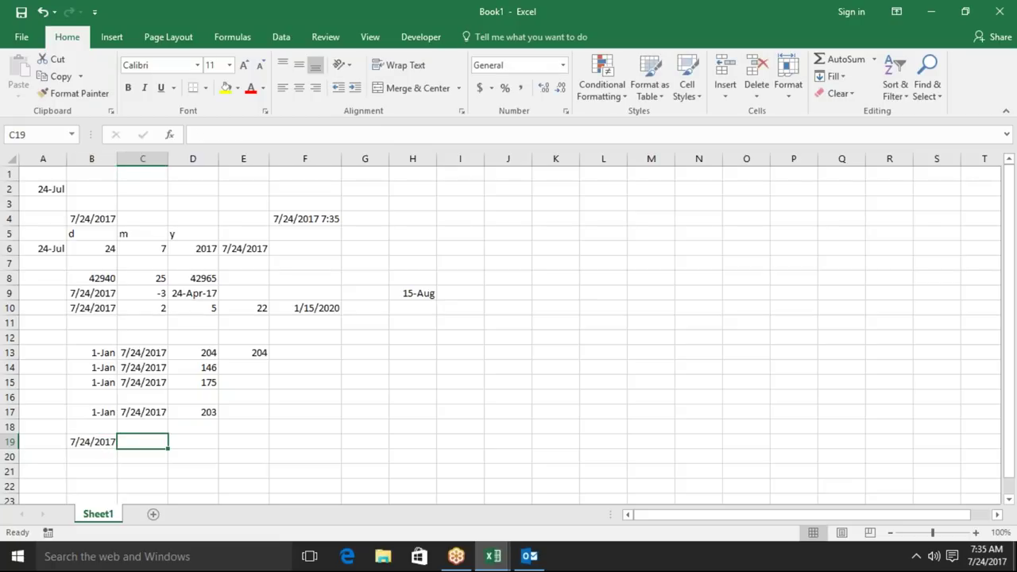
{"action": "type", "text": "="}
{"action": "type", "text": "eom"}
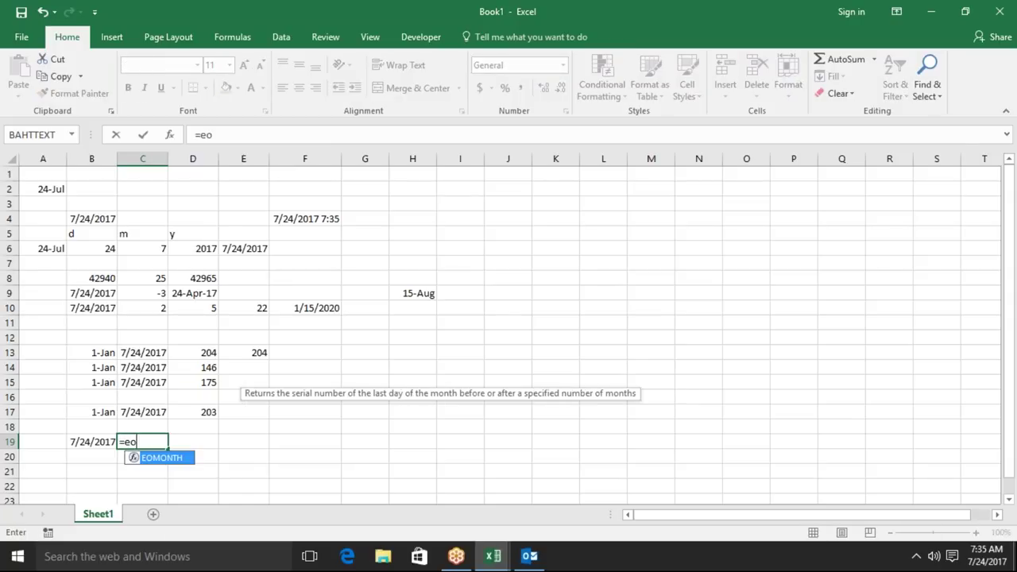
{"action": "key", "text": "Tab"}
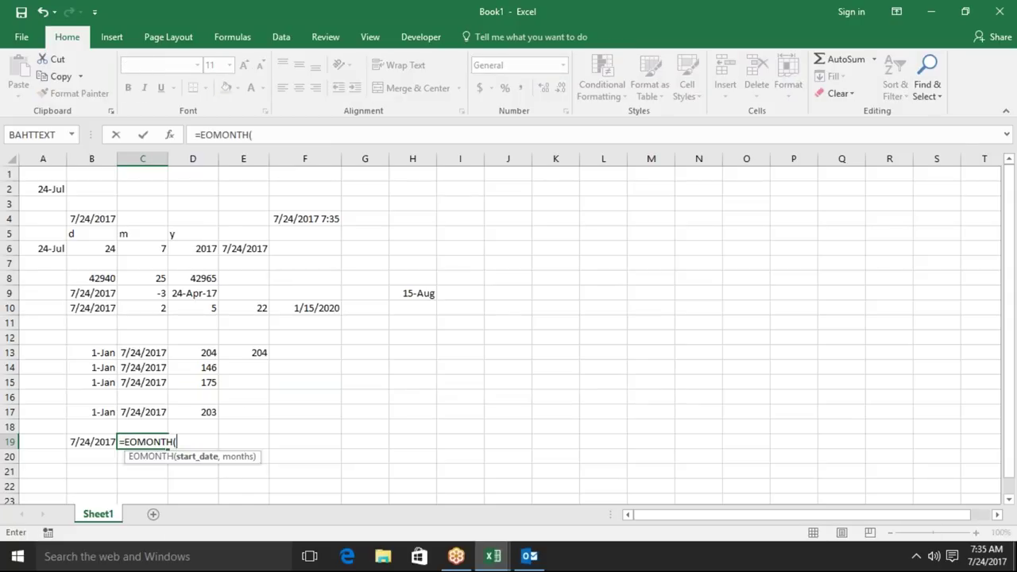
{"action": "key", "text": "Left"}
{"action": "type", "text": ","}
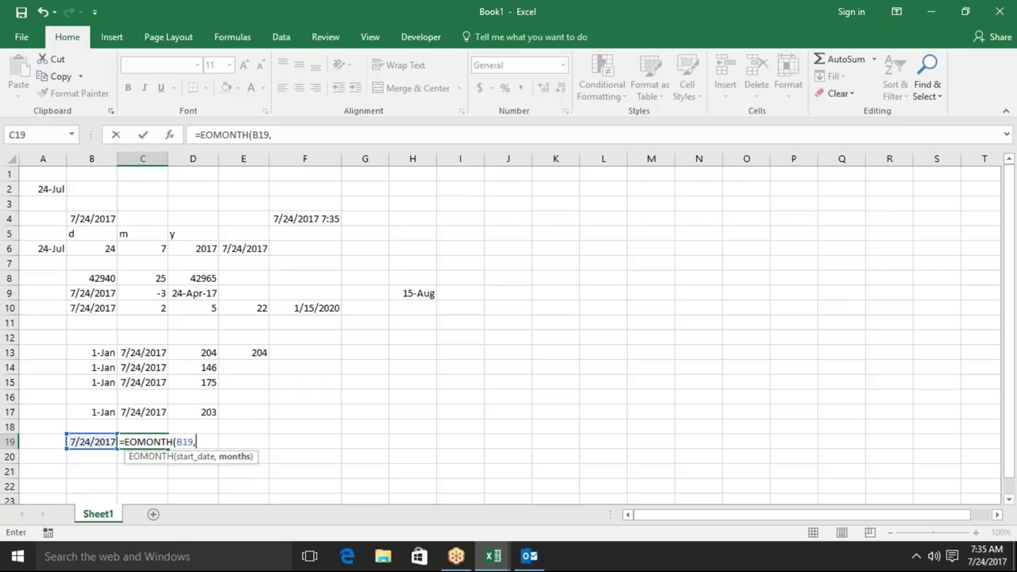
{"action": "type", "text": "0"}
{"action": "key", "text": "Return"}
Format C19 as a date so it shows 31-Jul-17.
{"action": "key", "text": "Up"}
{"action": "key", "text": "Right"}
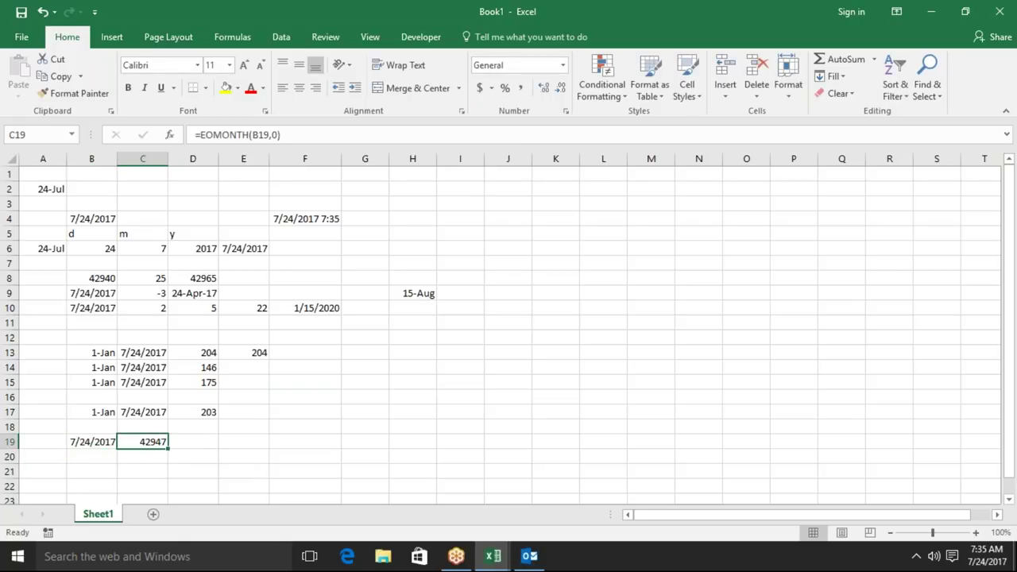
{"action": "key", "text": "ctrl+shift+3"}
{"action": "key", "text": "Right"}
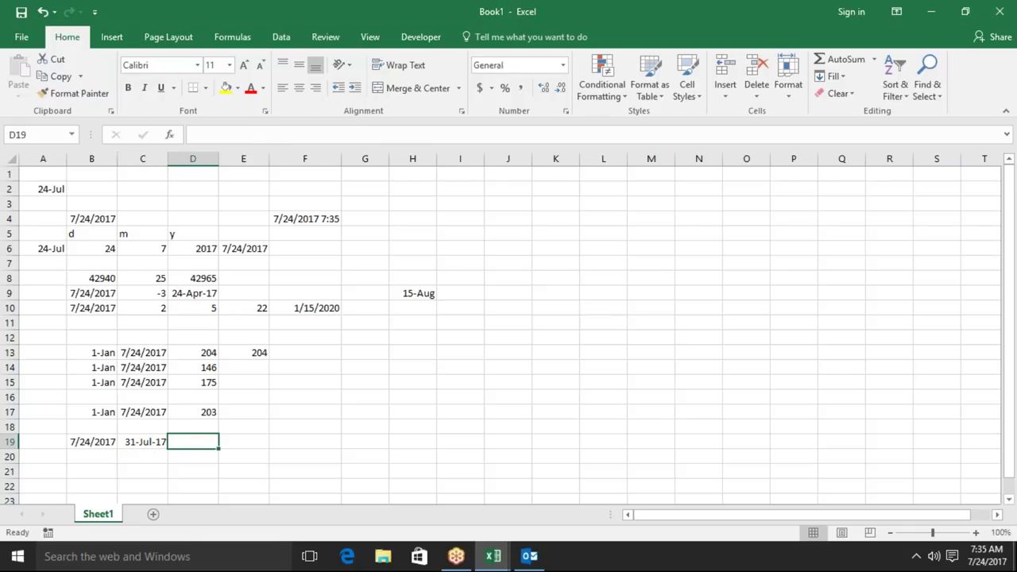
{"action": "key", "text": "Left"}
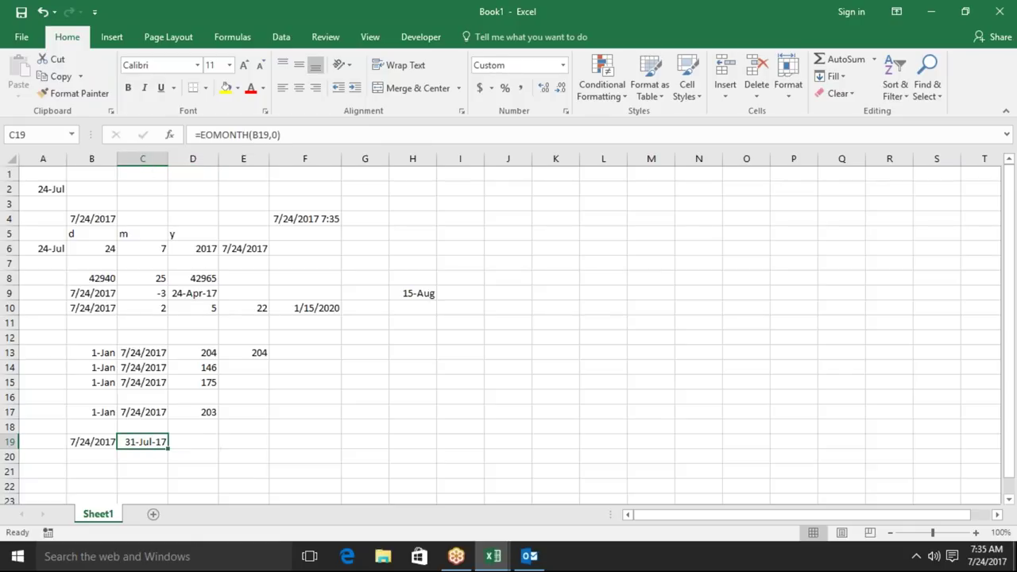
Change C19's formula to =EOMONTH(B19,1) to get next month's end.
{"action": "left_click", "coordinate": [276, 135]}
{"action": "type", "text": "1)"}
{"action": "key", "text": "Return"}
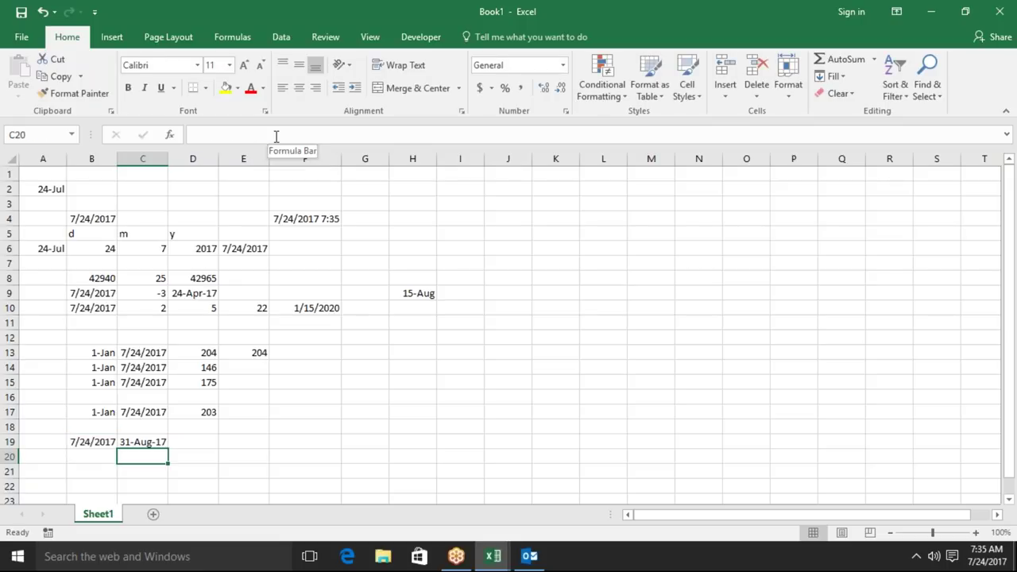
{"action": "key", "text": "Up"}
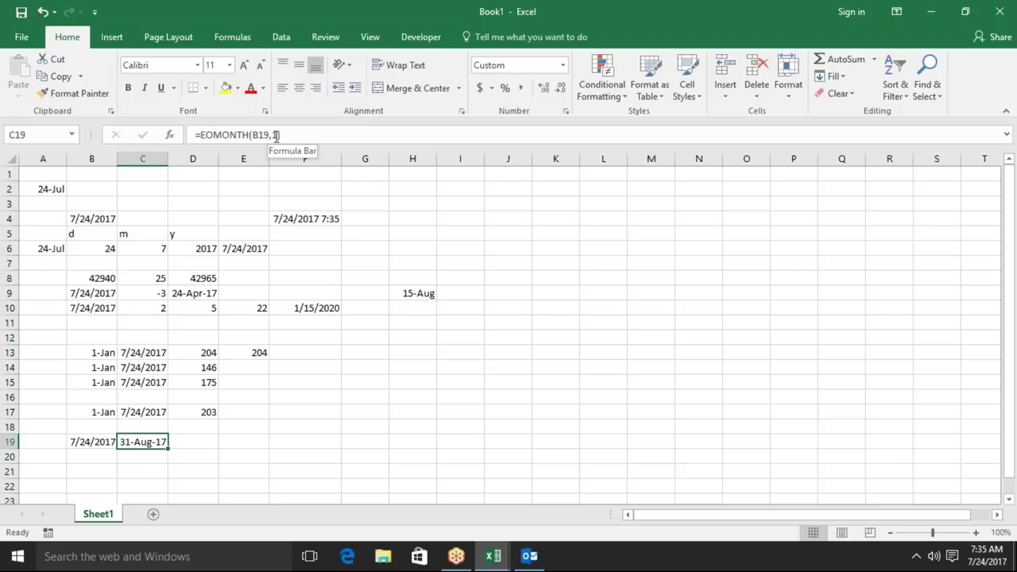
Change it to =EOMONTH(B19,-1), showing 30-Jun-17, then add a new Sheet2.
{"action": "left_click", "coordinate": [274, 135]}
{"action": "type", "text": "-"}
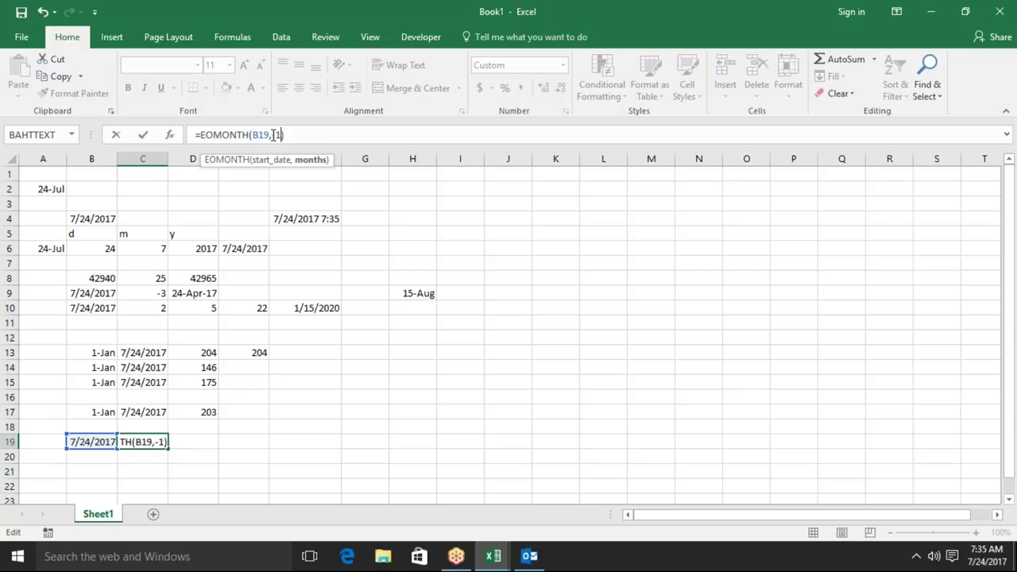
{"action": "key", "text": "Return"}
{"action": "key", "text": "Up"}
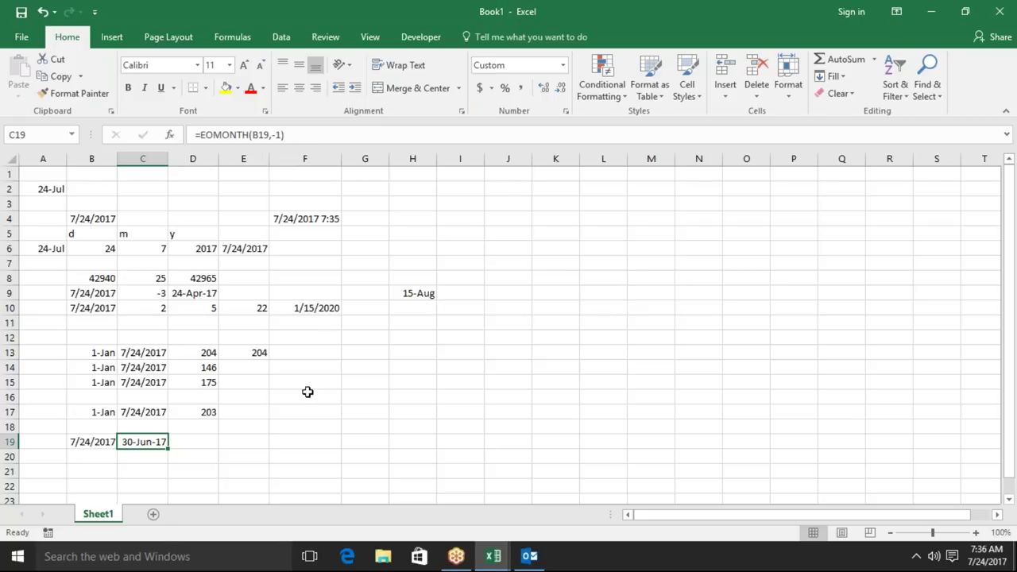
{"action": "left_click", "coordinate": [155, 521]}
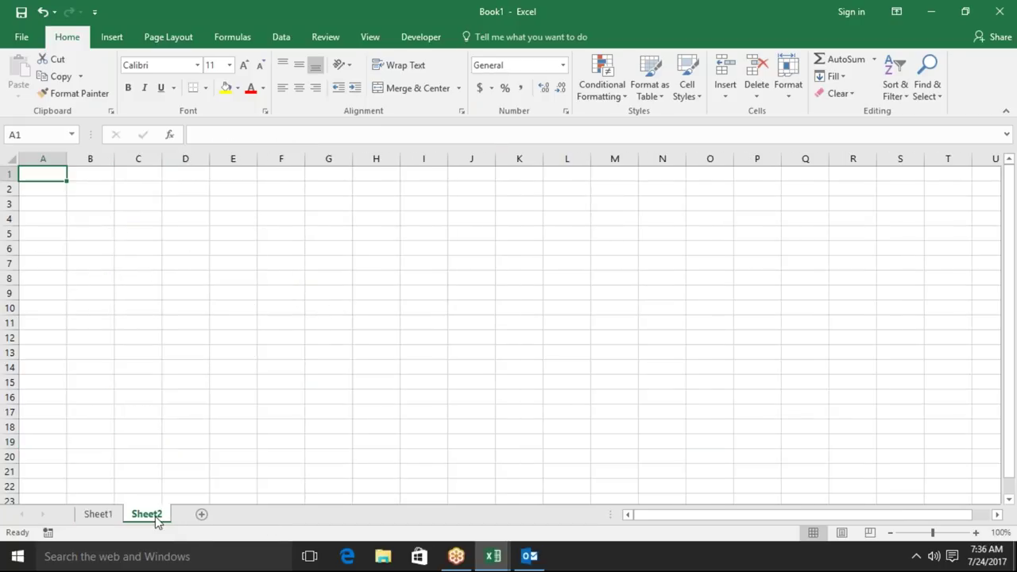
Type the text dates 20.03.2017 in B3 and 25.03.2017 in B4.
{"action": "left_click", "coordinate": [100, 201]}
{"action": "type", "text": "20.03.2017"}
{"action": "key", "text": "Return"}
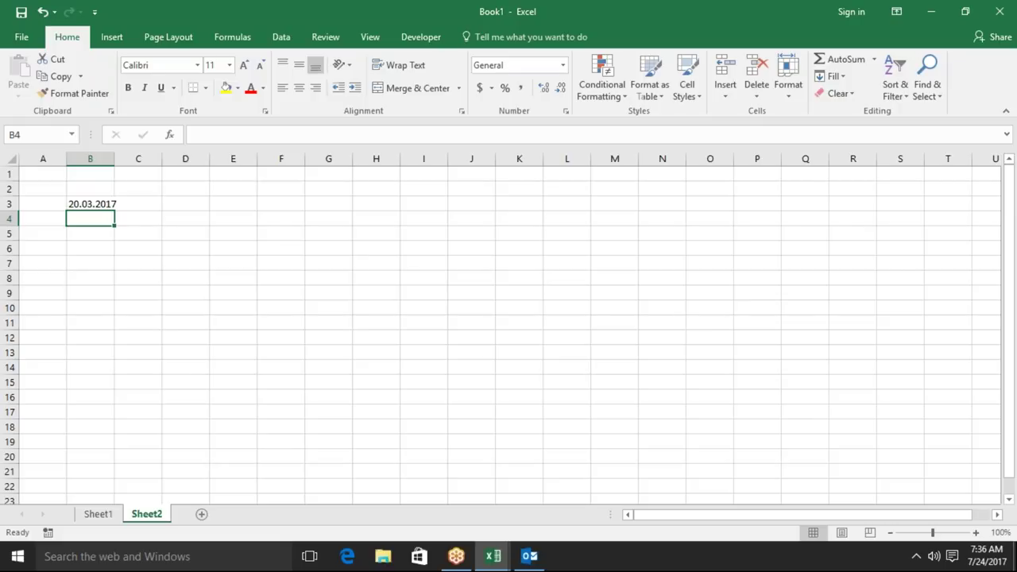
{"action": "type", "text": "25.03.201"}
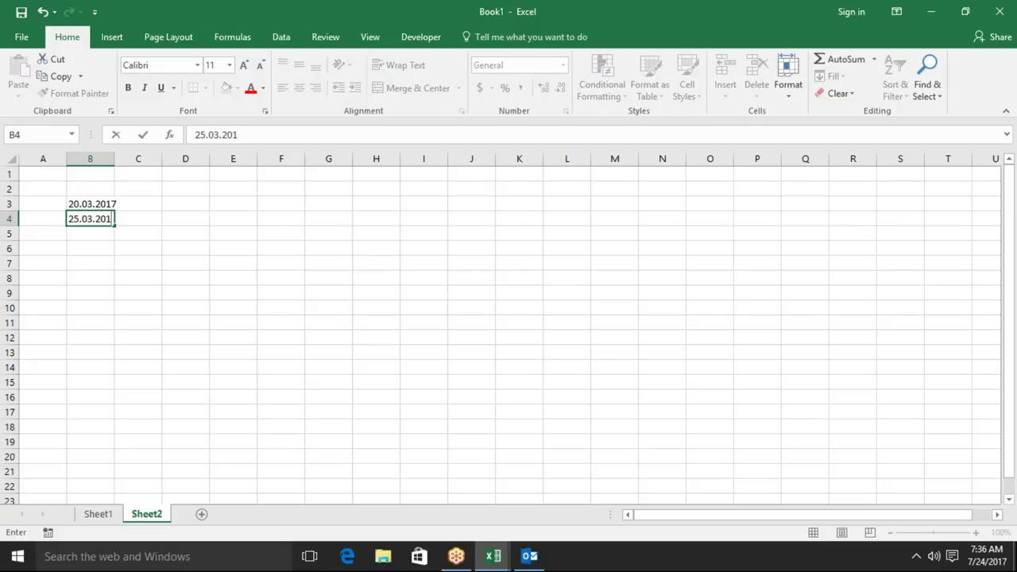
{"action": "type", "text": "7"}
{"action": "key", "text": "Return"}
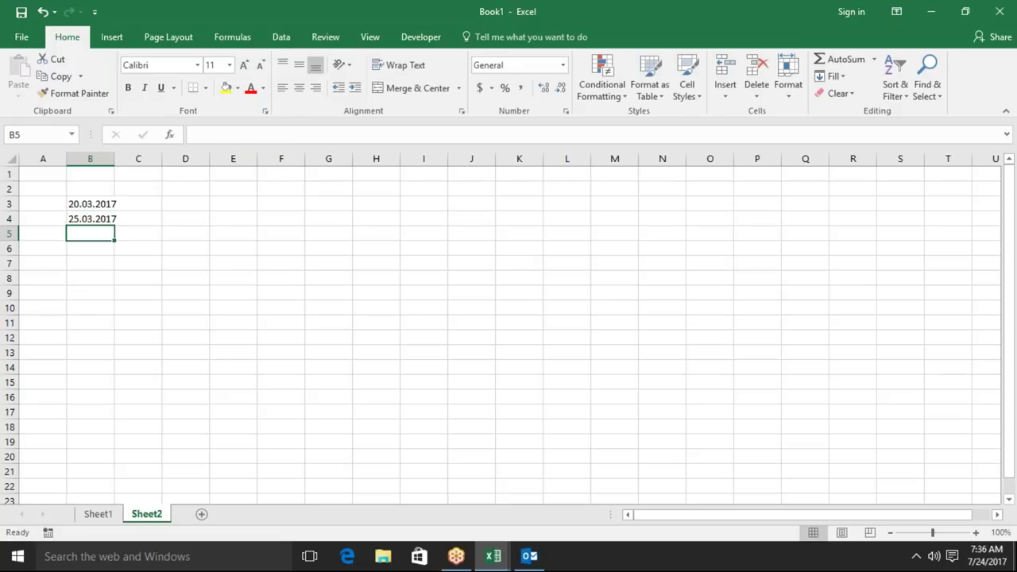
Widen column B to fit the dates and select B3:B4.
{"action": "left_click_drag", "start_coordinate": [114, 159], "coordinate": [116, 158]}
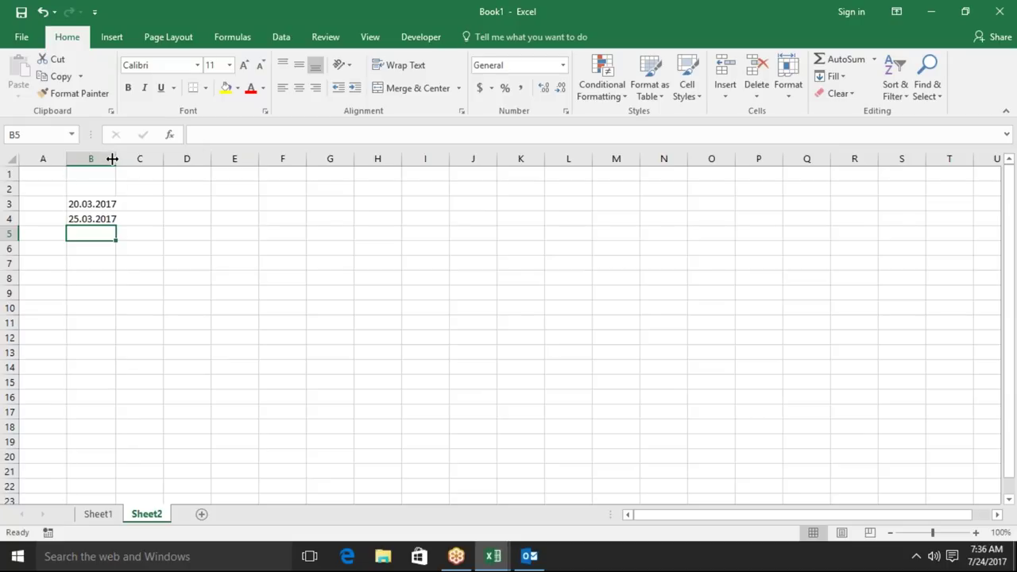
{"action": "left_click_drag", "start_coordinate": [112, 159], "coordinate": [117, 159]}
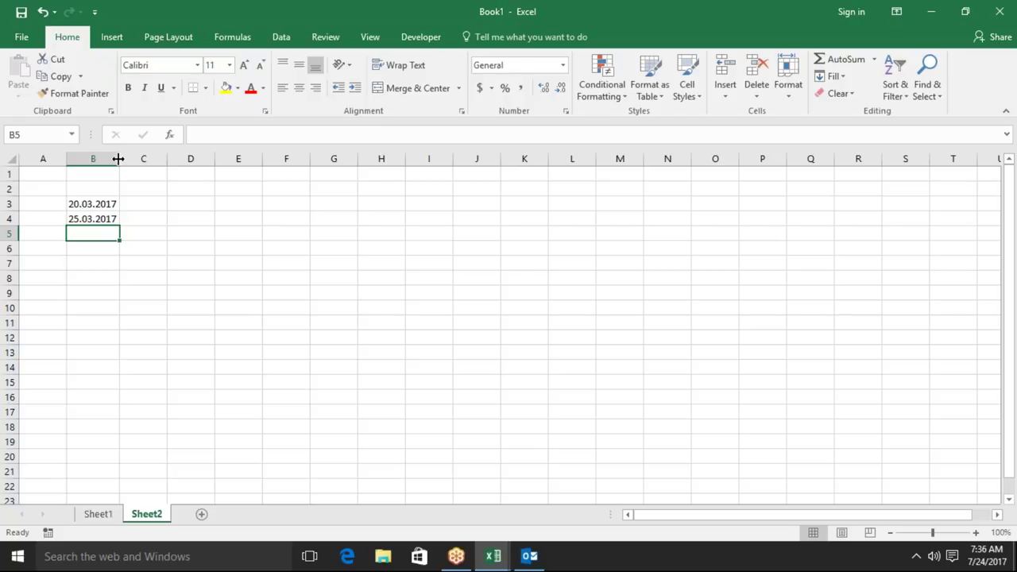
{"action": "left_click", "coordinate": [104, 205]}
{"action": "left_click_drag", "start_coordinate": [103, 205], "coordinate": [101, 214]}
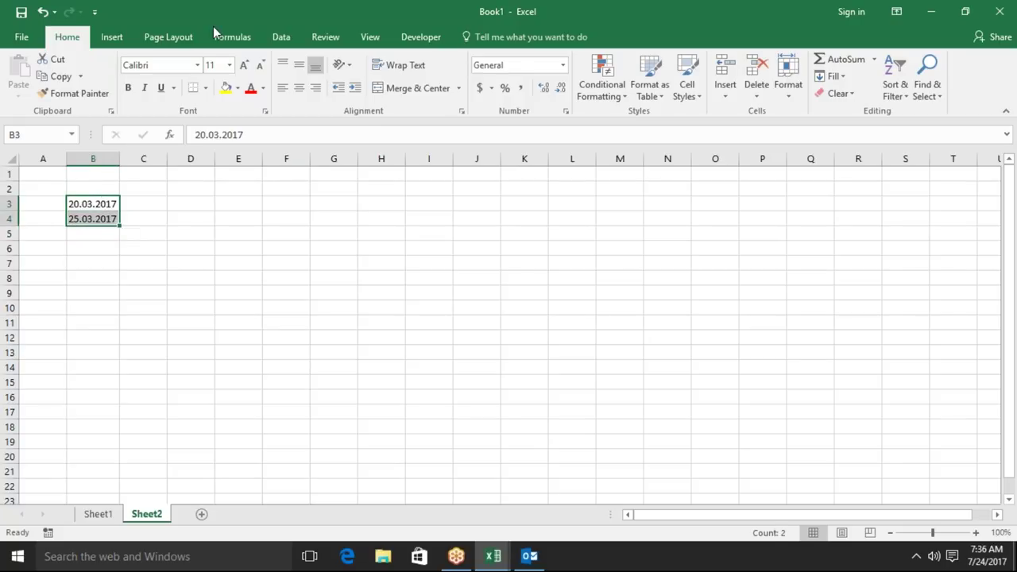
Run Text to Columns on B3:B4 with DMY date order, giving 3/20/2017 and 3/25/2017.
{"action": "left_click", "coordinate": [275, 36]}
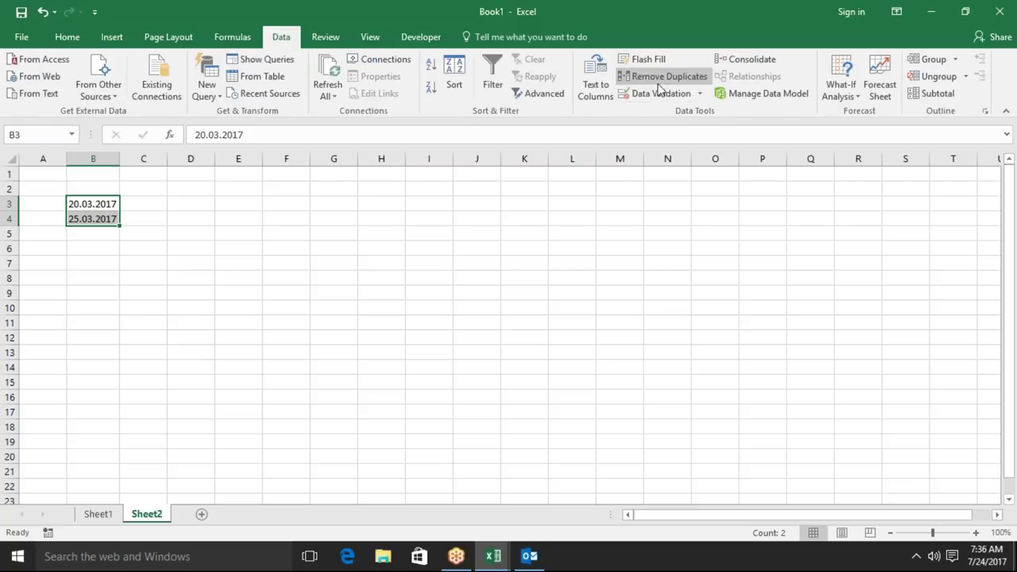
{"action": "left_click", "coordinate": [603, 96]}
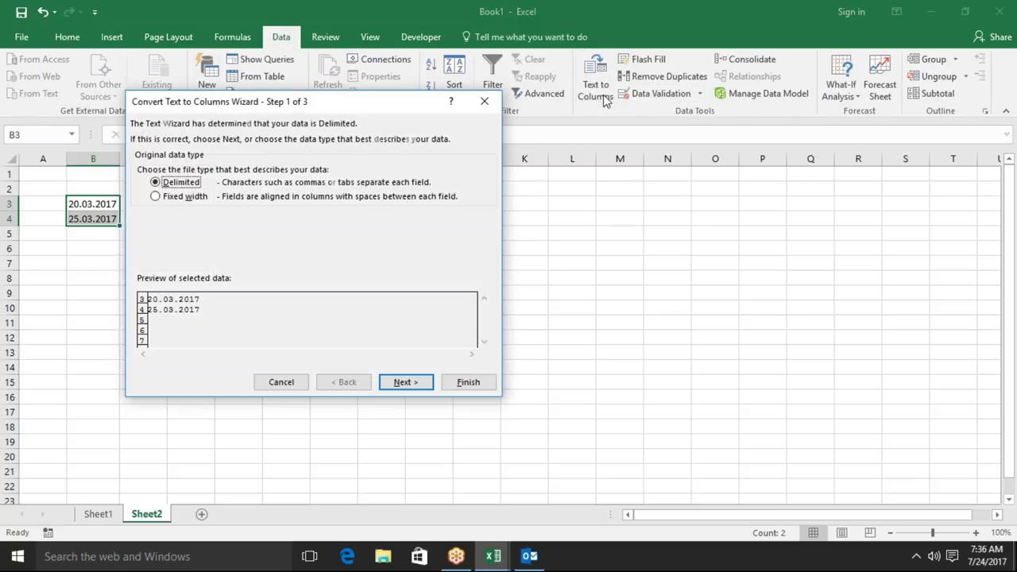
{"action": "left_click", "coordinate": [412, 384]}
{"action": "left_click", "coordinate": [412, 384]}
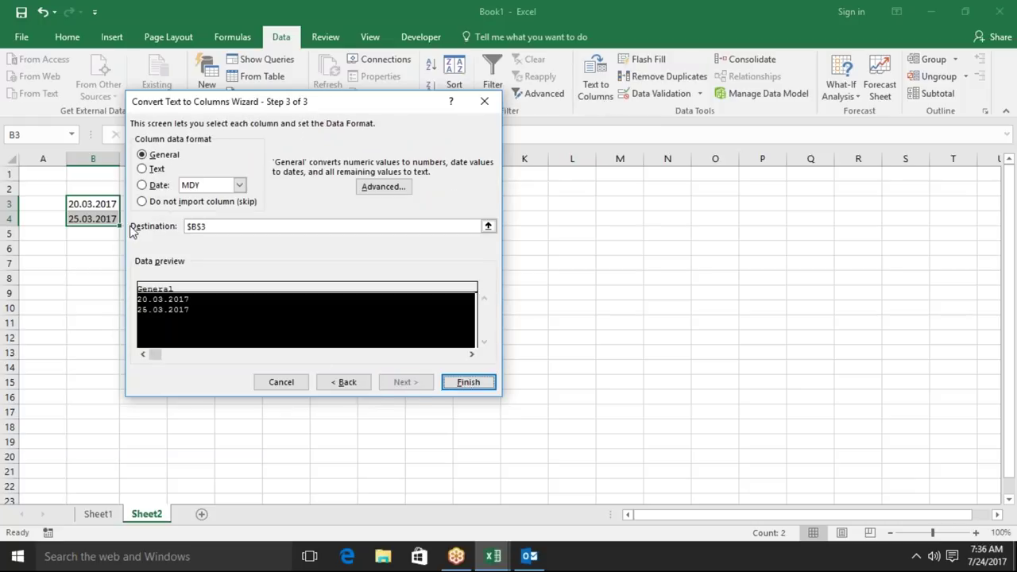
{"action": "left_click", "coordinate": [189, 188]}
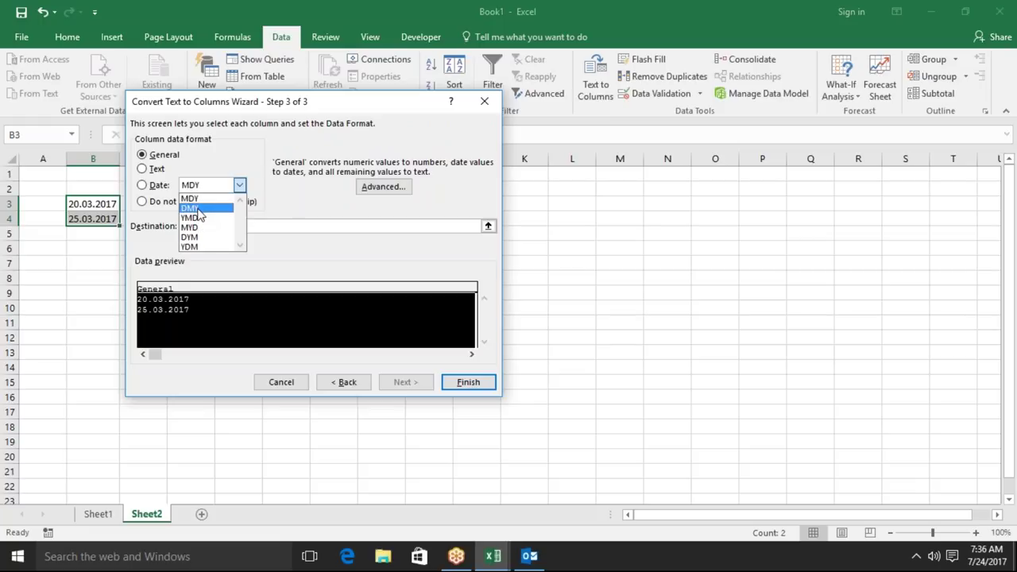
{"action": "left_click", "coordinate": [192, 209]}
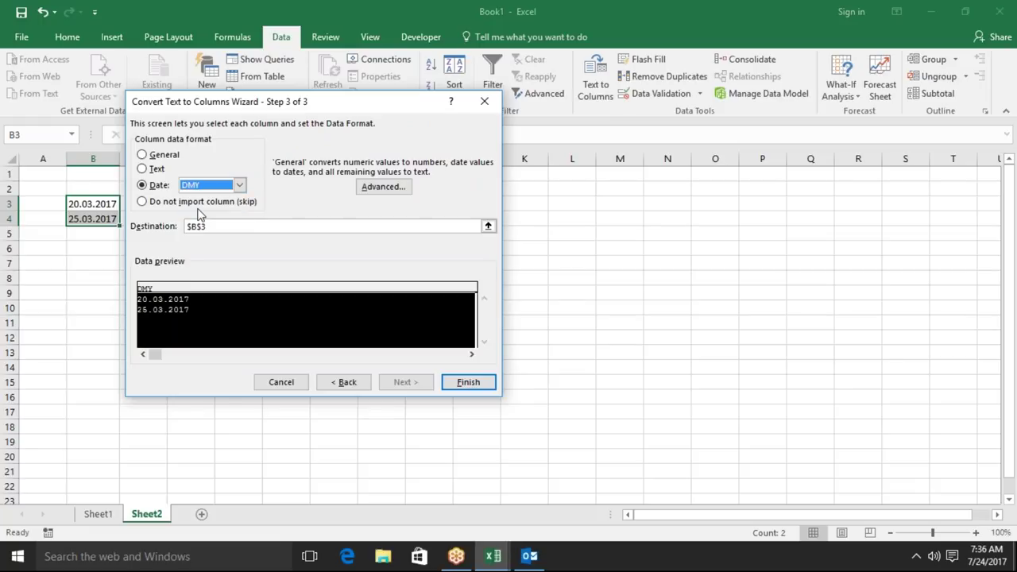
{"action": "left_click", "coordinate": [475, 386]}
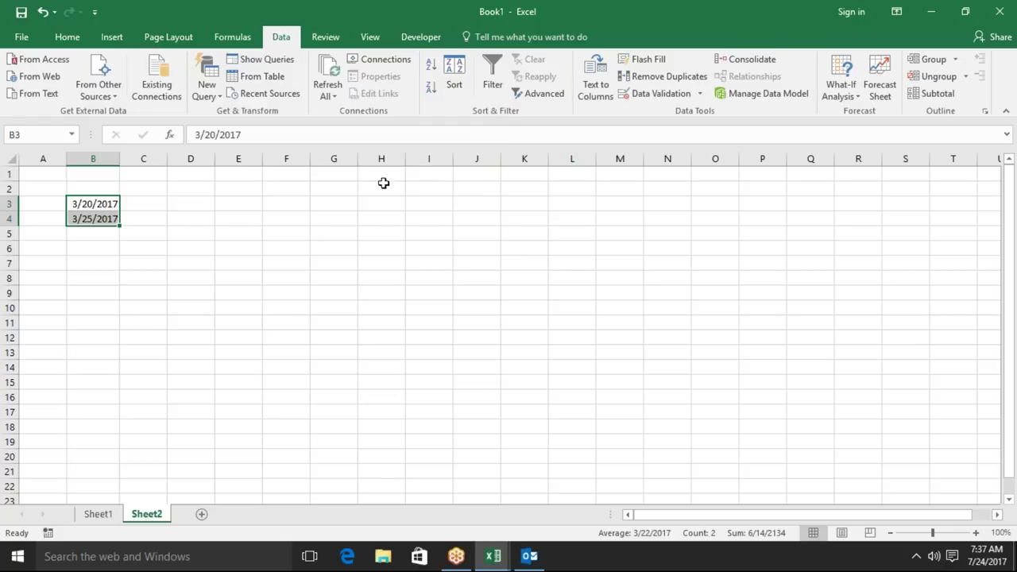
{"action": "left_click", "coordinate": [239, 202]}
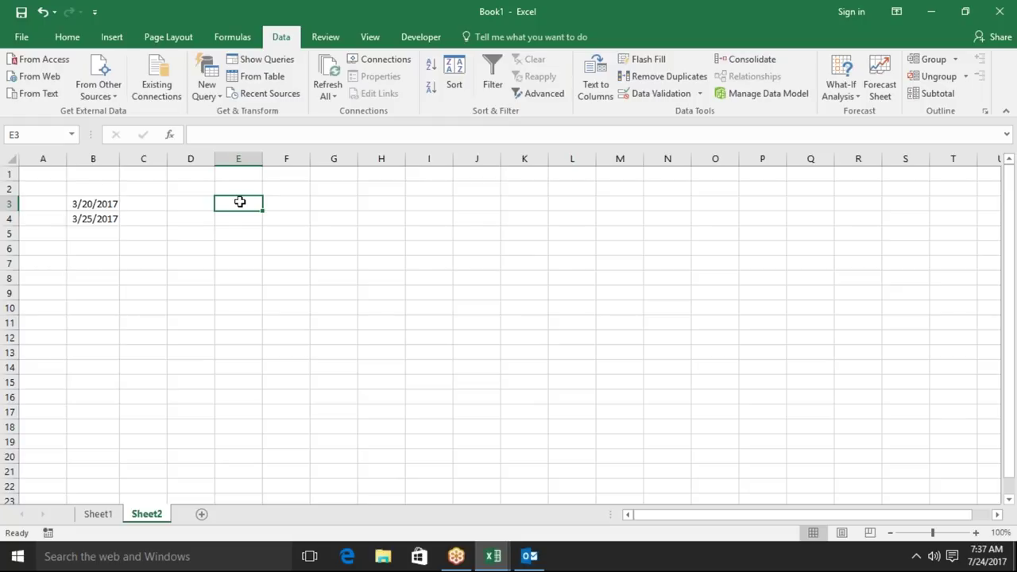
Enter 20170724 in E3 and fill it down through E6.
{"action": "type", "text": "2017"}
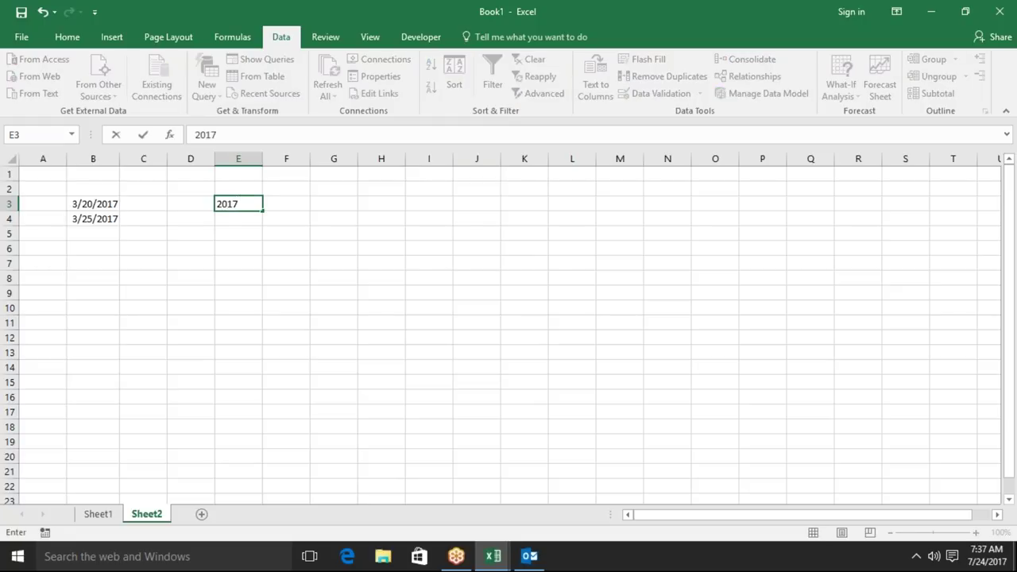
{"action": "type", "text": "0724"}
{"action": "left_click", "coordinate": [240, 215]}
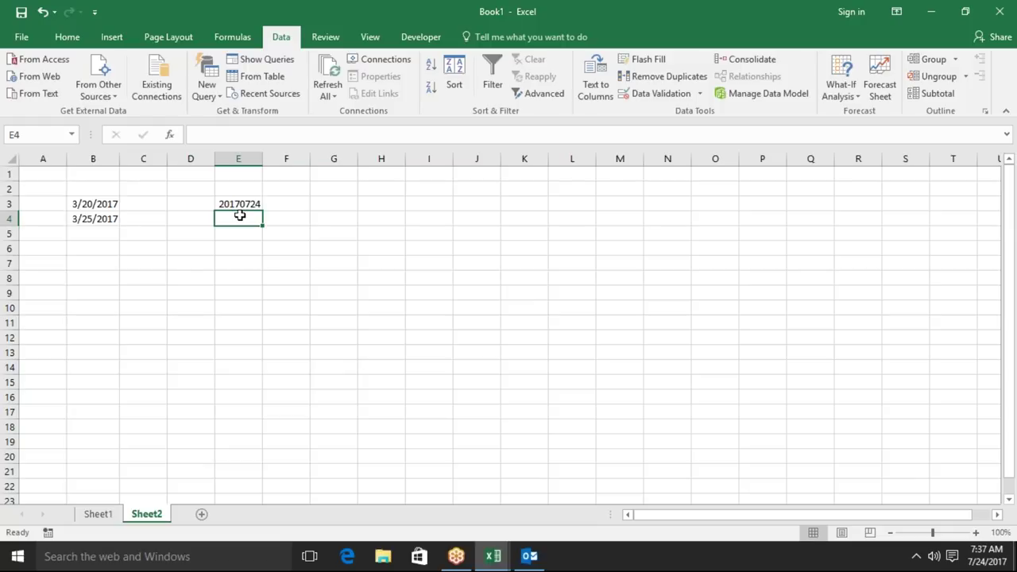
{"action": "left_click", "coordinate": [239, 205]}
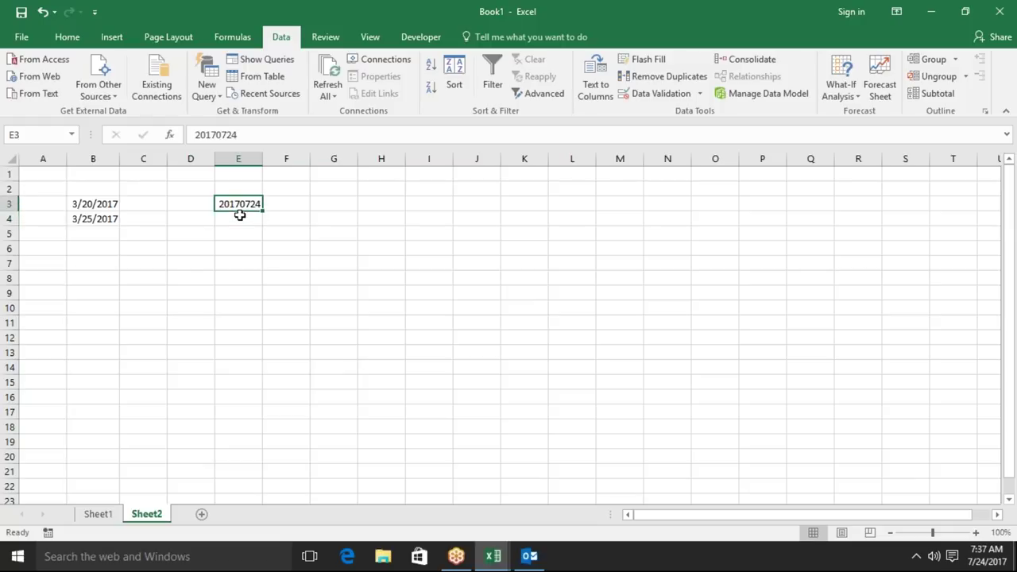
{"action": "left_click_drag", "start_coordinate": [262, 212], "coordinate": [262, 248]}
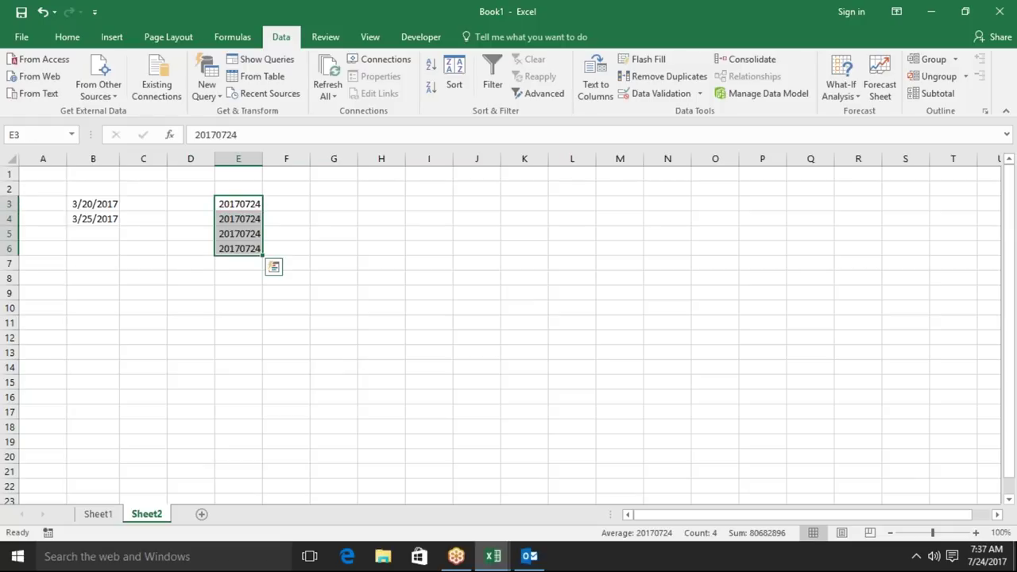
Run Text to Columns on E3:E6 with YMD date order, producing 7/24/2017 dates.
{"action": "left_click", "coordinate": [603, 92]}
{"action": "left_click", "coordinate": [404, 381]}
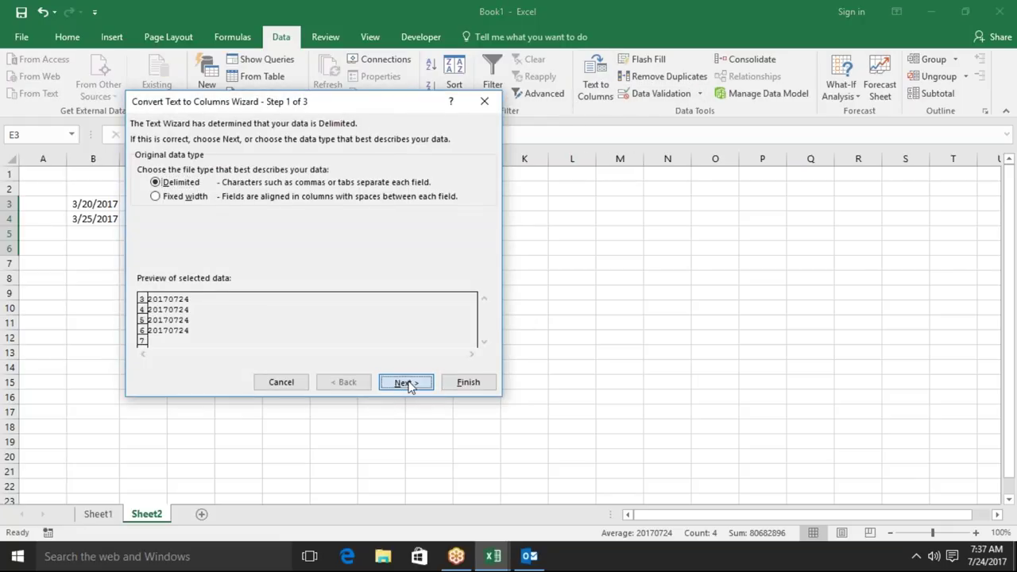
{"action": "left_click", "coordinate": [408, 383]}
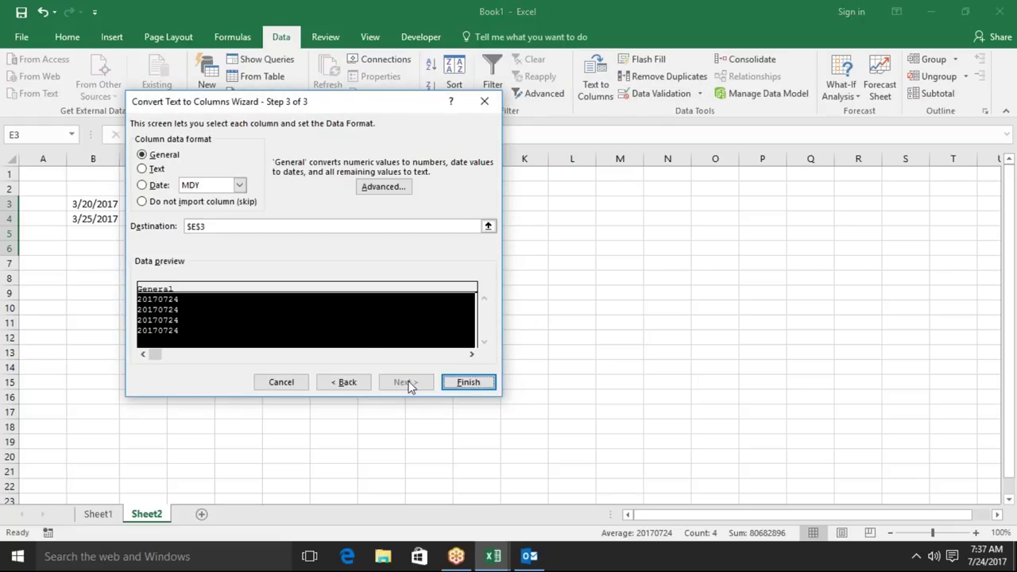
{"action": "left_click", "coordinate": [223, 186]}
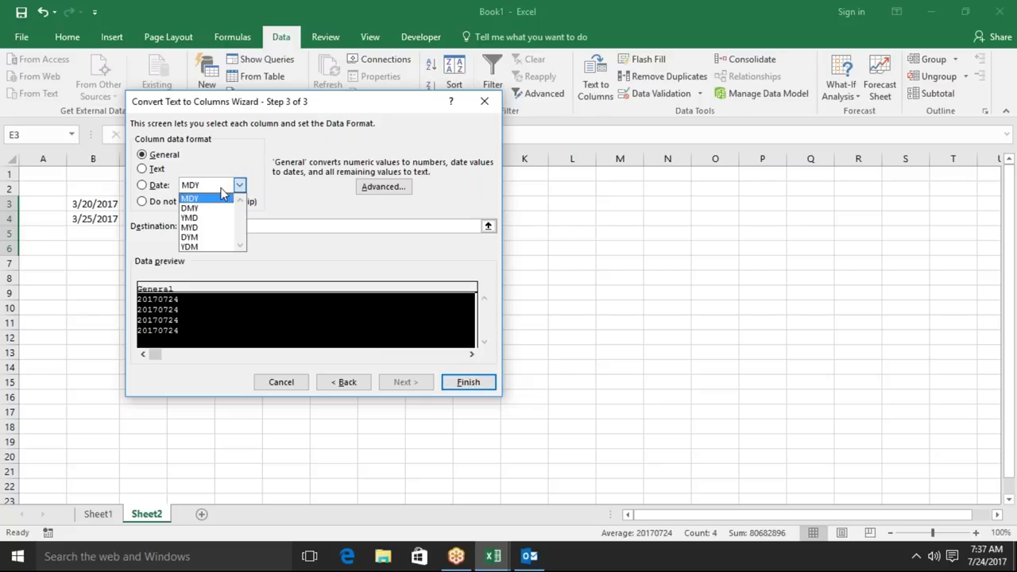
{"action": "left_click", "coordinate": [211, 218]}
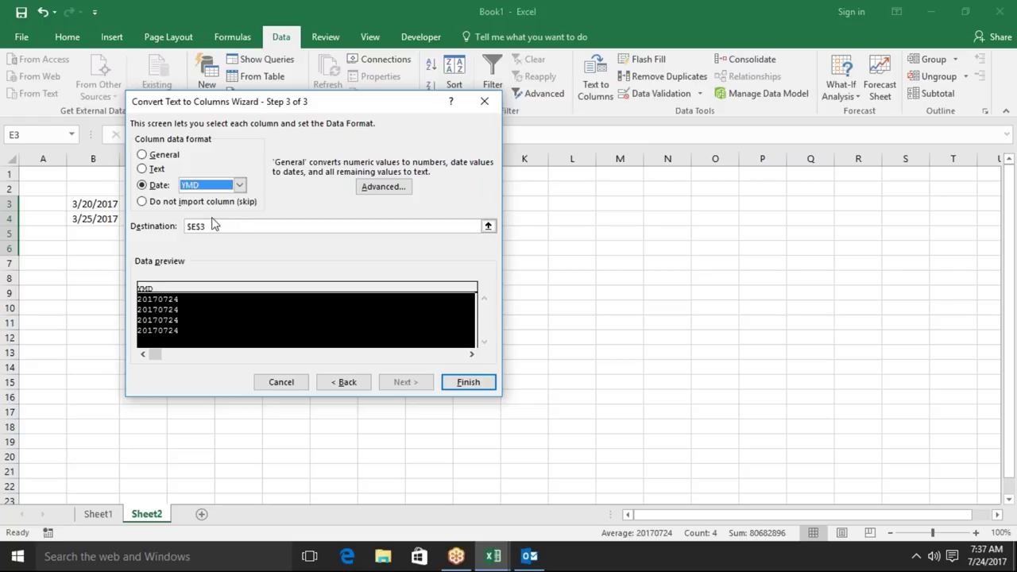
{"action": "left_click", "coordinate": [468, 383]}
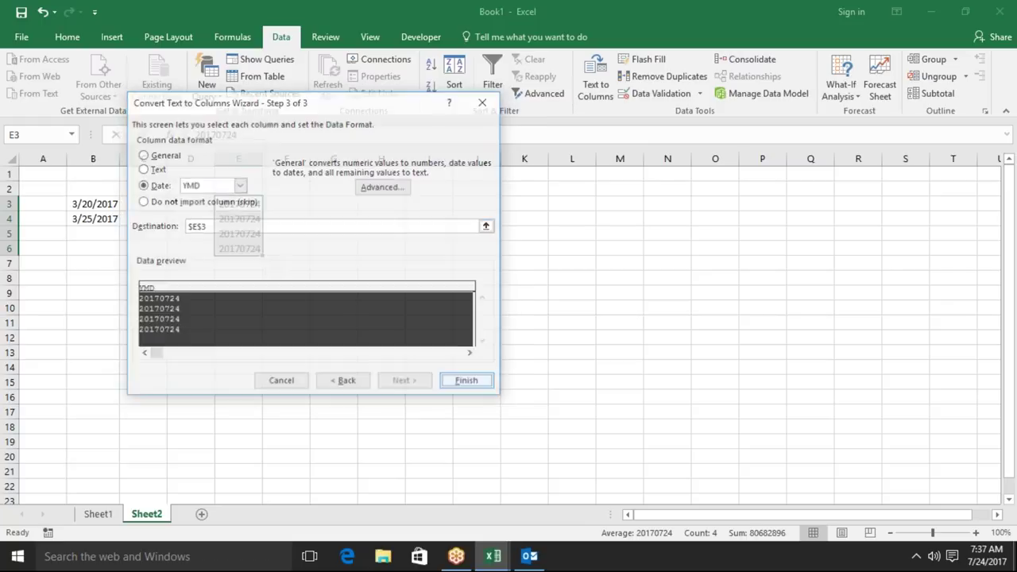
Autofit column E to show the dates, then return to Sheet1.
{"action": "double_click", "coordinate": [263, 164]}
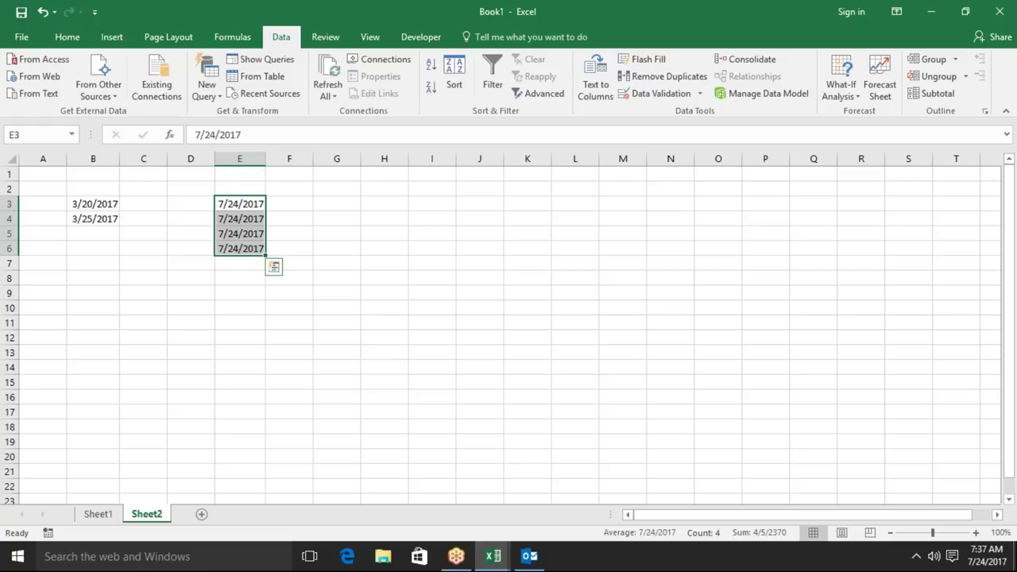
{"action": "left_click", "coordinate": [240, 219]}
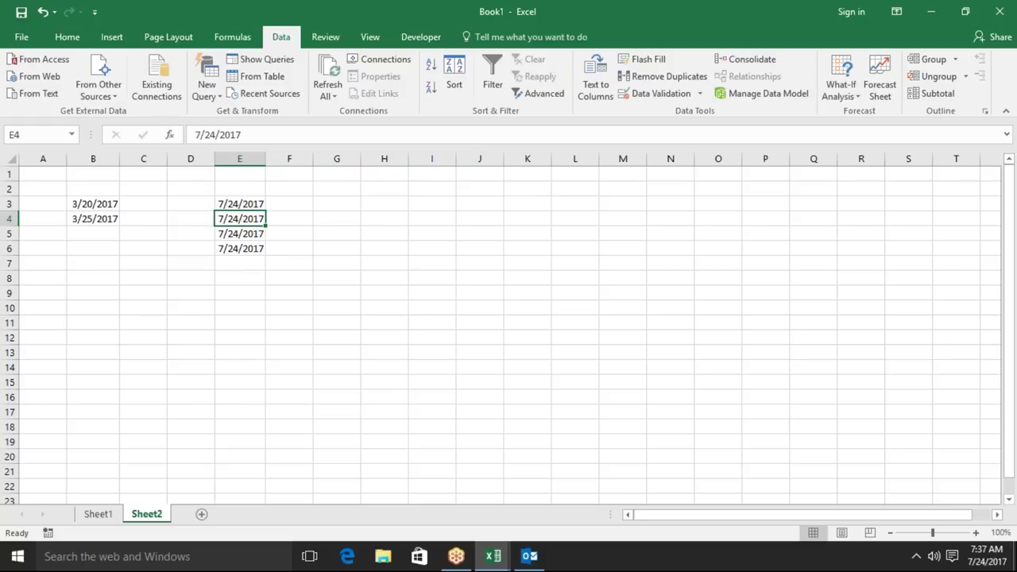
{"action": "left_click", "coordinate": [97, 514]}
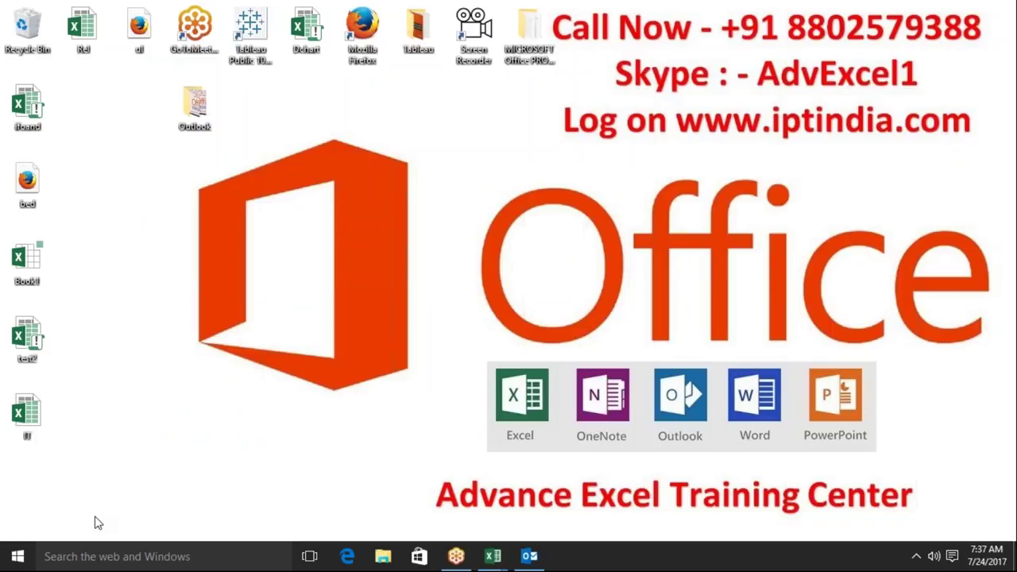